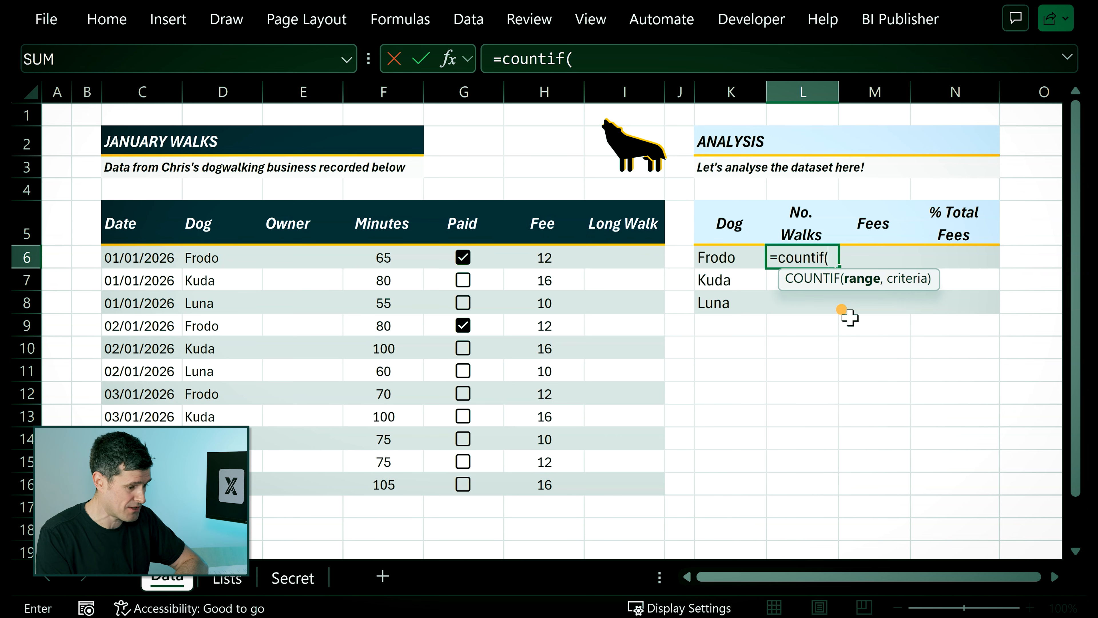
Complete Frodo's walk count in L6 as =COUNTIF($D$6:$D$16,K6), using absolute references for the Dog range.
left_click(192, 255)
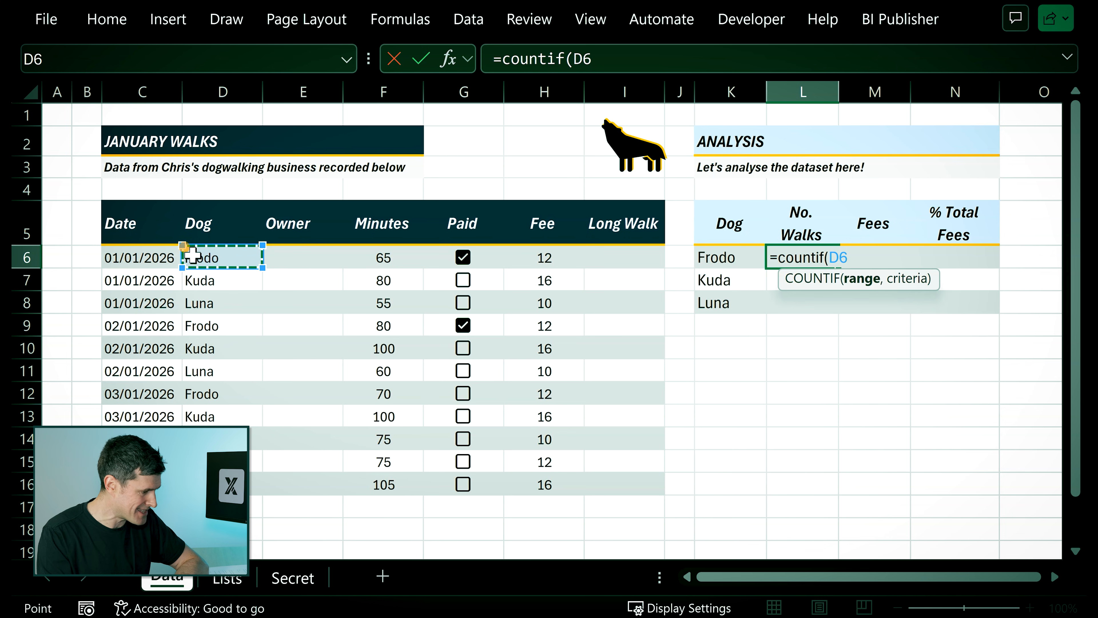
left_click_drag(212, 256, 242, 484)
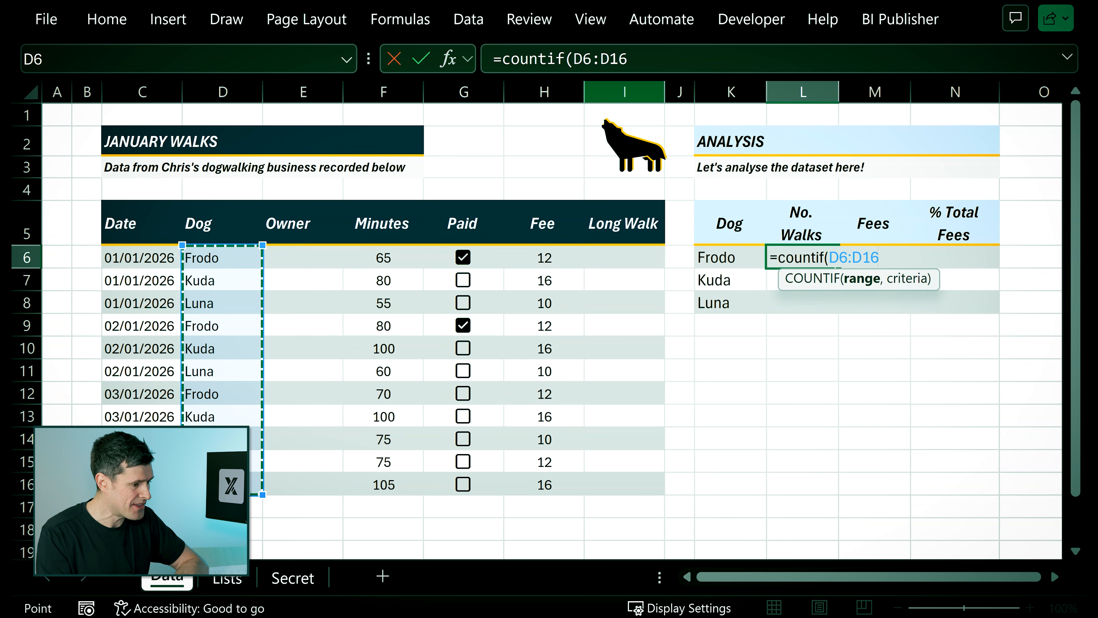
key("F4")
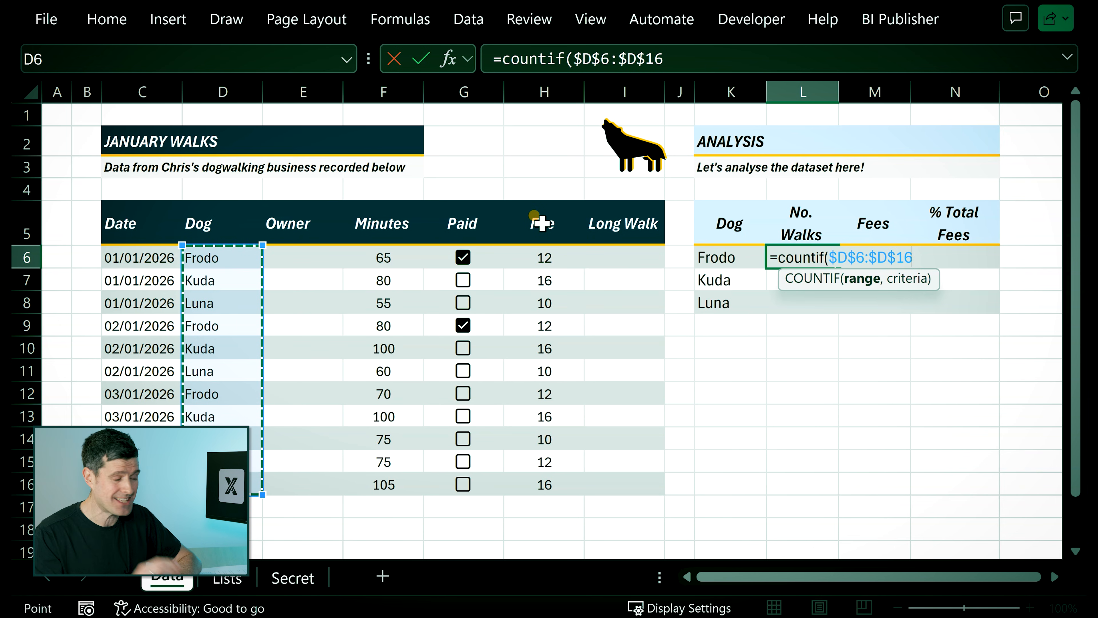
left_click(672, 60)
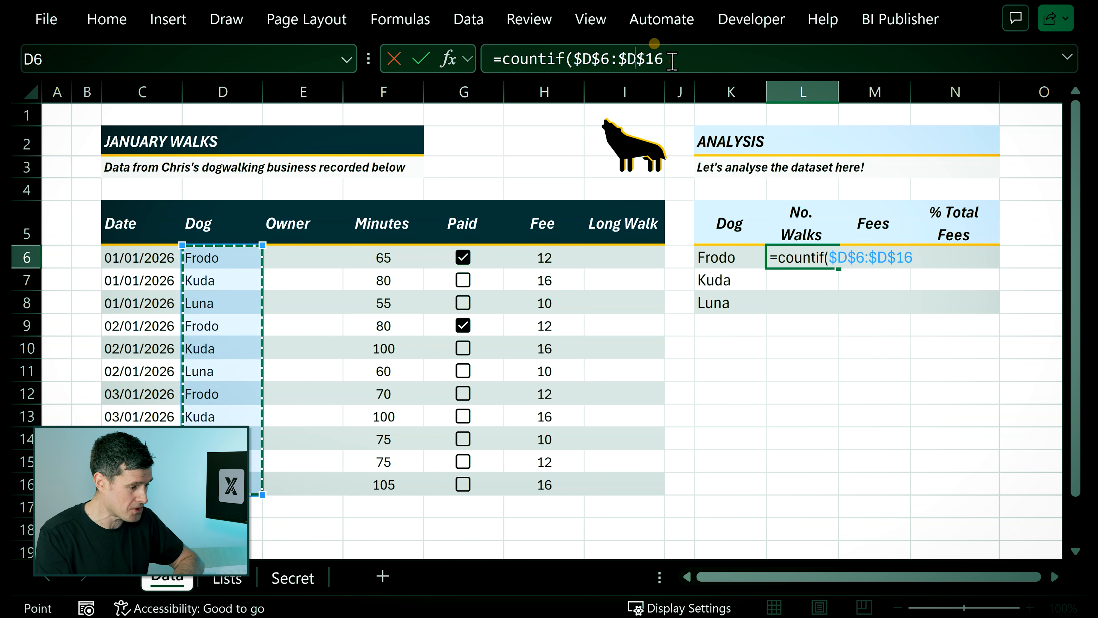
type(",")
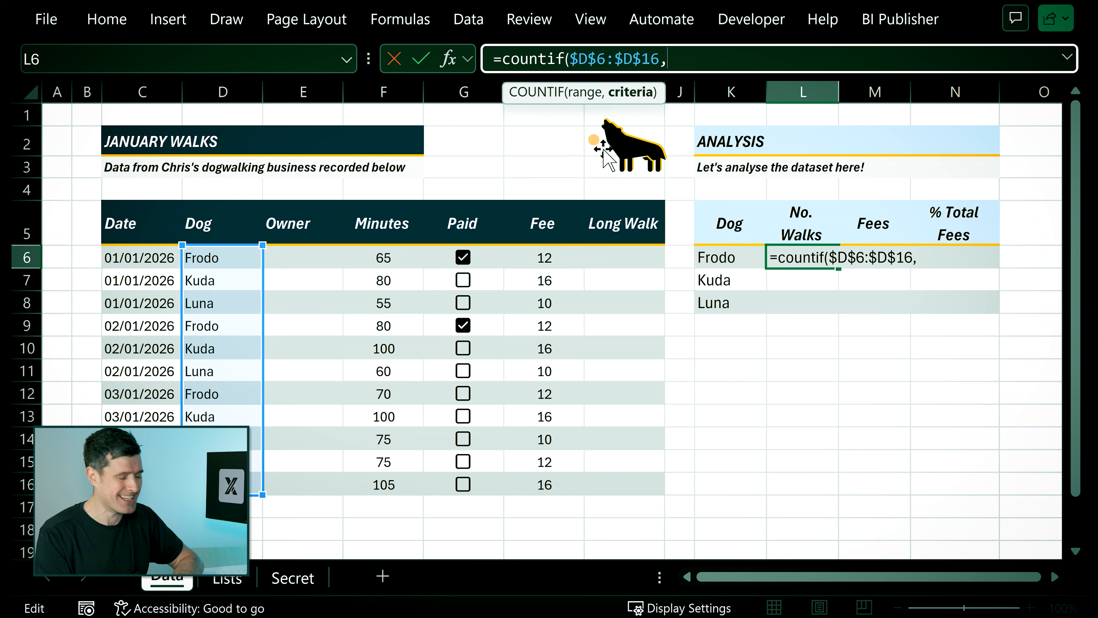
left_click(712, 258)
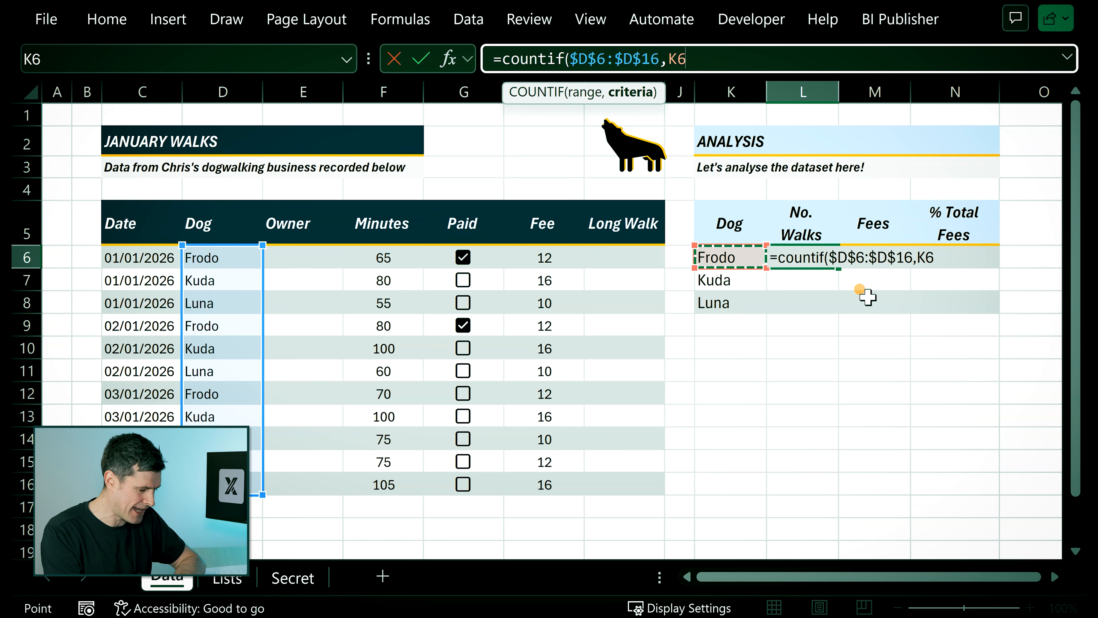
type(")")
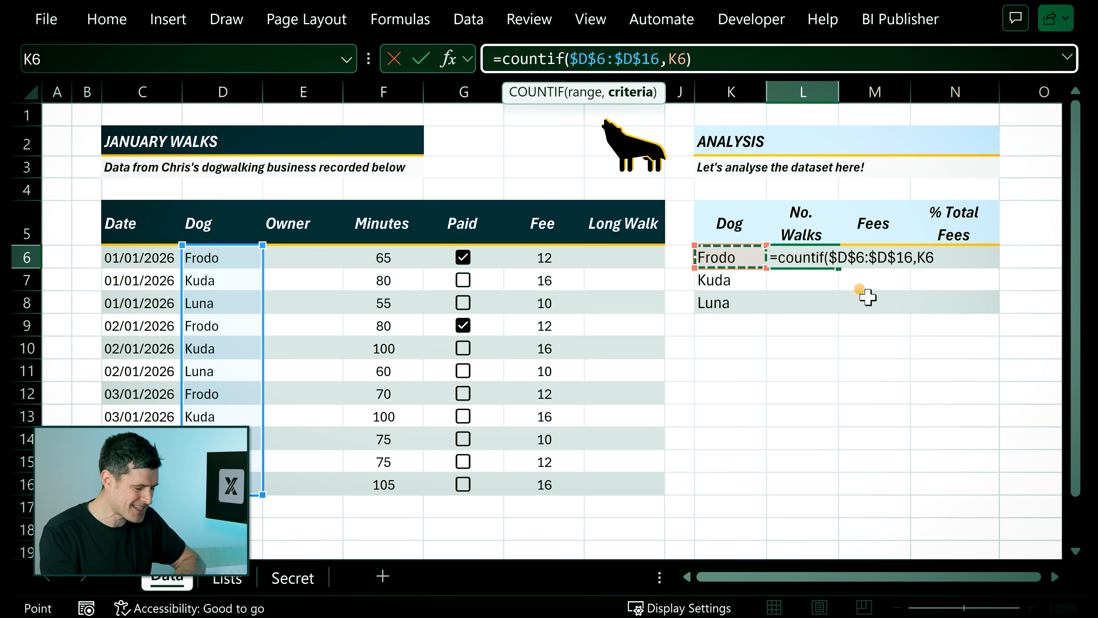
key("Return")
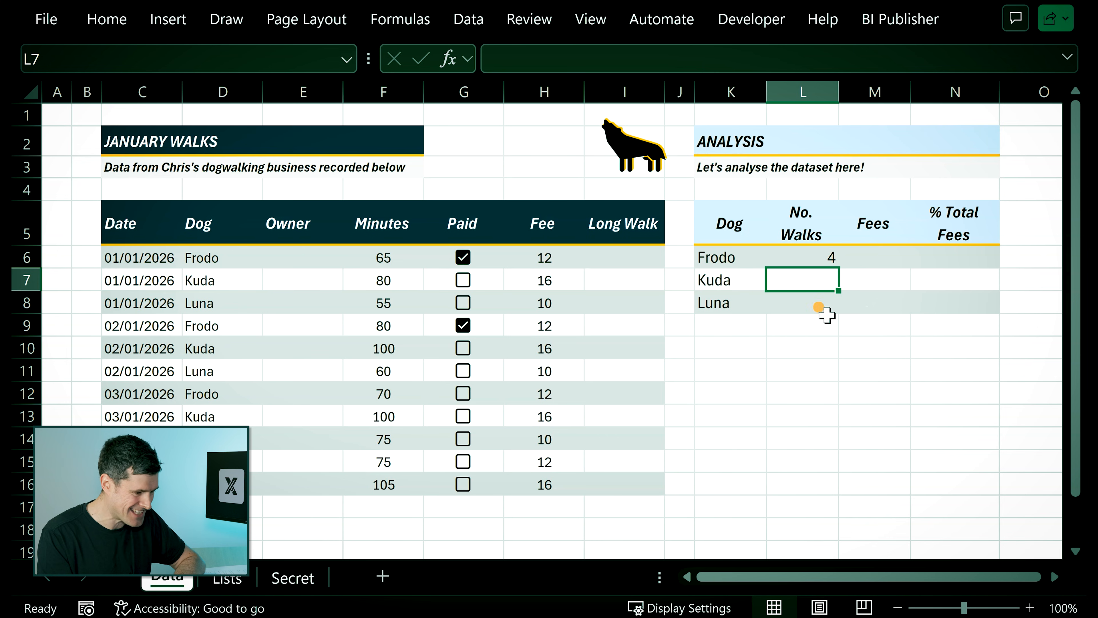
Check Frodo's walk count by going down the entries in the Dog column.
key("Up")
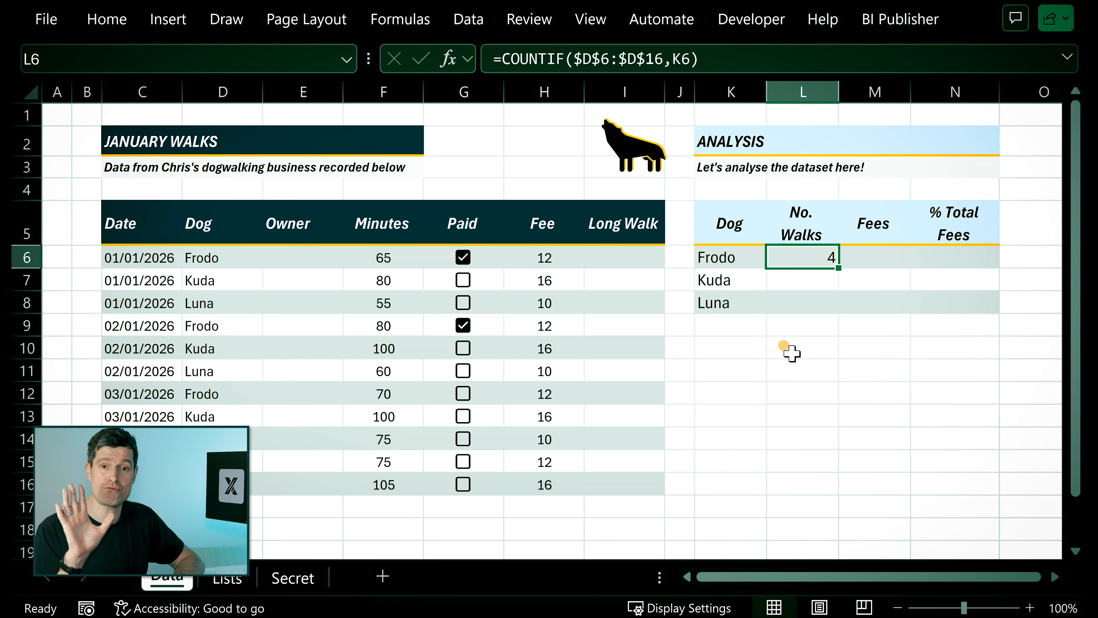
left_click(242, 256)
key("Down")
key("Down")
key("Down")
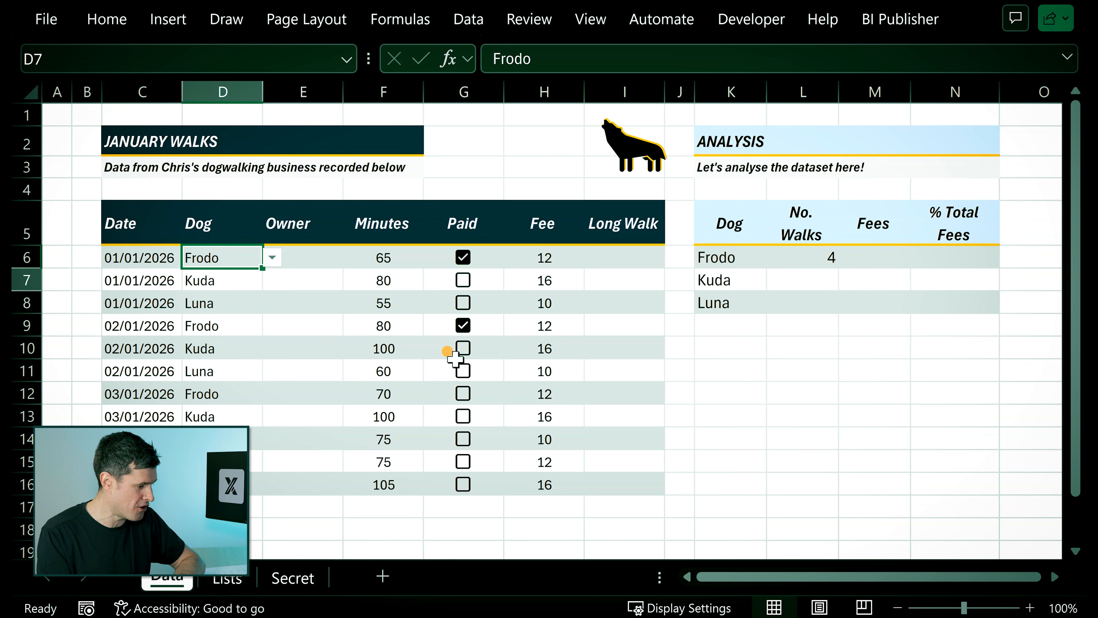
key("Down")
key("Down")
key("Down")
key("Down")
key("Down")
key("Down")
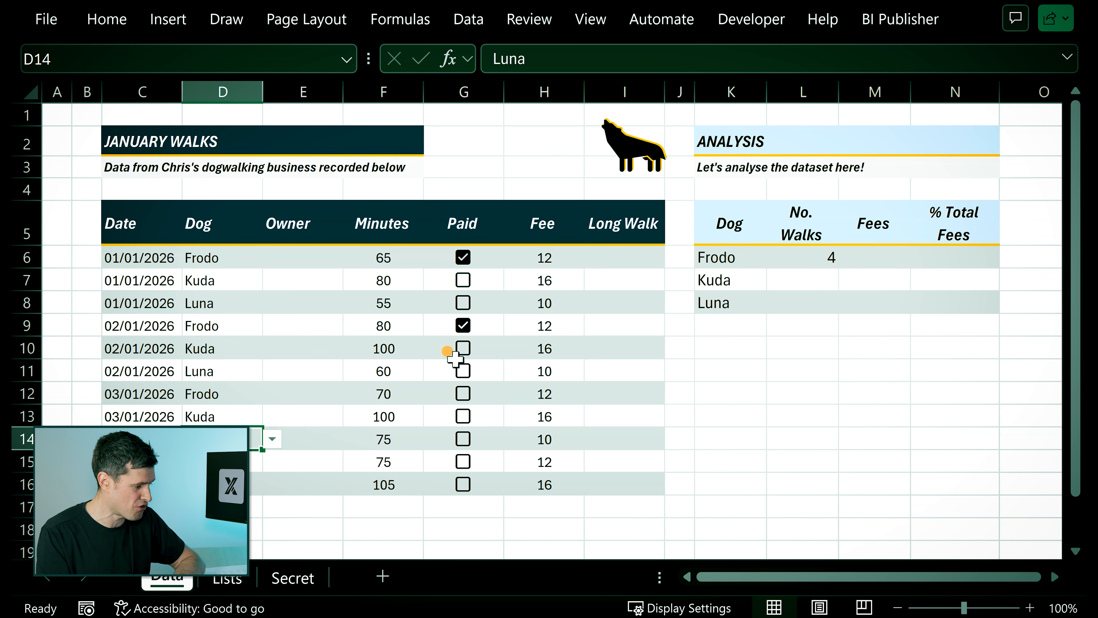
Copy the COUNTIF formula from L6 and paste only the formula into L7:L8 for Kuda and Luna.
left_click(797, 257)
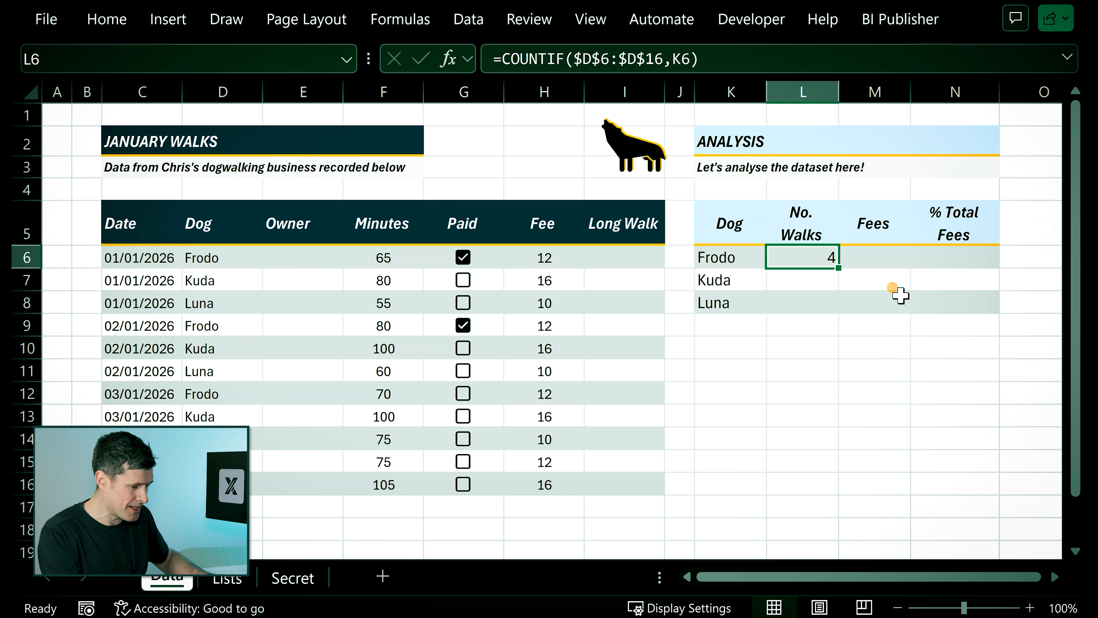
key("ctrl+c")
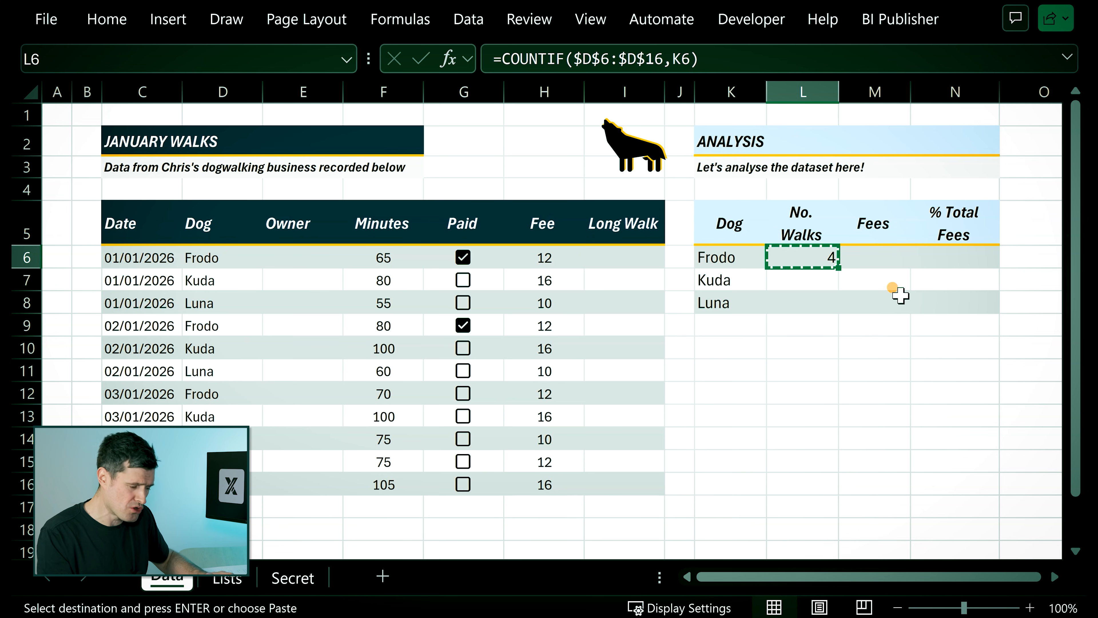
left_click(812, 279)
mouse_move(813, 280)
left_mouse_down()
mouse_move(802, 277)
mouse_move(809, 300)
mouse_move(802, 288)
left_mouse_up()
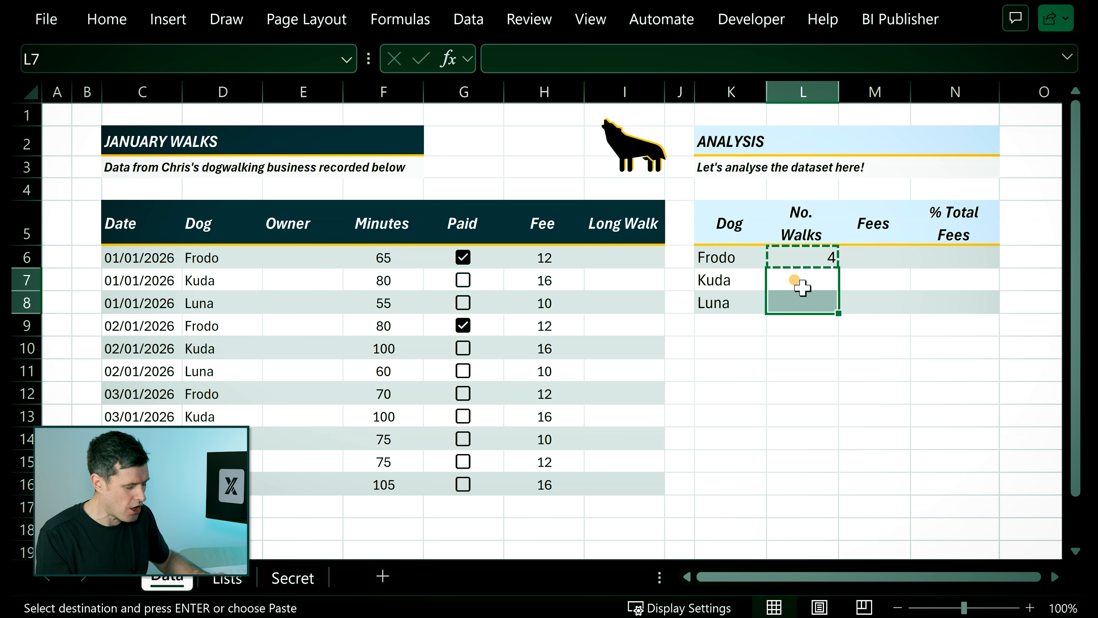
right_click(802, 288)
key("Escape")
right_click(803, 289)
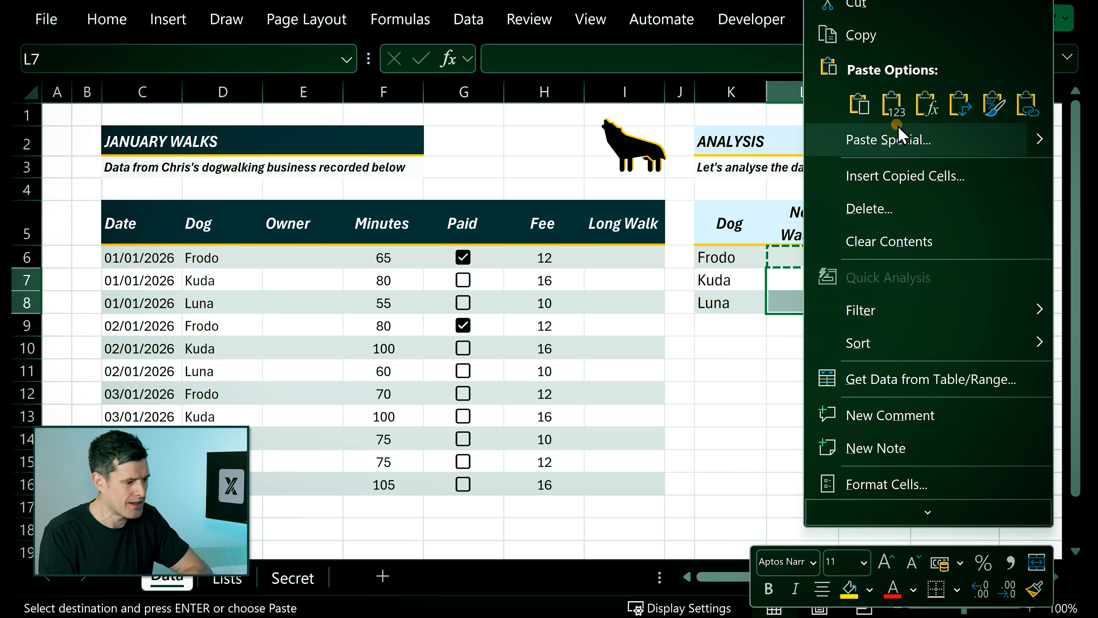
left_click(930, 108)
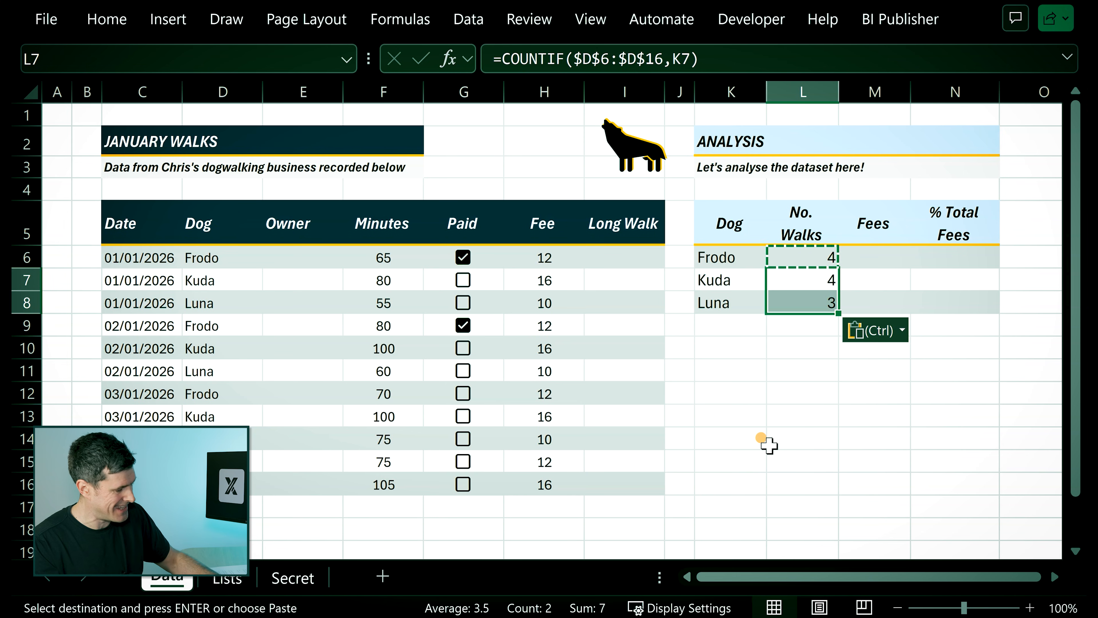
key("Escape")
Inspect the range and criteria references of the copied COUNTIF formula in Luna's row.
key("Left")
key("Right")
key("Down")
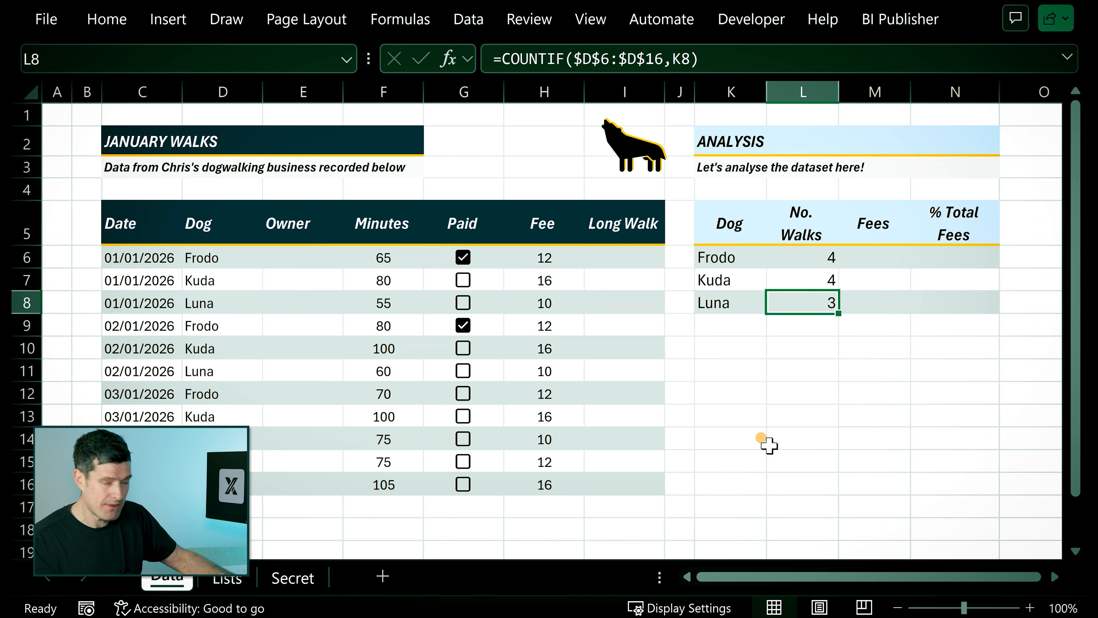
key("F2")
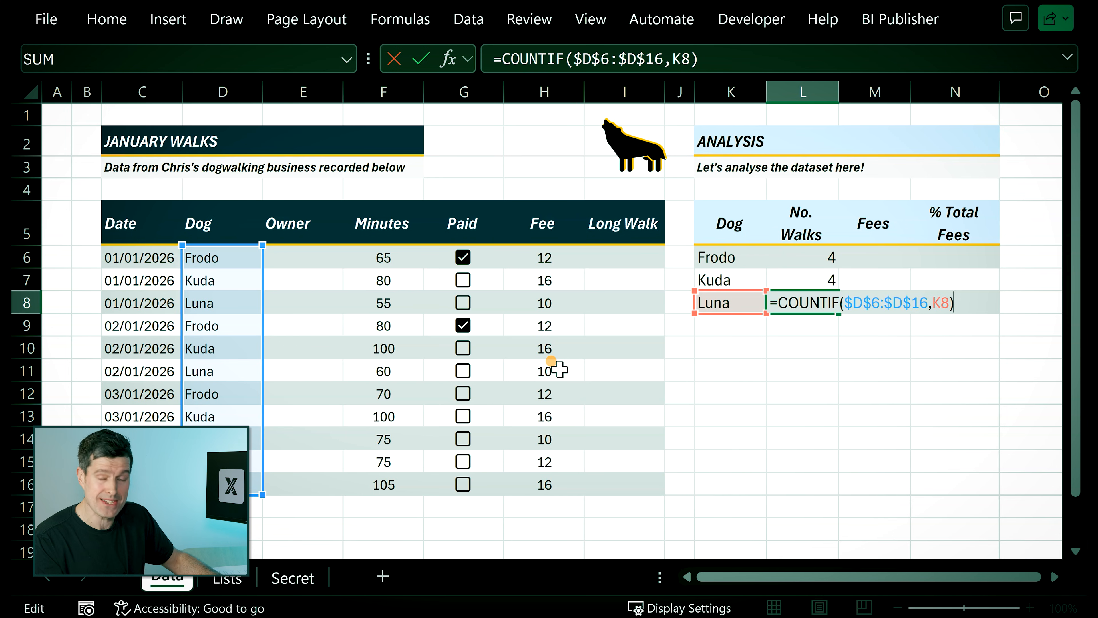
key("ctrl+Return")
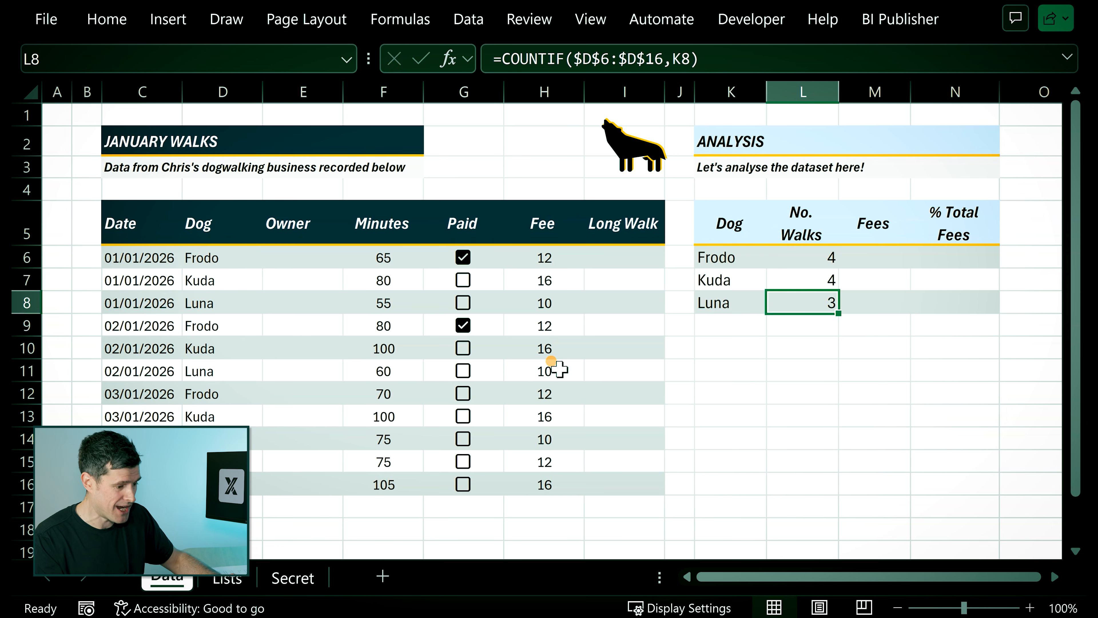
Start a SUMIF formula in M6 for Frodo's fees, with the absolute range $D$6:$D$16 and K6 as criteria.
key("Right")
key("Up")
key("Up")
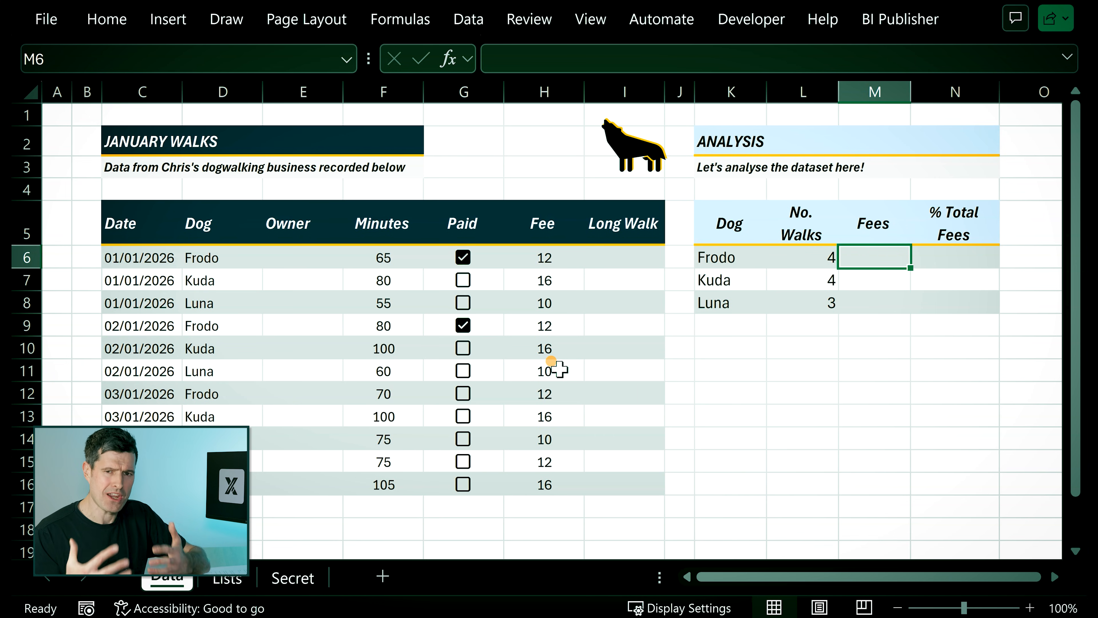
type("=")
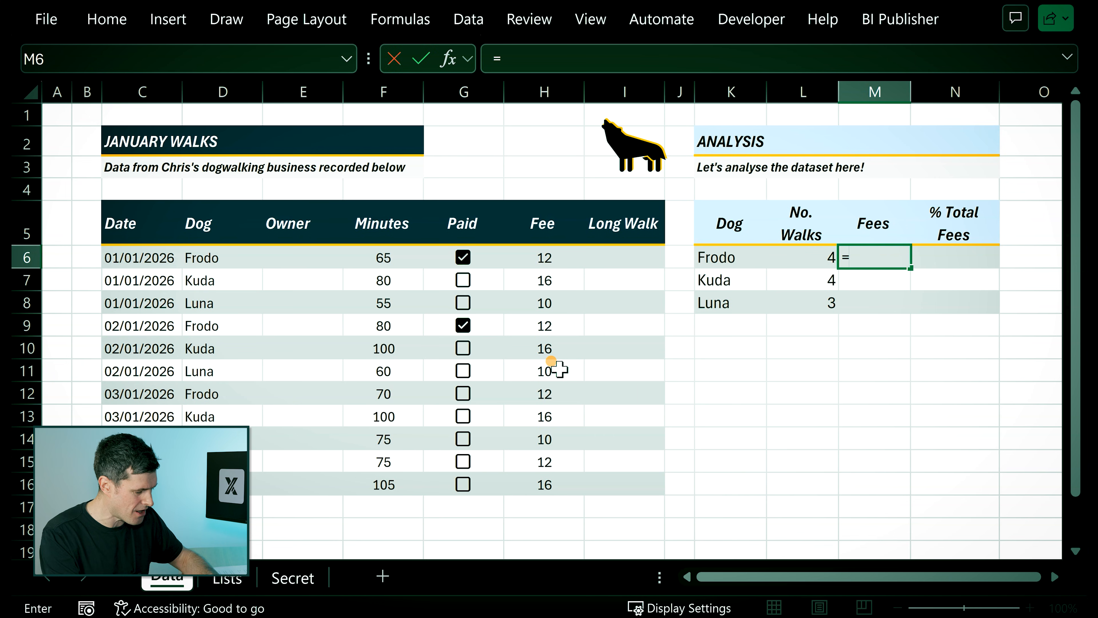
type("sumif")
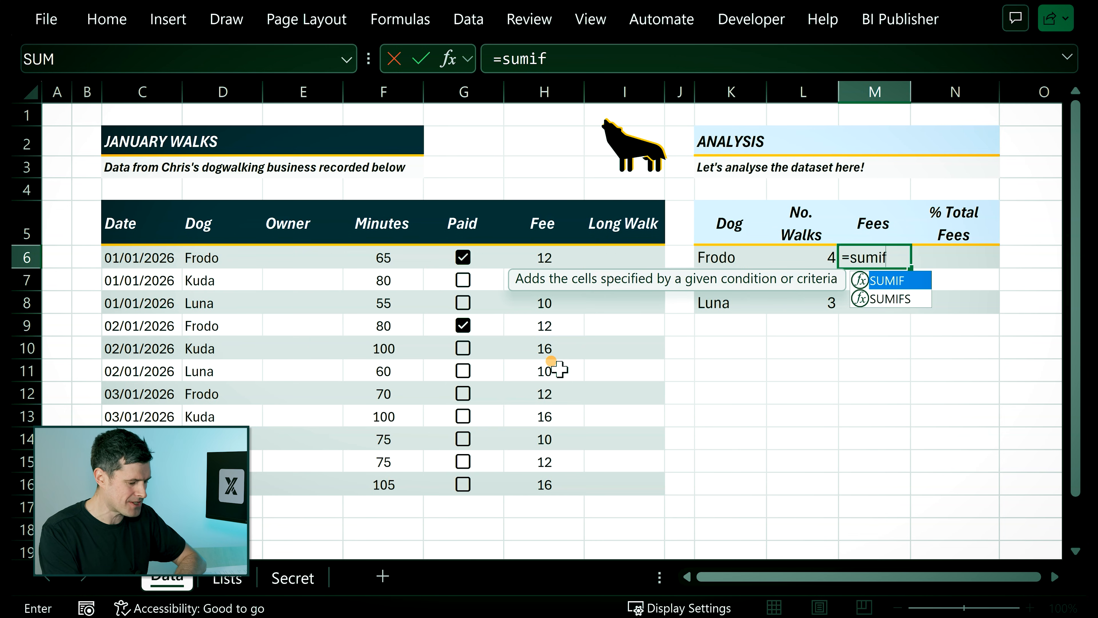
type("(")
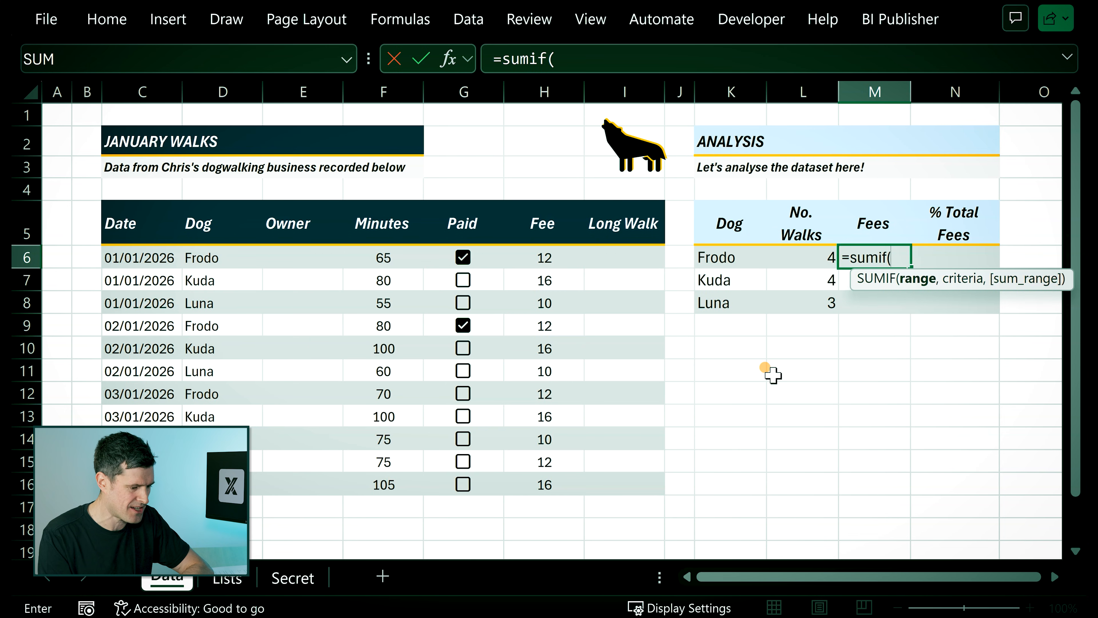
left_click(216, 256)
key("shift+Down")
key("shift+Down")
key("shift+Down")
key("shift+Down")
key("shift+Down")
key("shift+Down")
key("shift+Down")
key("shift+Down")
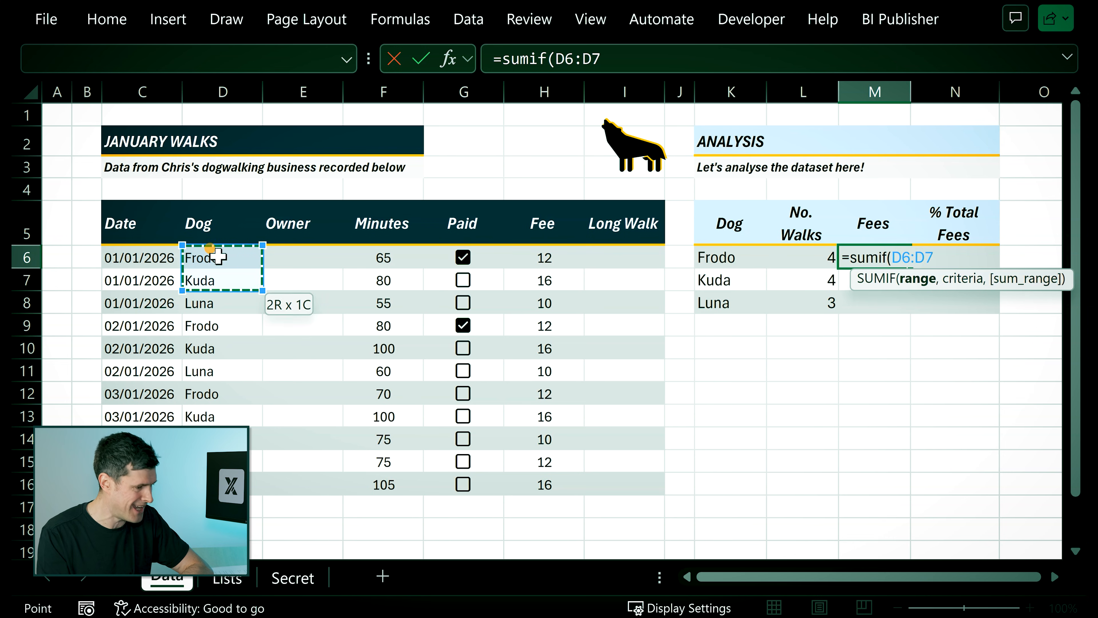
key("shift+Down")
key("shift+Down")
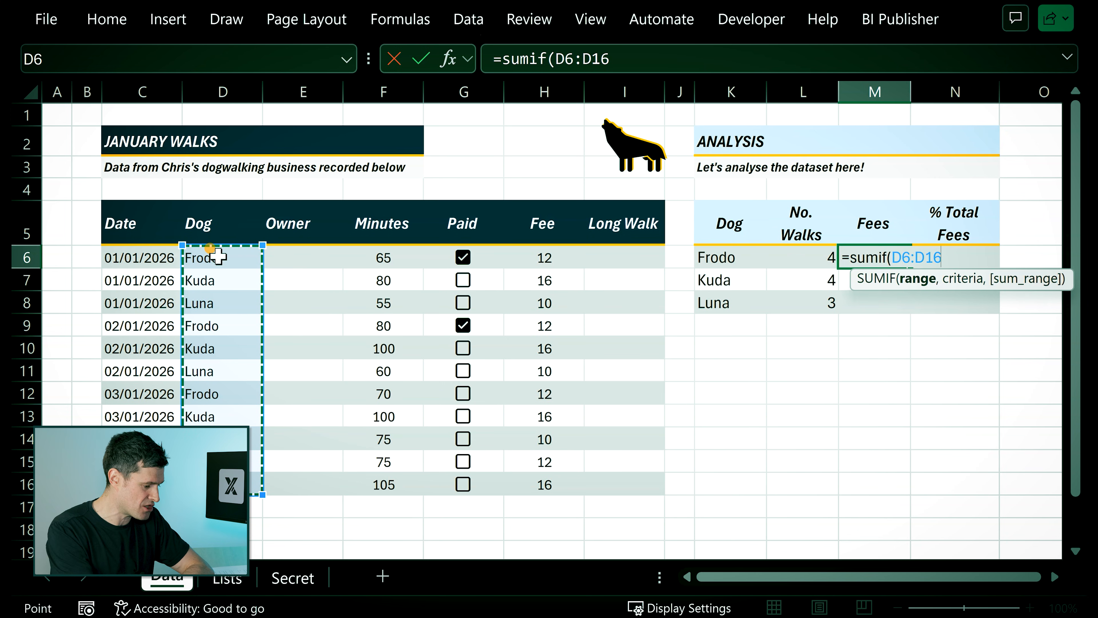
key("F4")
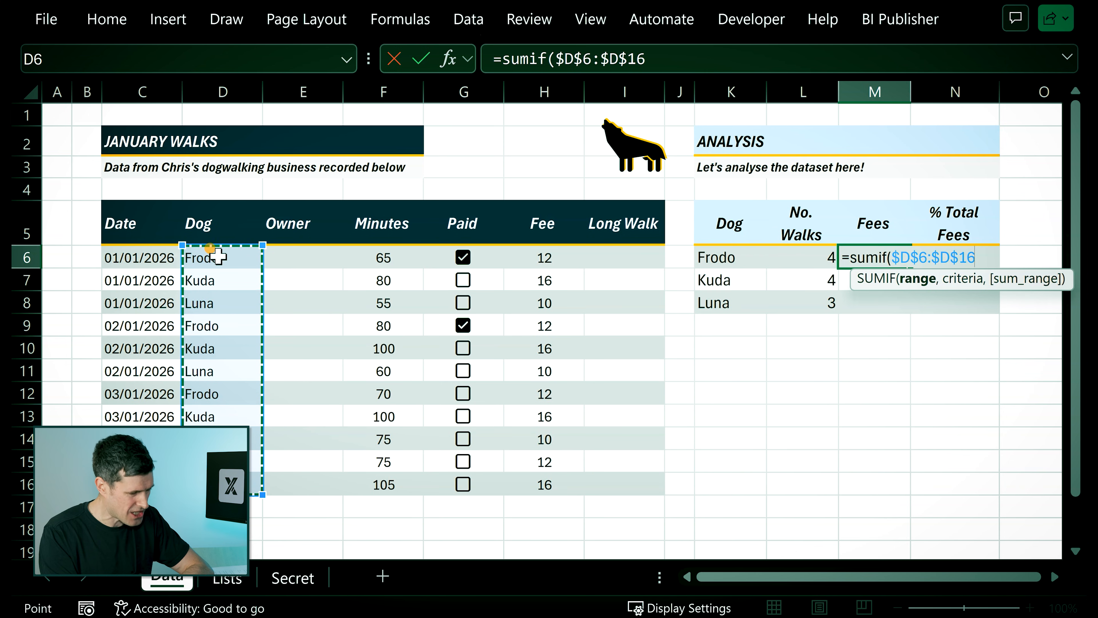
type(",")
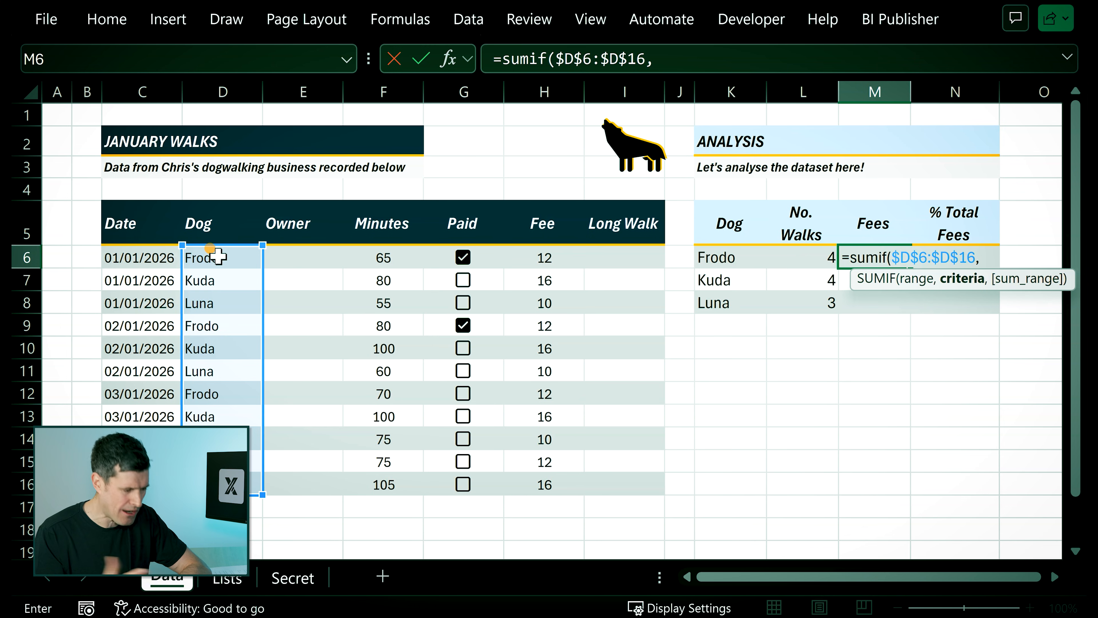
left_click(719, 256)
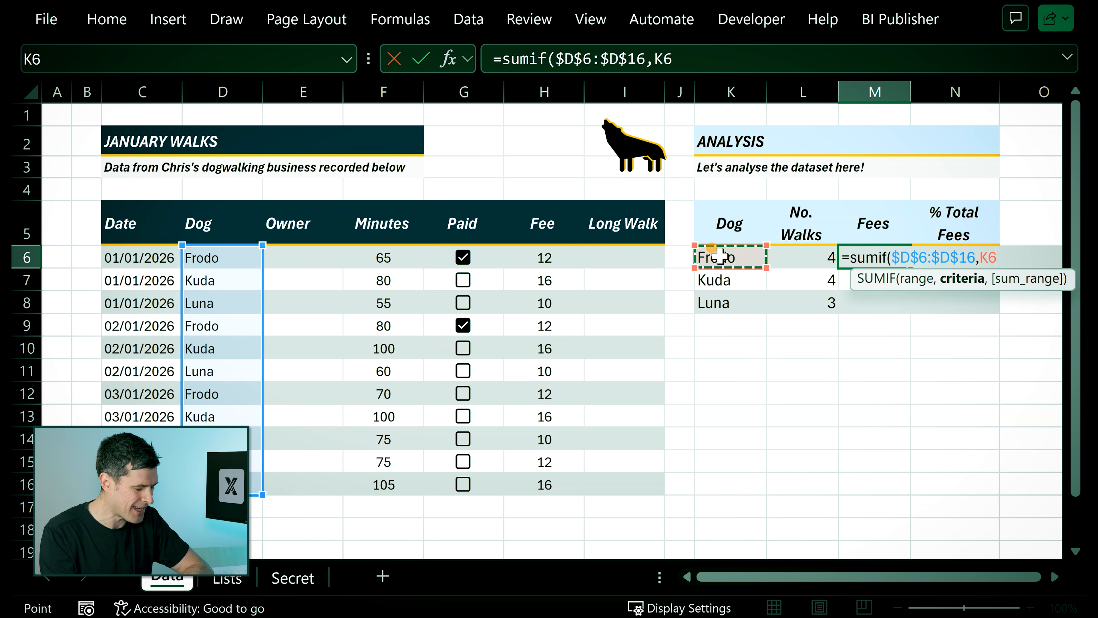
type(",")
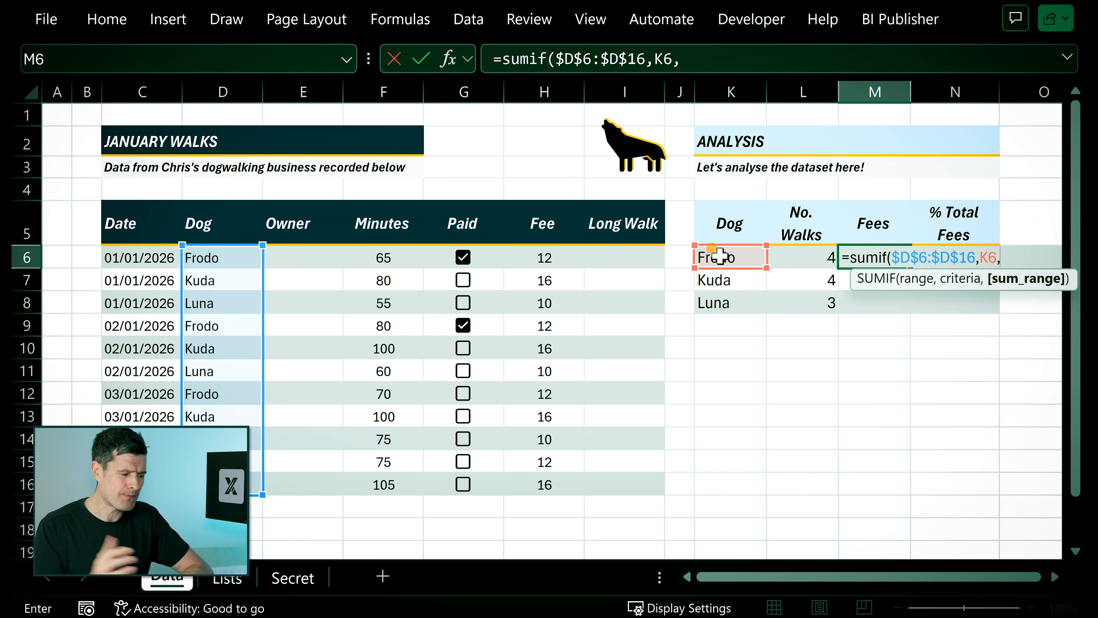
Add the Fee column entries H6:H16 as the sum range of the SUMIF formula in M6.
left_click(553, 256)
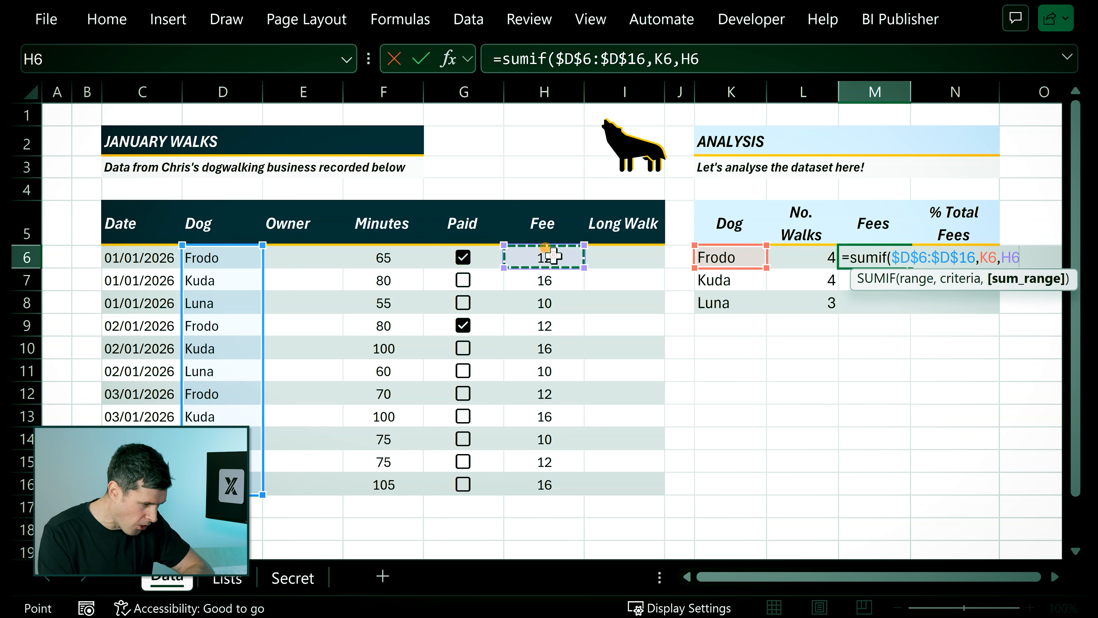
key("shift+Down")
key("shift+Down")
key("shift+Down")
key("shift+Down")
key("shift+Down")
key("shift+Down")
key("shift+Down")
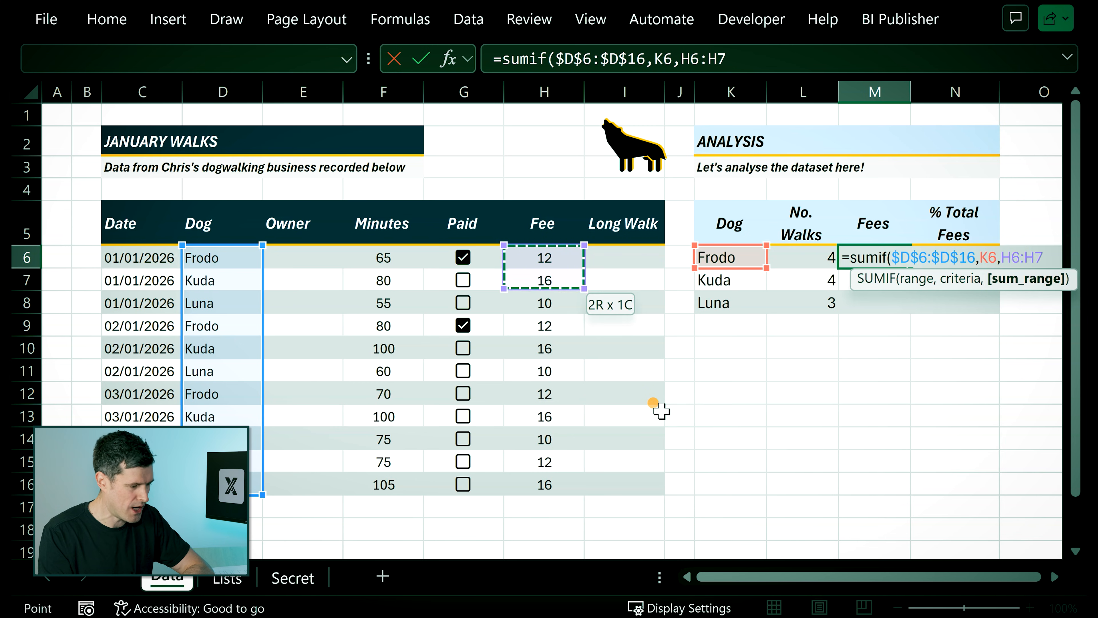
key("shift+Down")
key("shift+Down")
key("shift+Down")
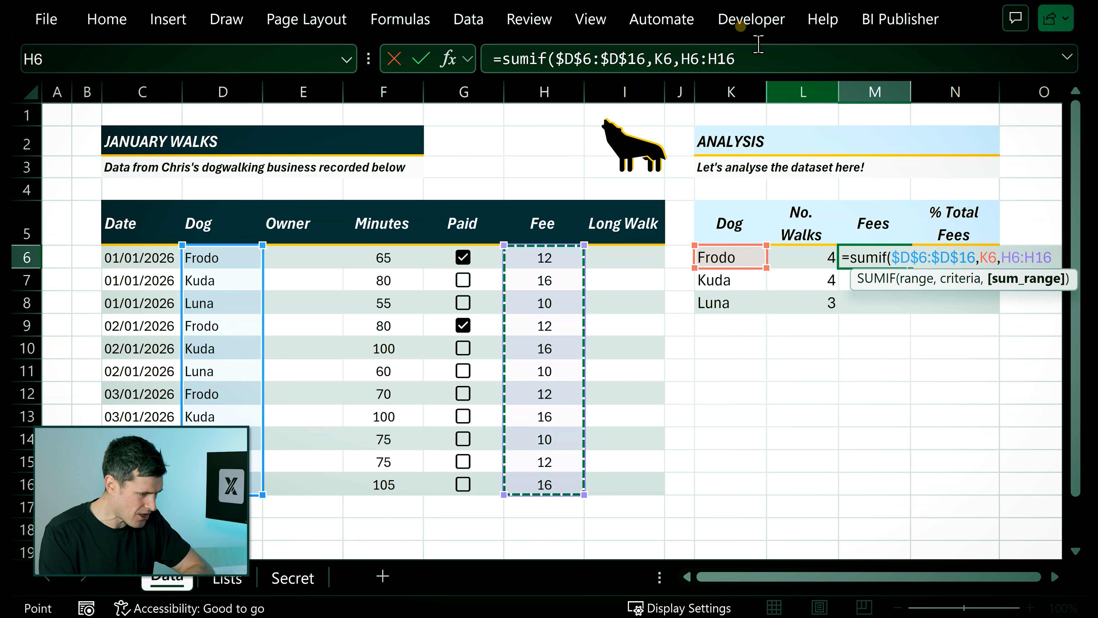
Make the sum range absolute as $H$6:$H$16 and complete Frodo's SUMIF formula in M6.
left_click(694, 58)
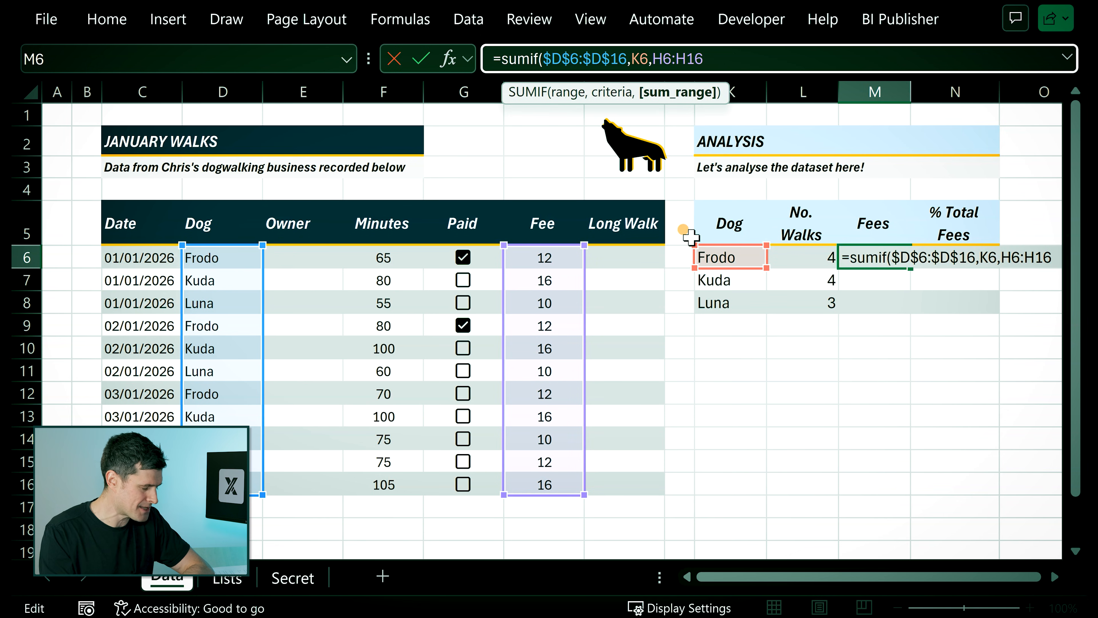
key("F4")
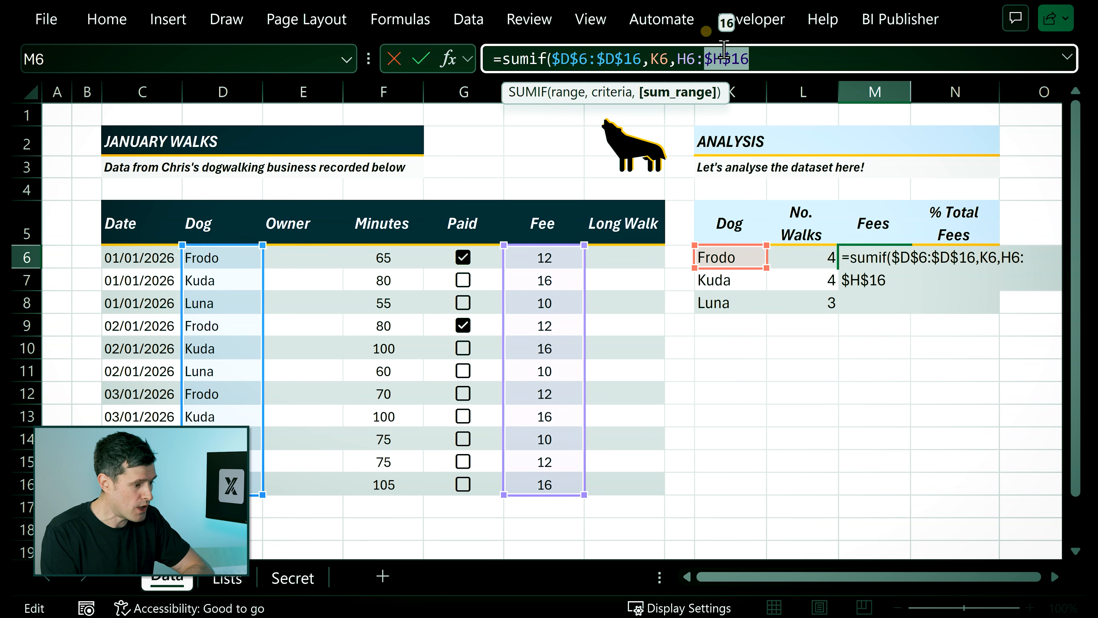
left_click(693, 59)
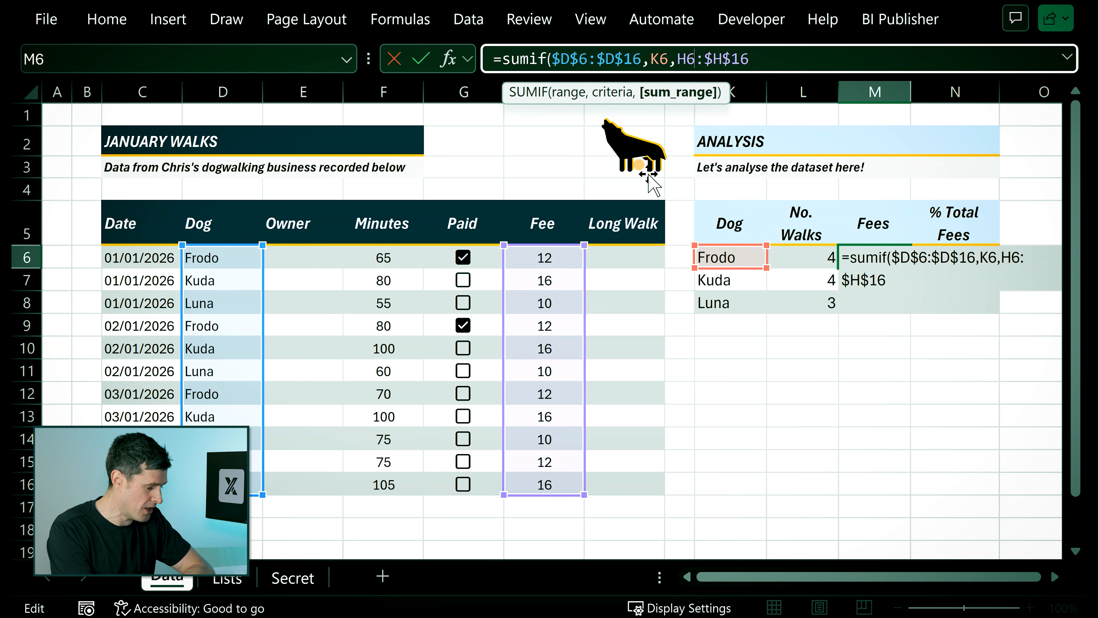
key("F4")
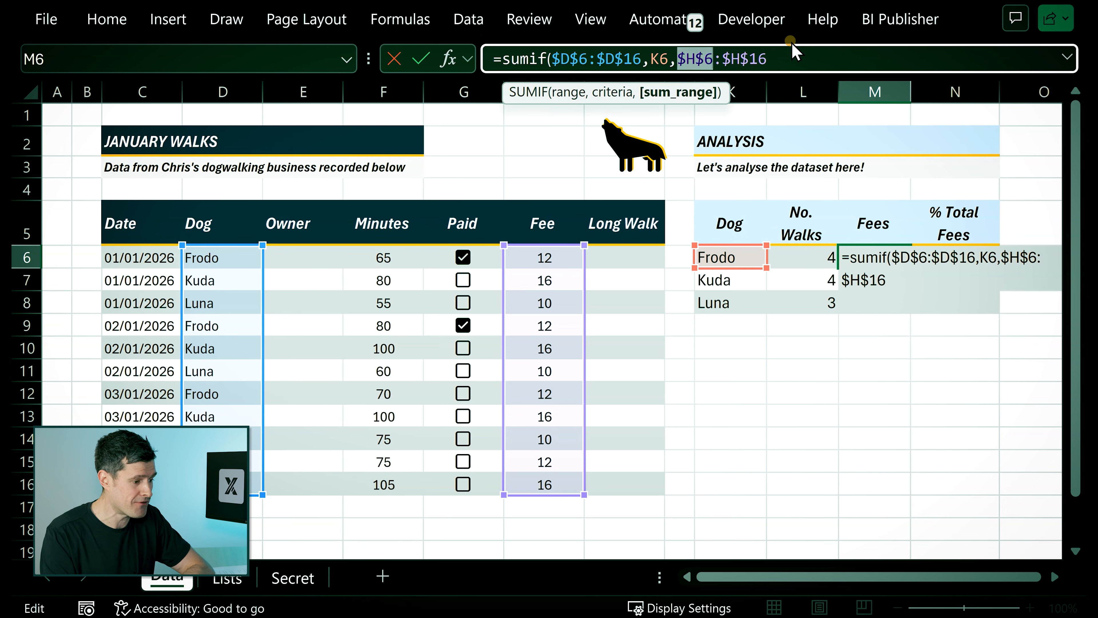
left_click(800, 56)
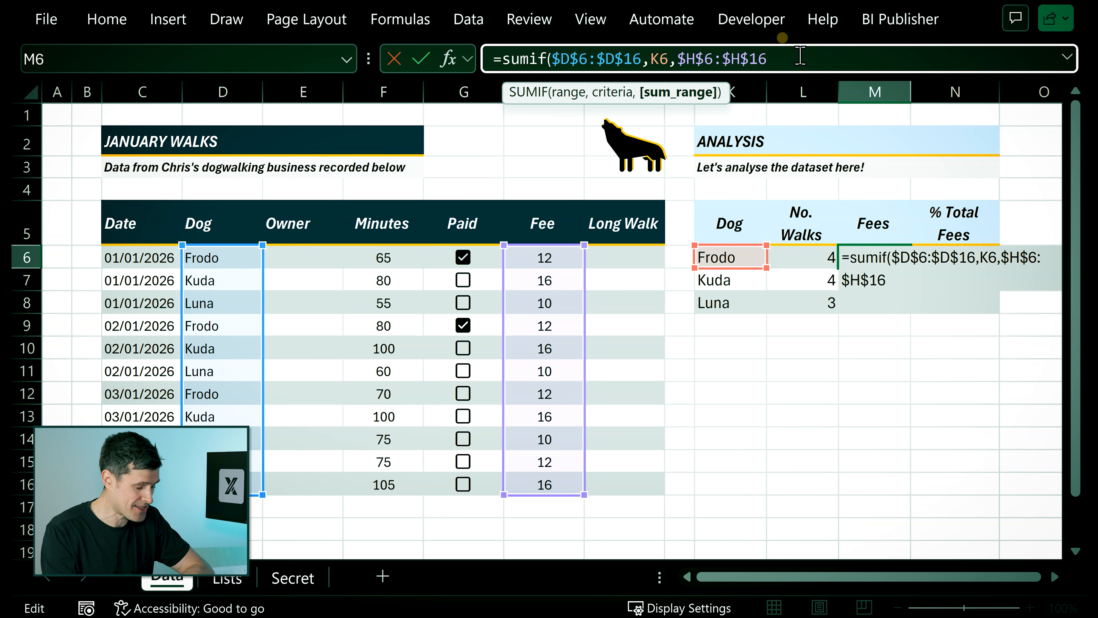
type(")")
key("Return")
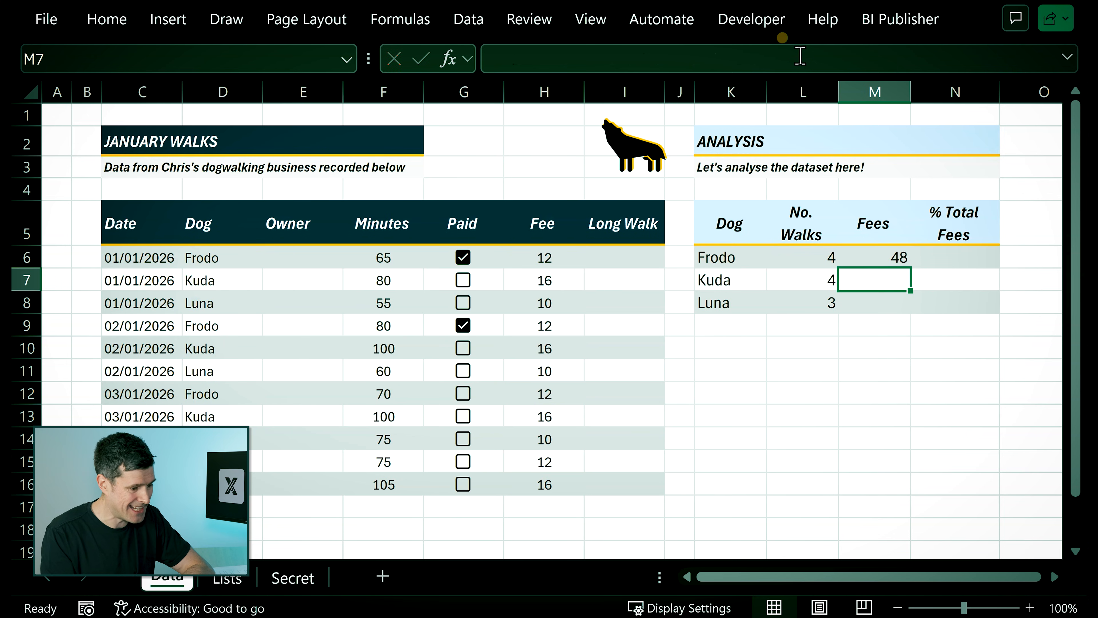
Copy the SUMIF formula from M6 and paste only the formula into M7:M8 for Kuda and Luna.
key("Up")
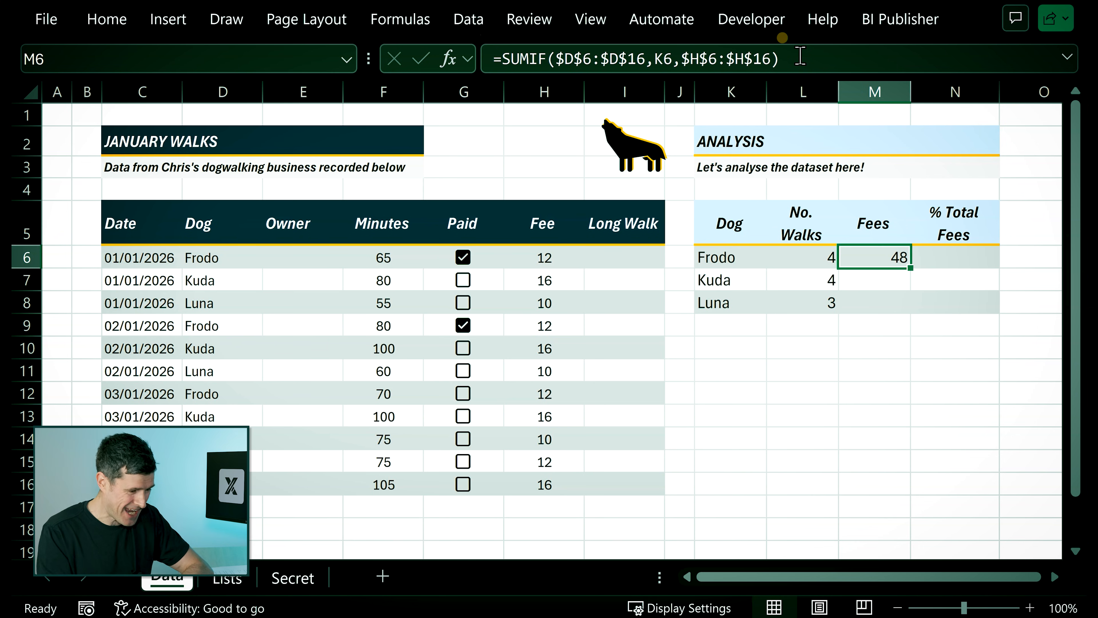
key("ctrl+c")
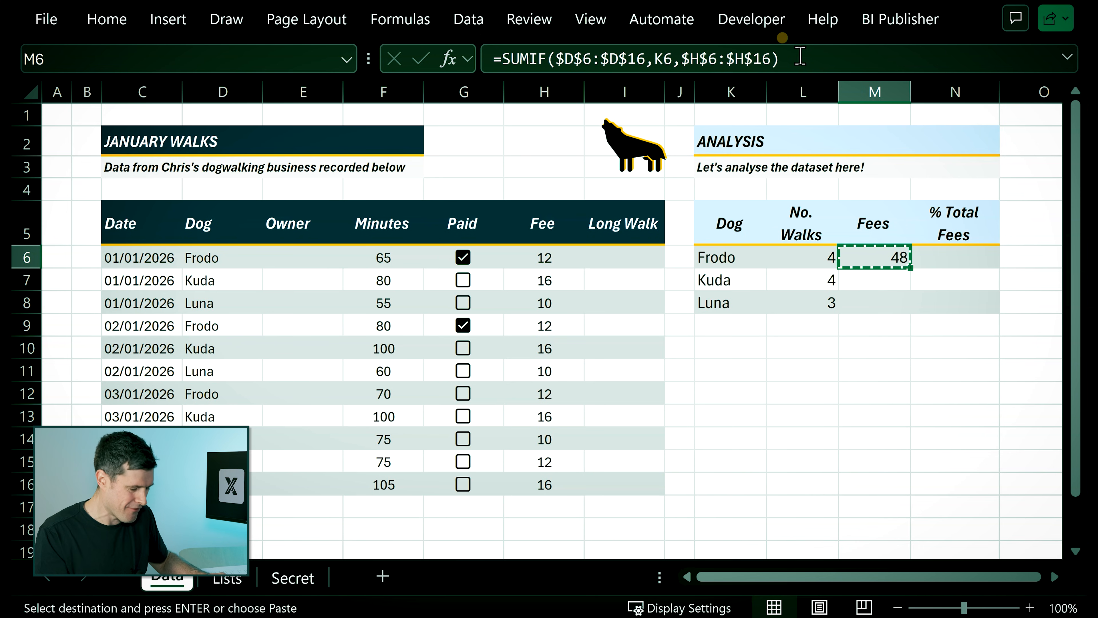
key("Down")
key("shift+Down")
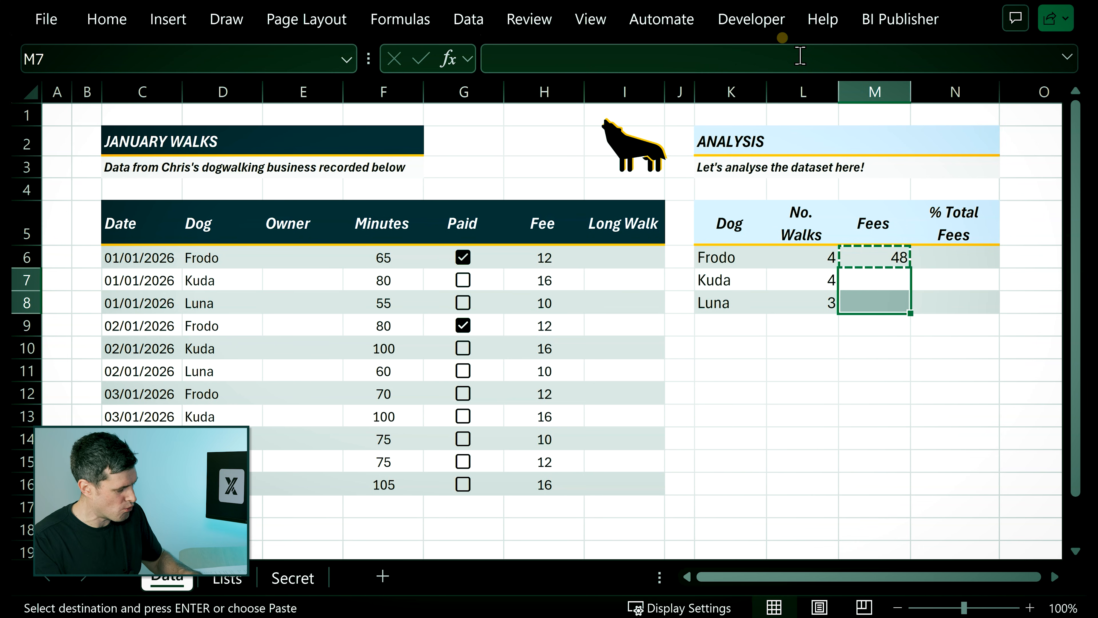
key("ctrl+alt+v")
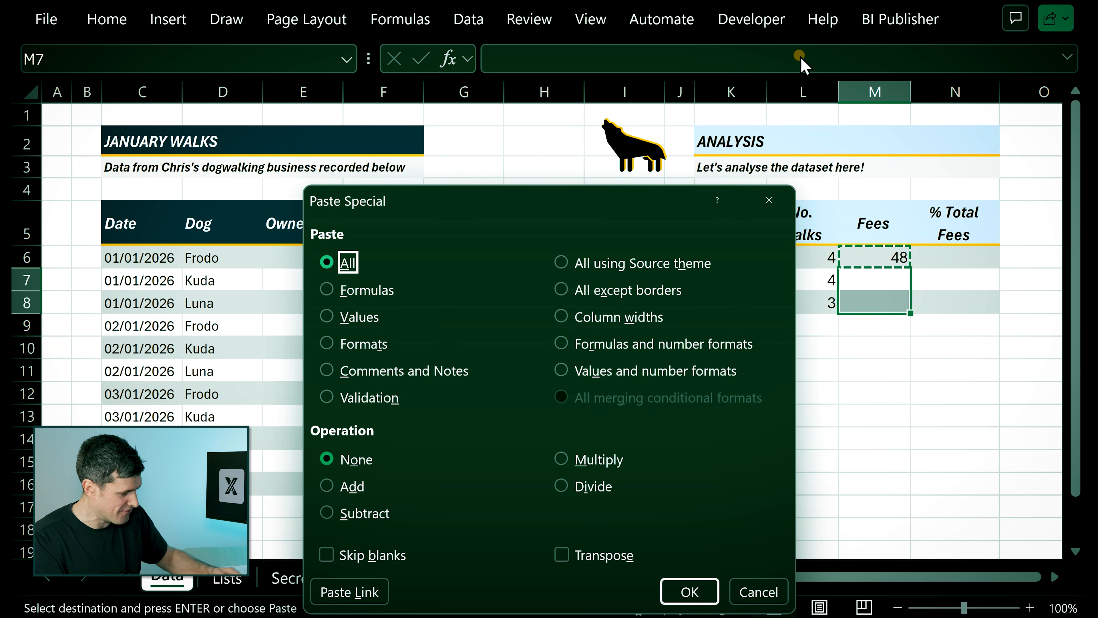
key("f")
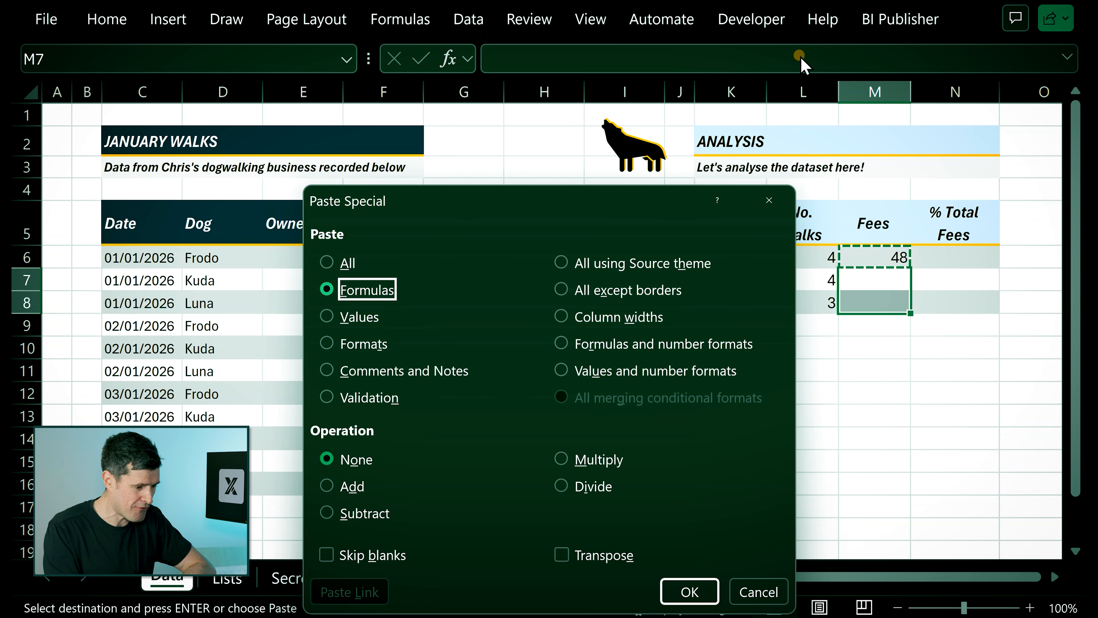
key("Return")
key("Escape")
key("Down")
key("Down")
key("Down")
key("Down")
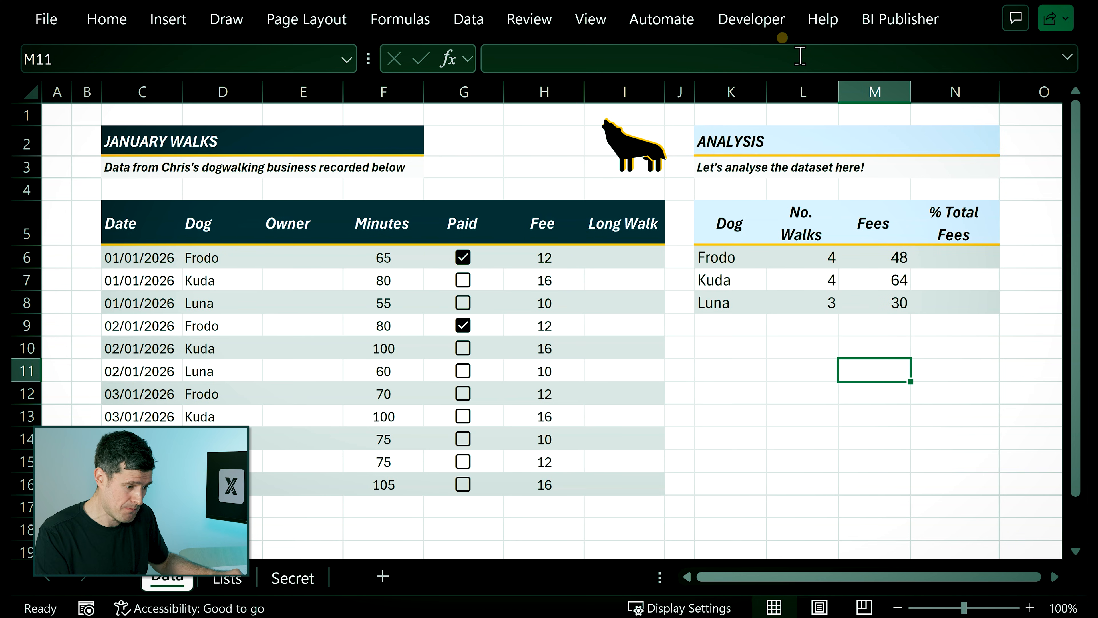
Check the sum of the three dogs' fees in M6:M8.
key("Up")
key("Up")
key("Up")
key("Up")
key("Up")
key("shift+Down")
key("shift+Down")
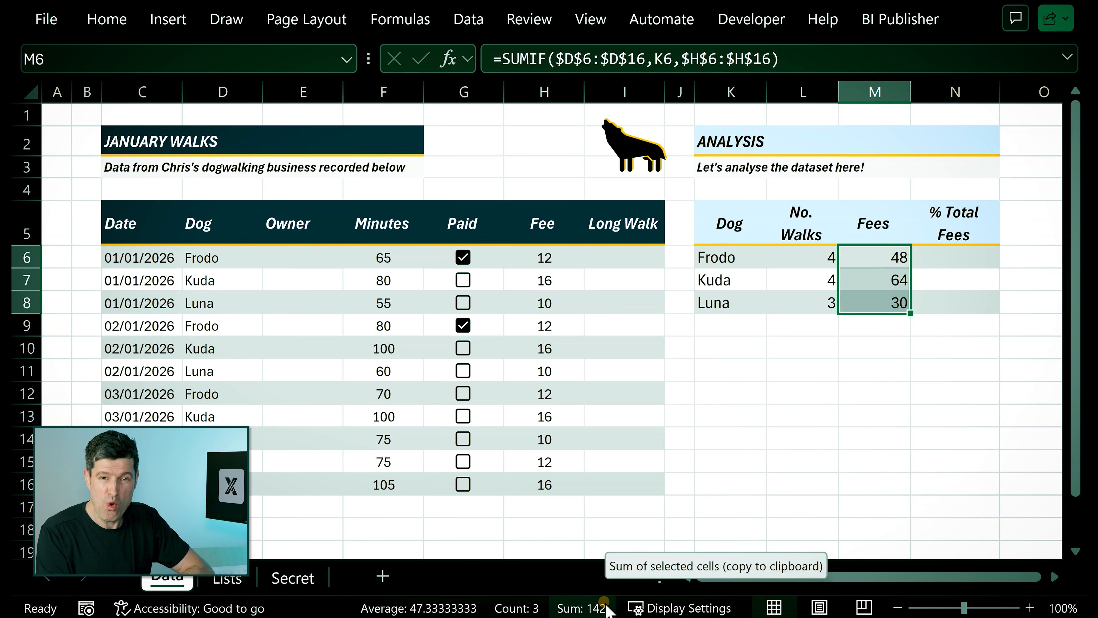
Check the sum of the Fee column entries, starting from H6, against the analysis fees.
left_click(508, 256)
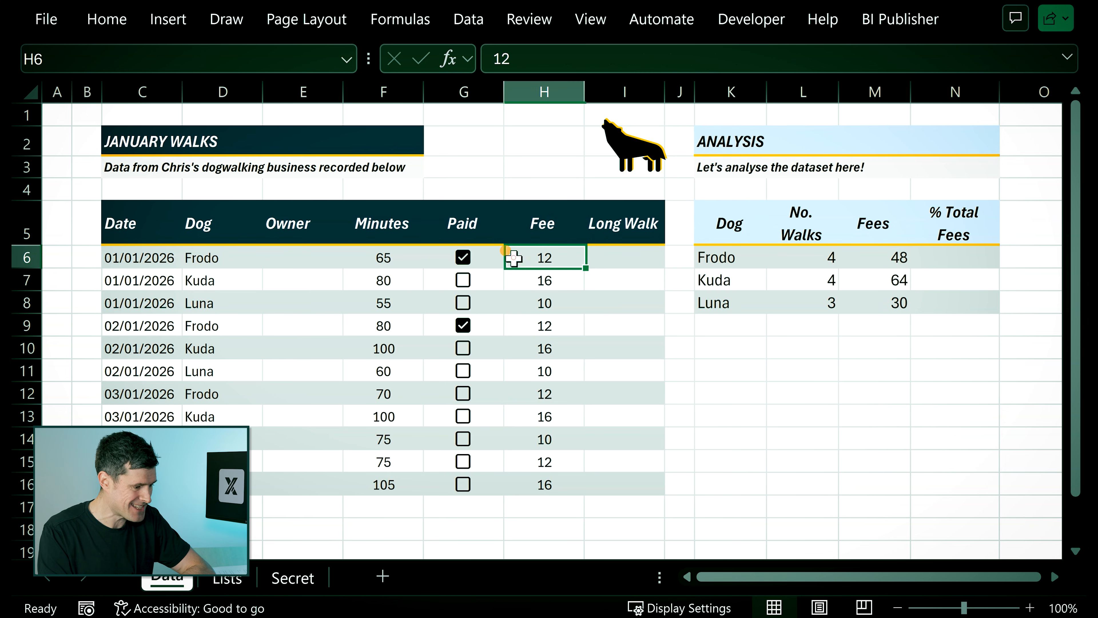
key("shift+Down")
key("shift+Down")
key("shift+Down")
key("shift+Down")
key("shift+Down")
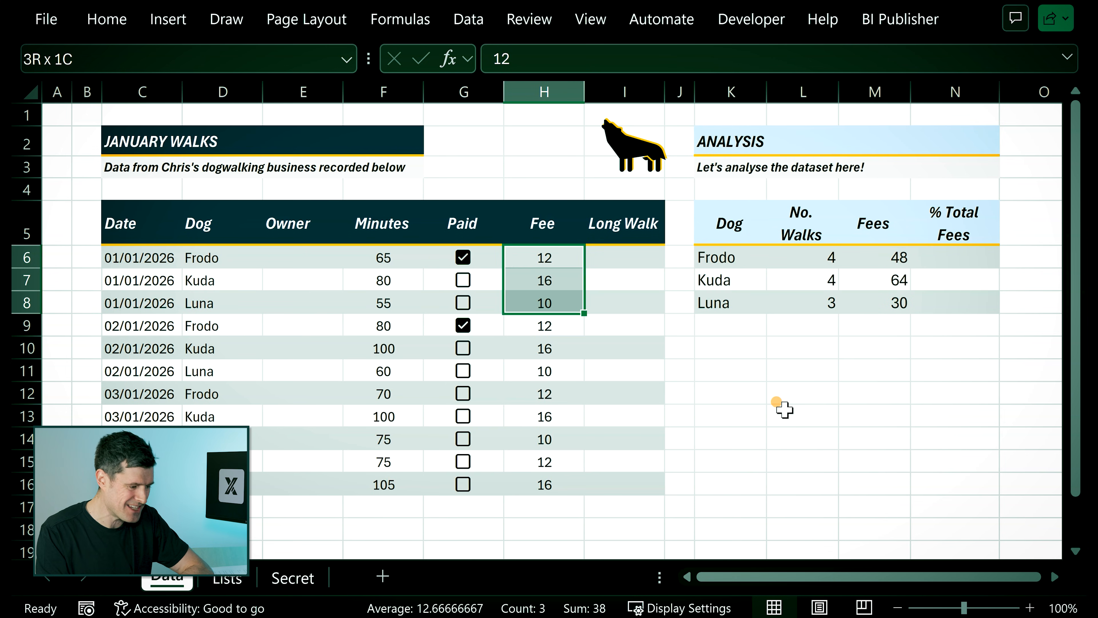
key("shift+Down")
key("shift+Down")
key("shift+Down")
key("shift+Down")
key("shift+Down")
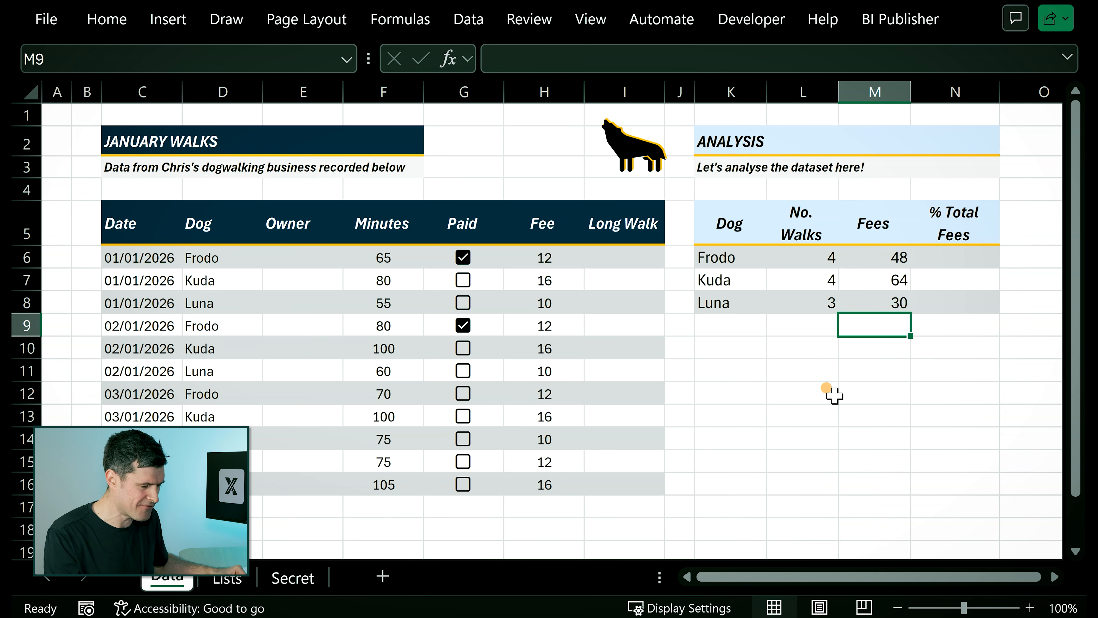
Try totalling the fees in M9 with a manually entered SUM formula over M6:M8, and clear the cell again.
type("=")
type("sum(")
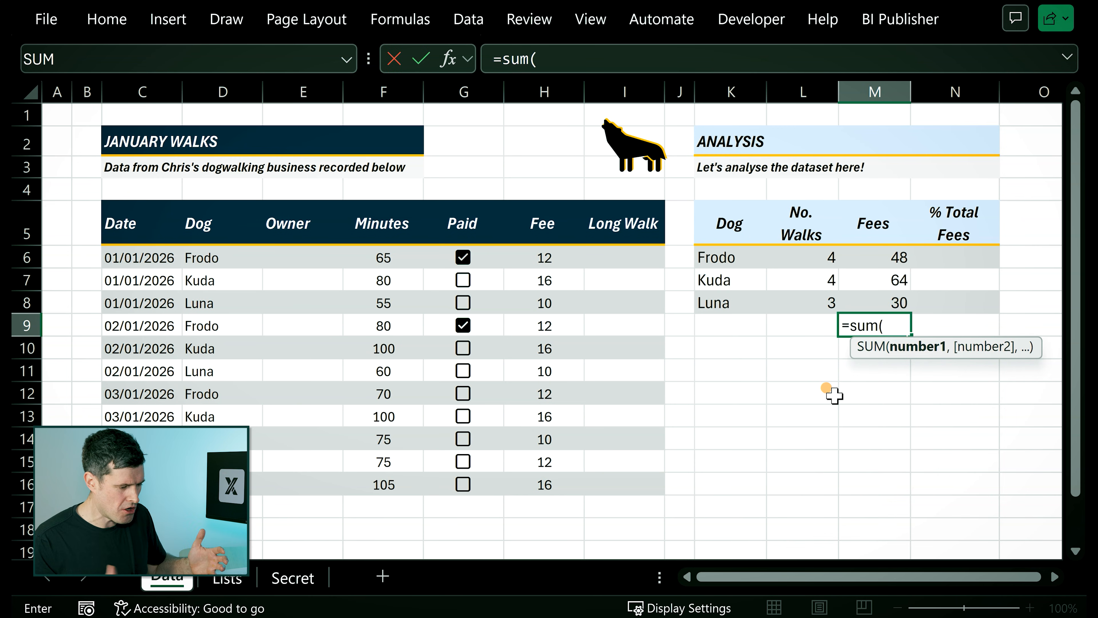
left_click_drag(874, 257, 874, 301)
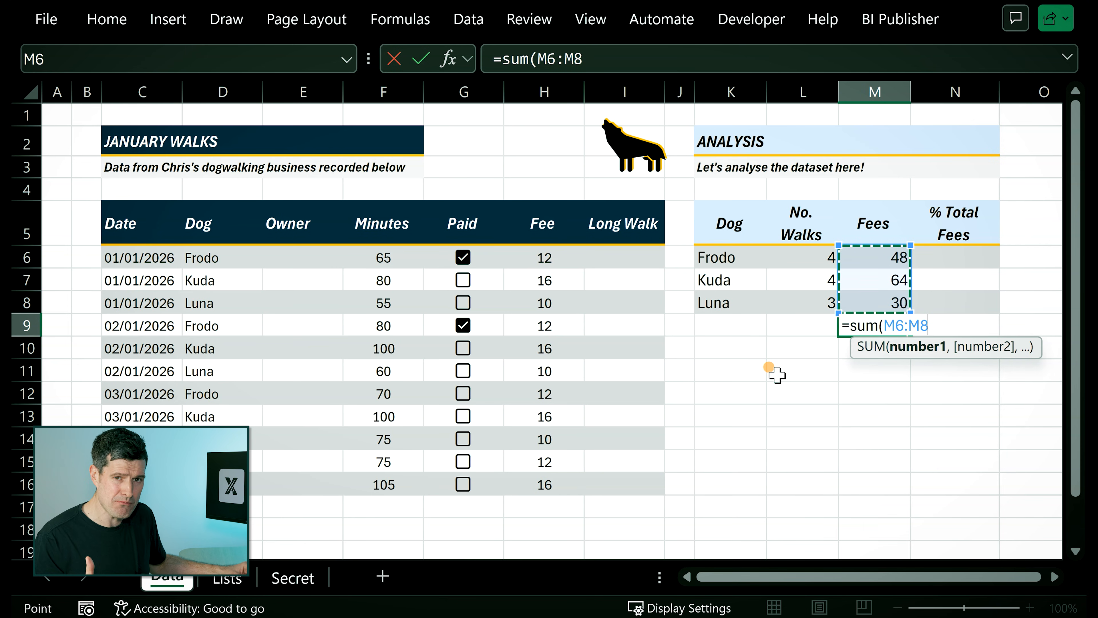
key("Return")
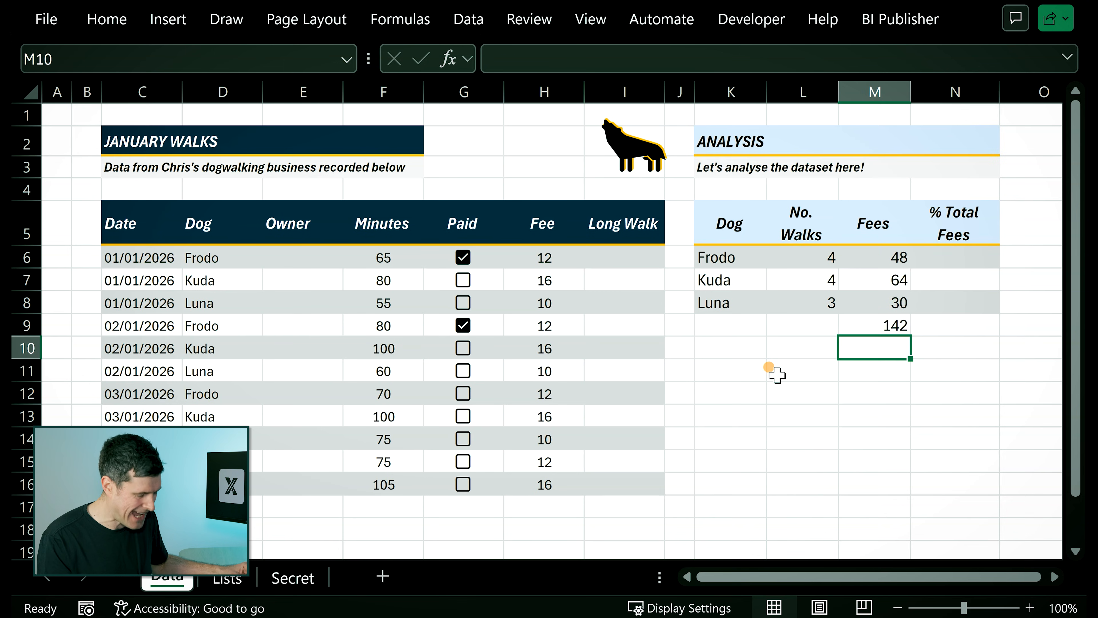
key("Up")
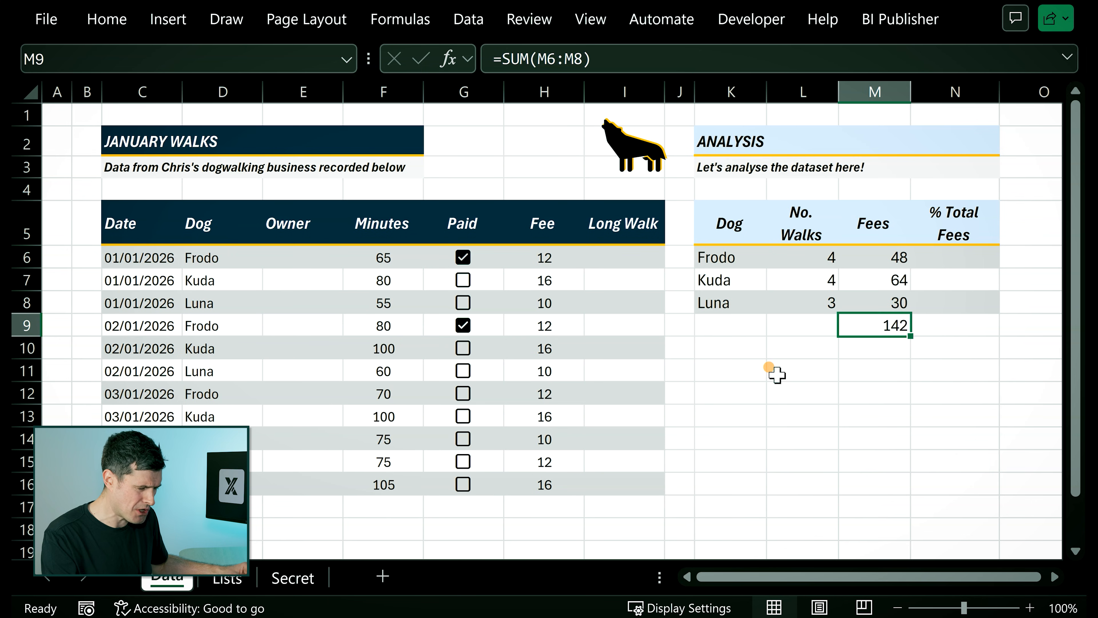
key("Delete")
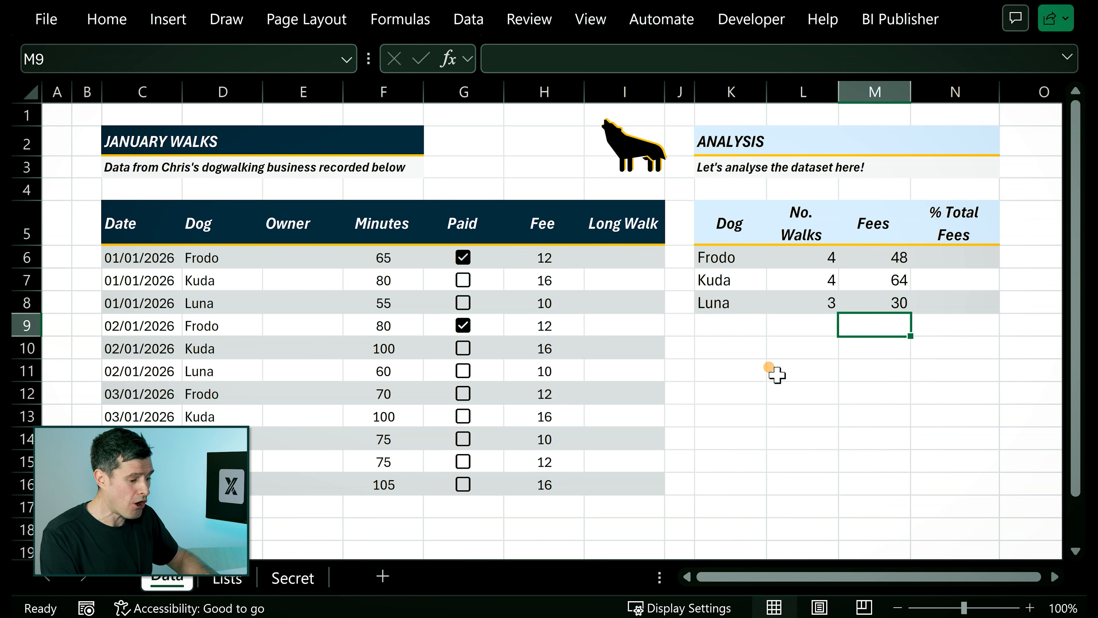
Total the three dogs' fees in M9 with AutoSum over M6:M8.
key("alt+equal")
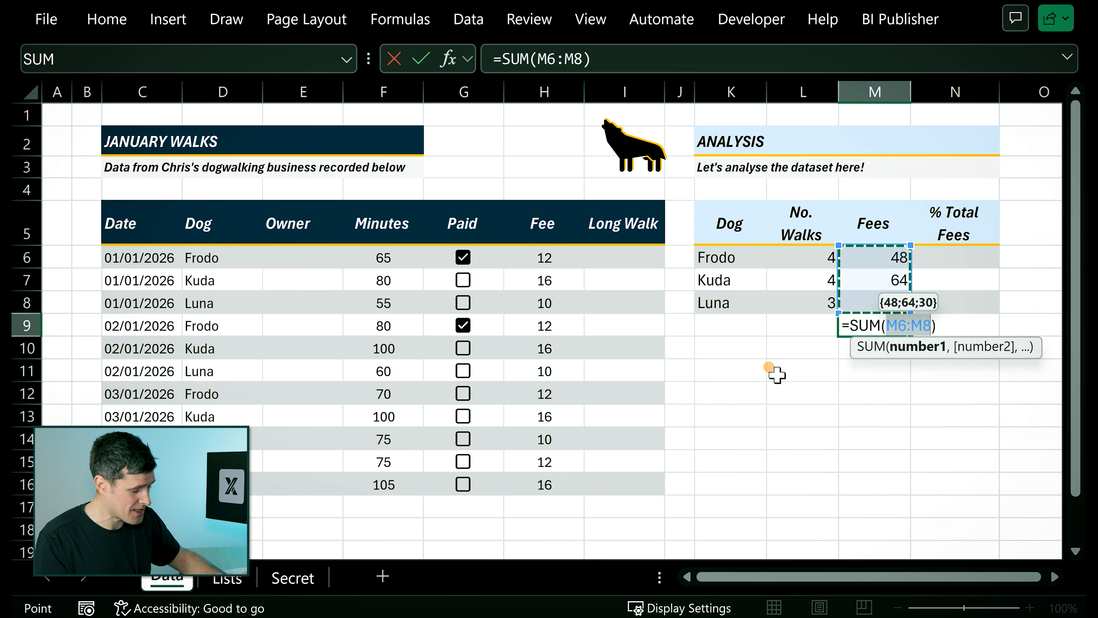
key("Return")
key("Up")
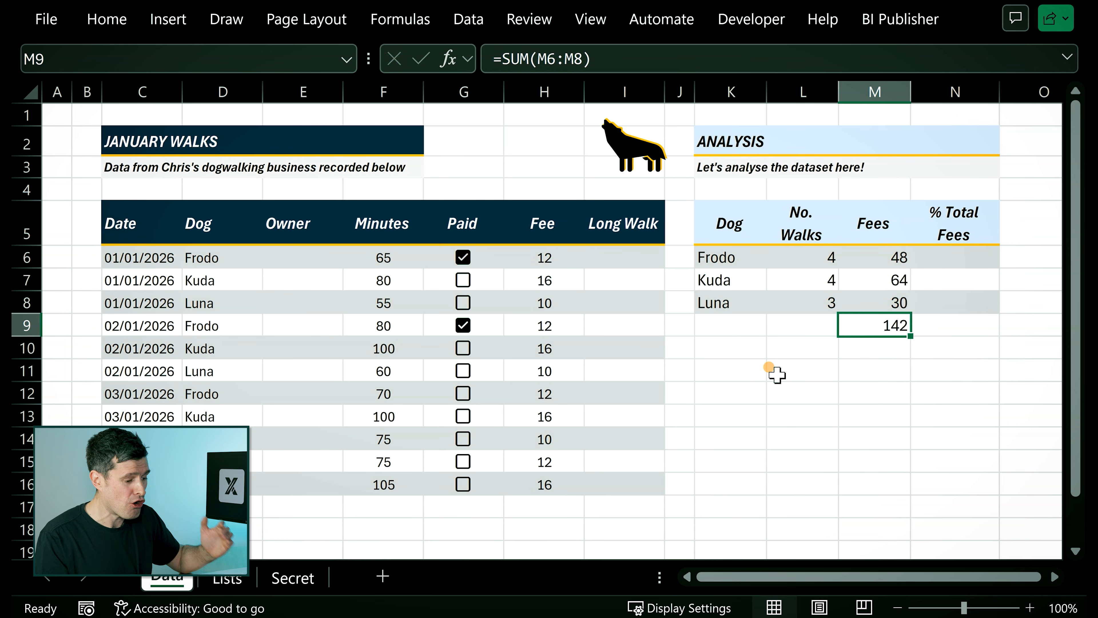
Calculate Frodo's share of total fees in N6 with the formula =M6/M9.
key("Up")
key("Up")
key("Up")
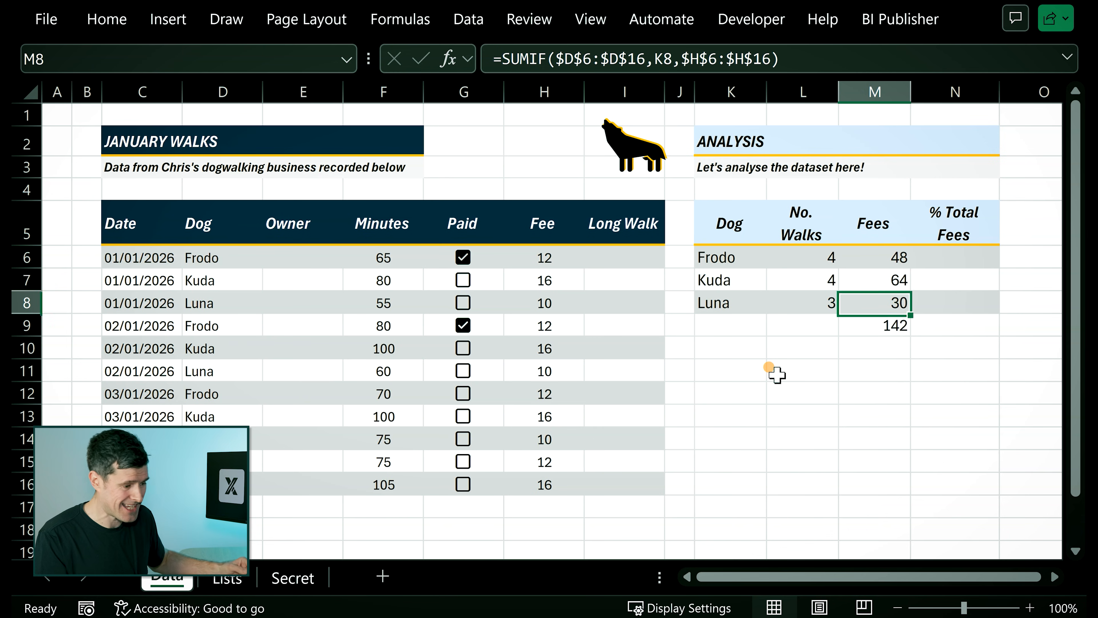
key("Right")
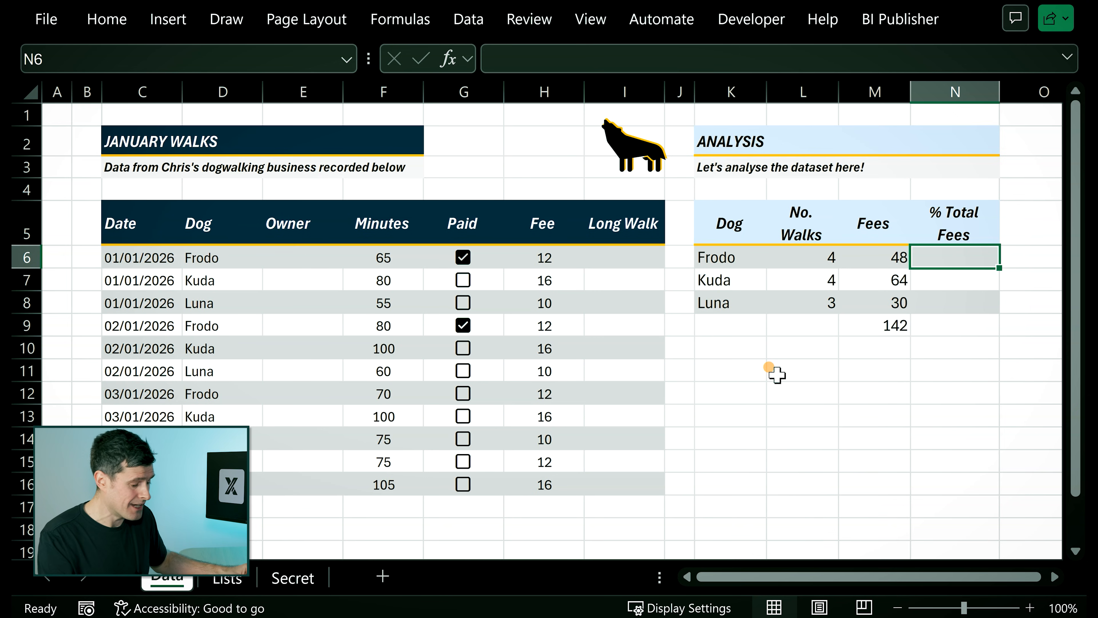
type("=")
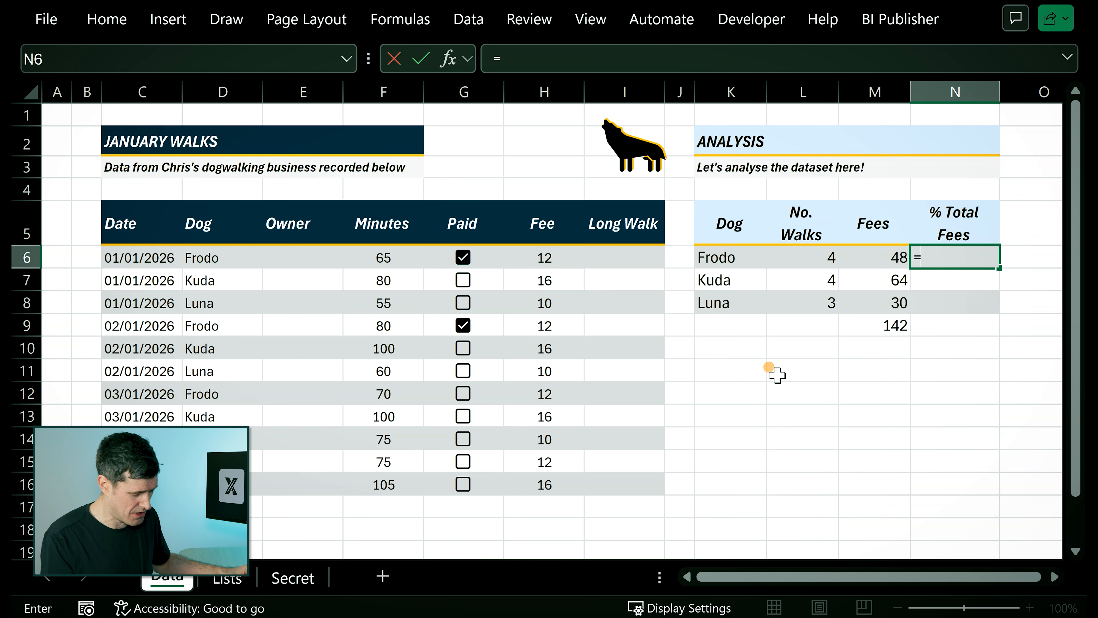
key("Left")
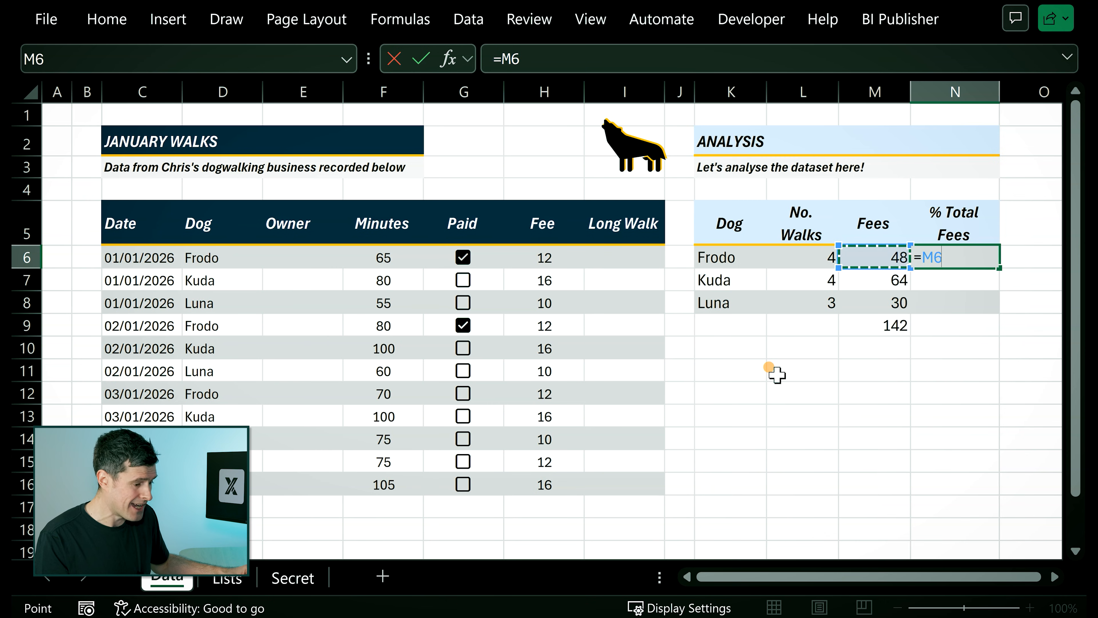
type("/")
key("Down")
key("Down")
key("Down")
key("Left")
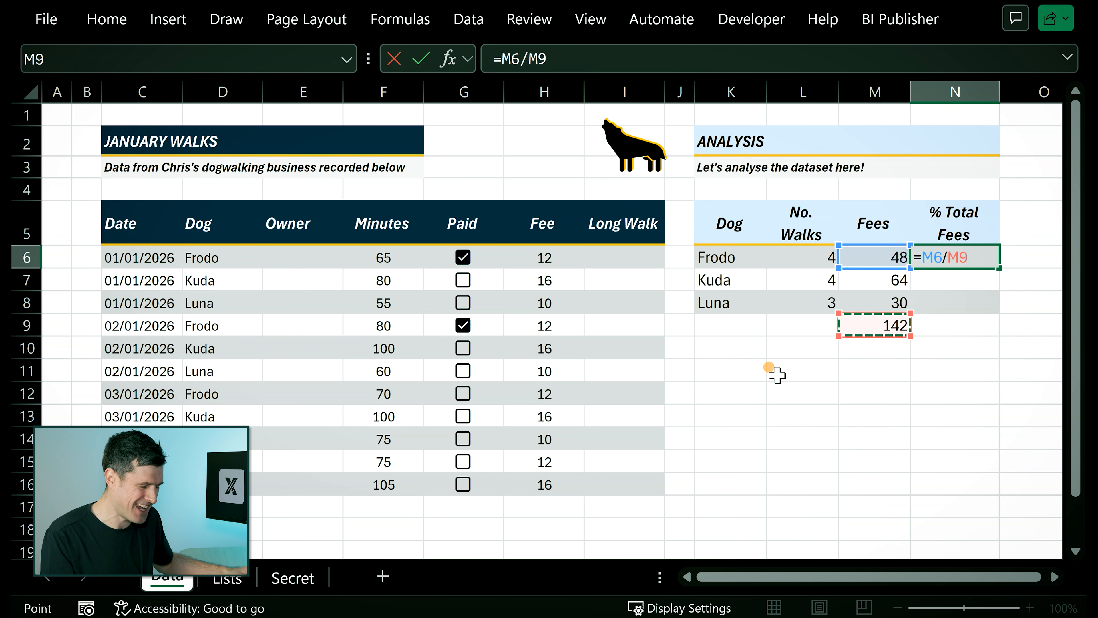
key("Return")
key("Up")
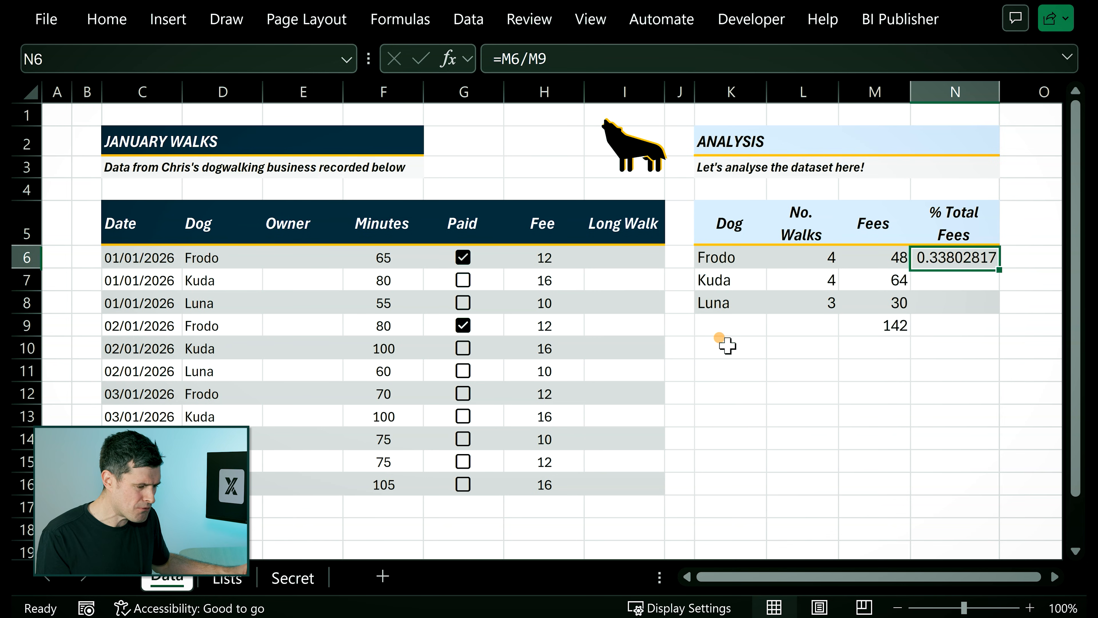
Try to copy the share formula from N6 into N7:N8 for Kuda and Luna, pasting formulas only.
key("ctrl+c")
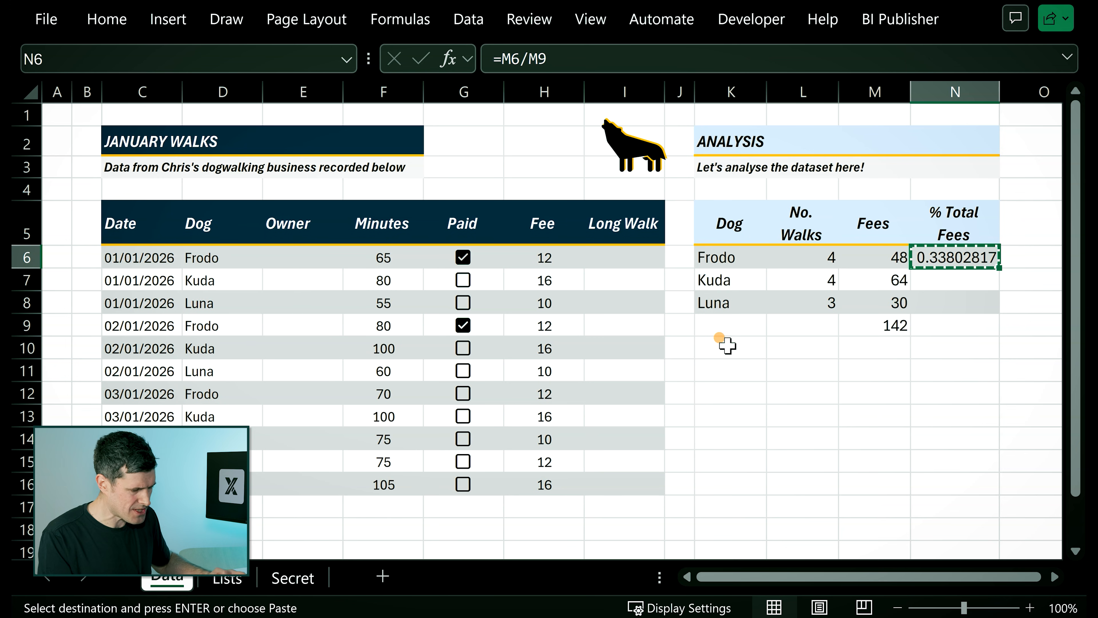
left_click(937, 277)
left_click_drag(937, 278, 942, 297)
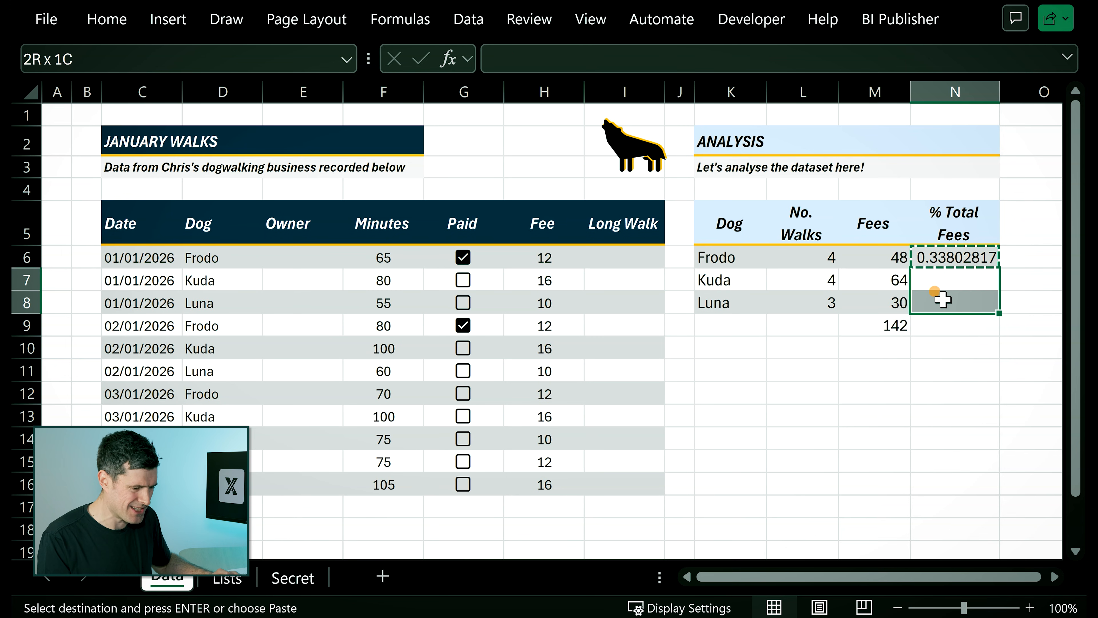
right_click(958, 279)
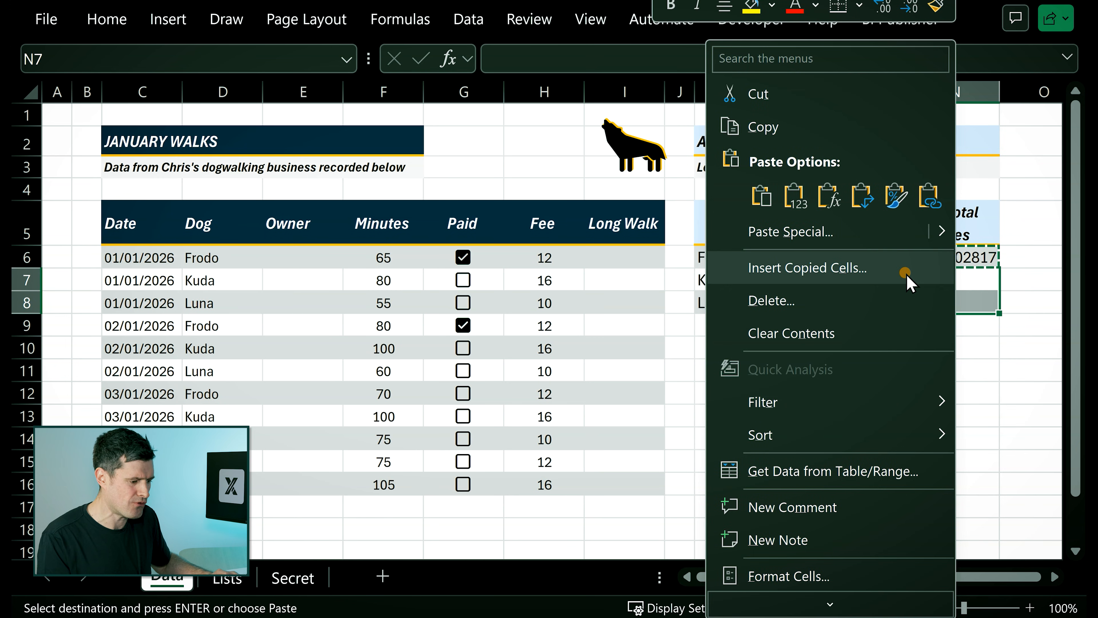
left_click(826, 196)
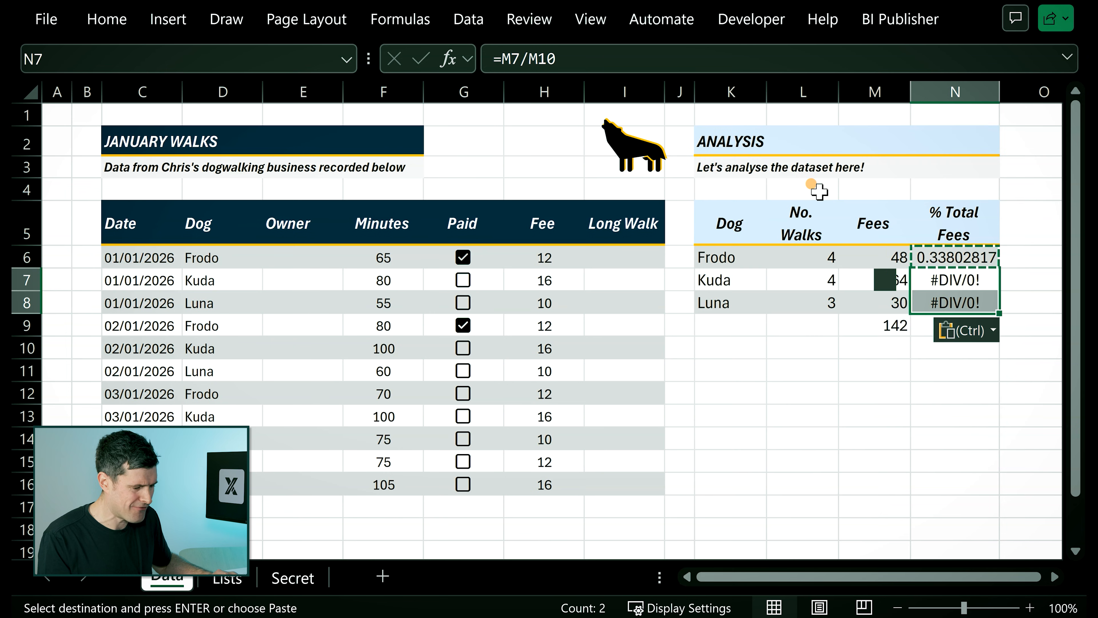
left_click(776, 407)
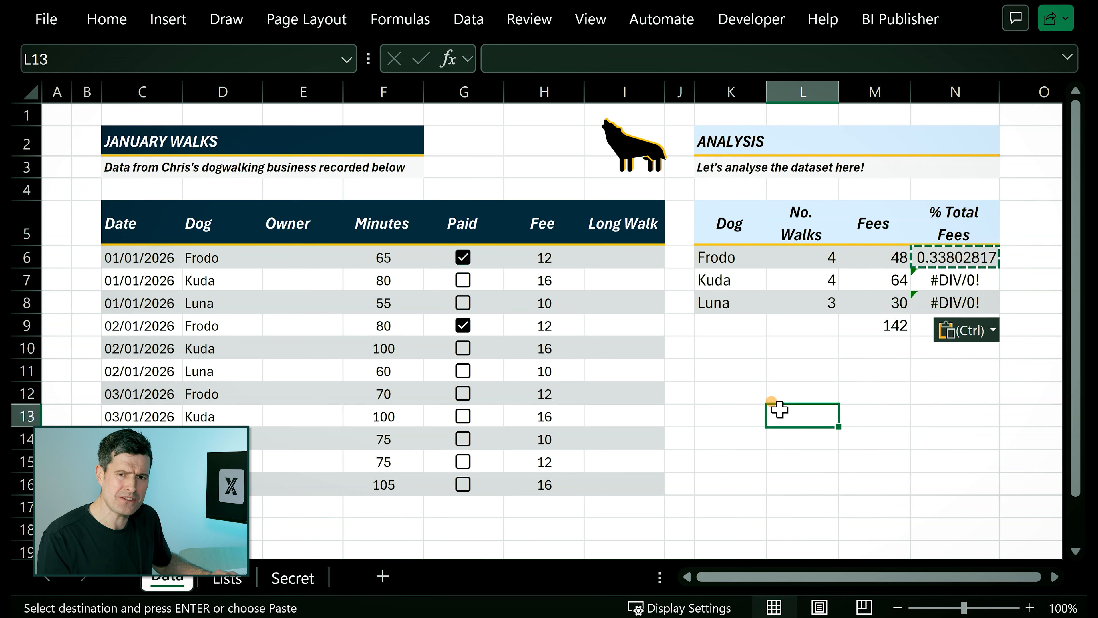
key("Escape")
Examine which cells the copied share formulas in N7 and N8 refer to, compared with the fee total in M9.
key("Right")
key("Right")
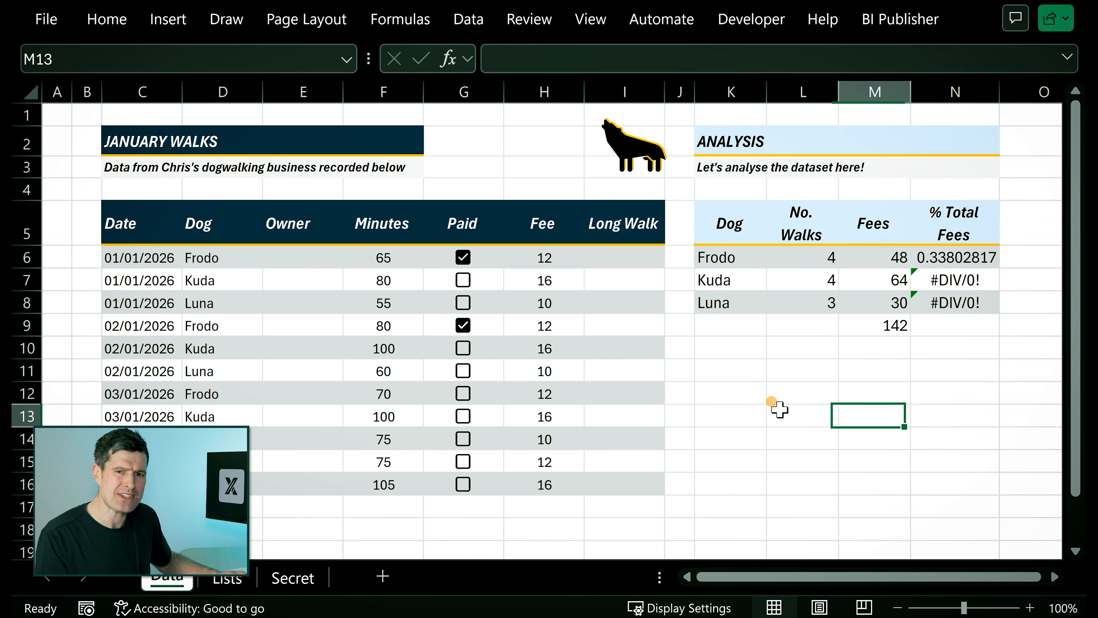
key("Up")
key("Up")
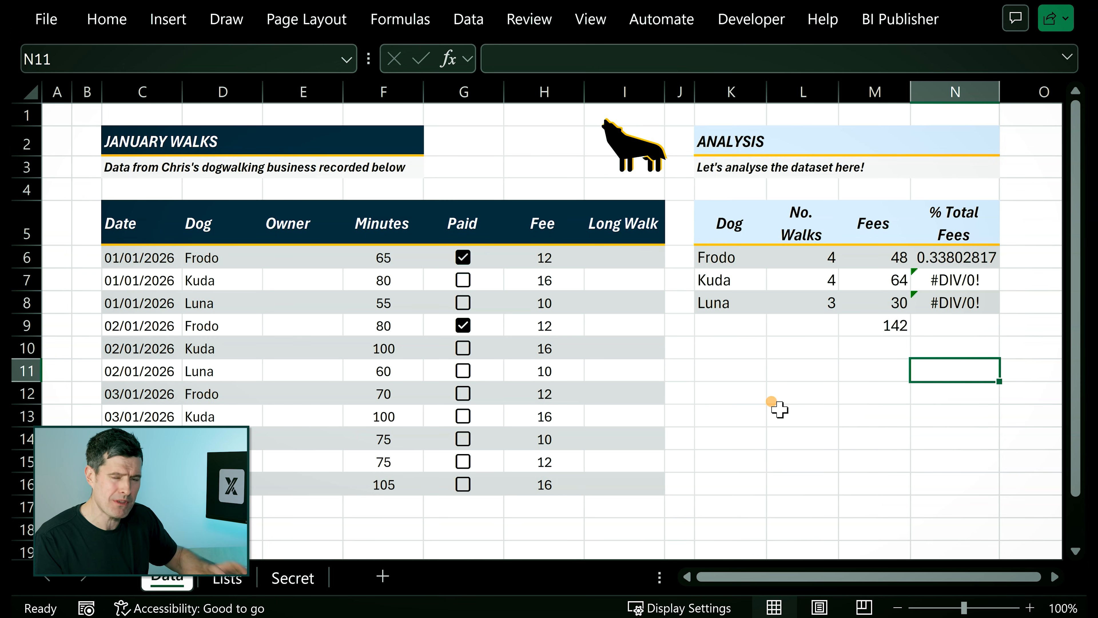
key("Up")
key("Up")
key("Up")
key("Up")
key("Up")
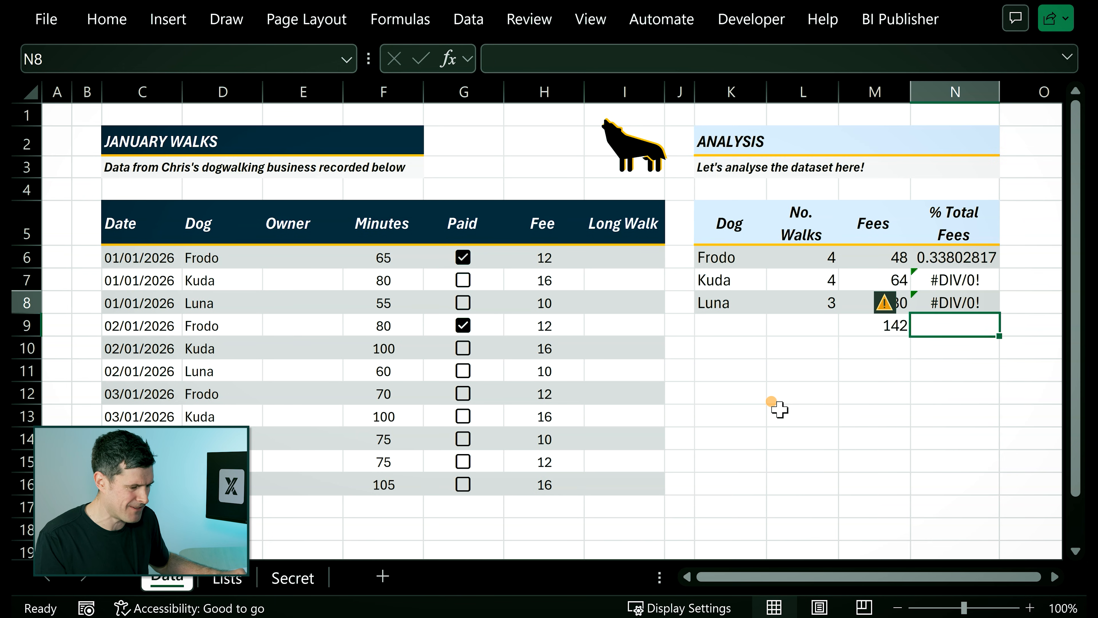
key("Down")
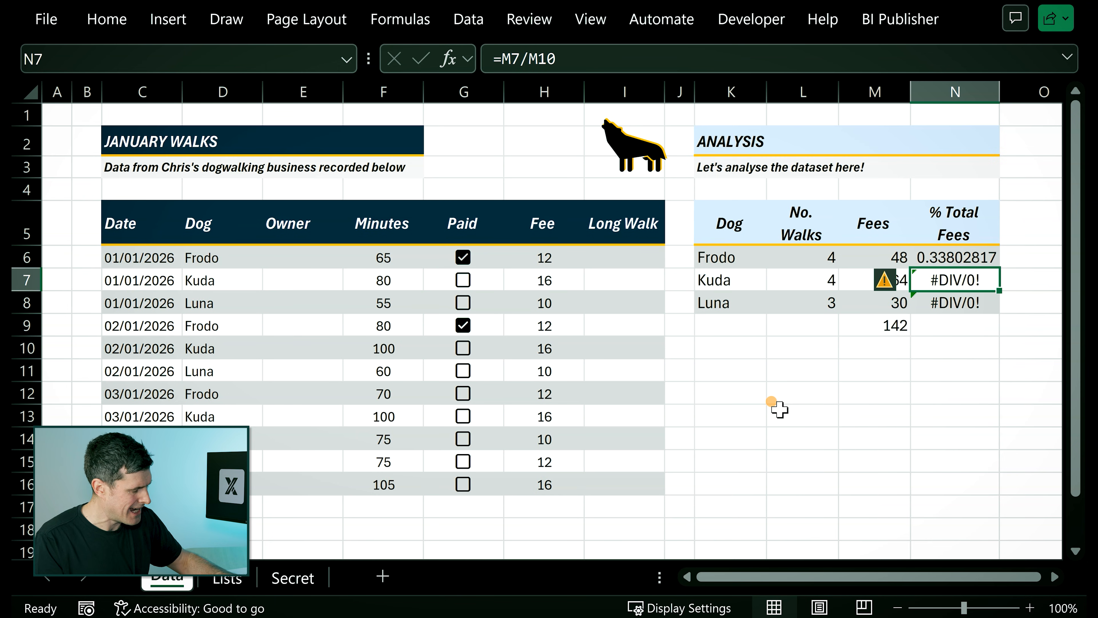
key("F2")
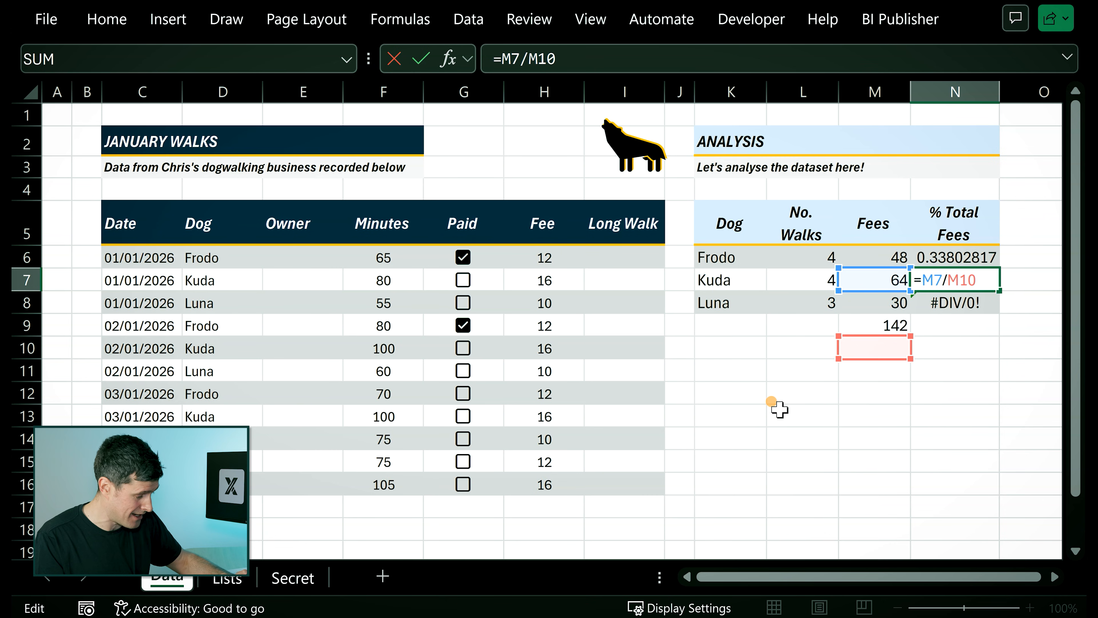
key("Return")
key("F2")
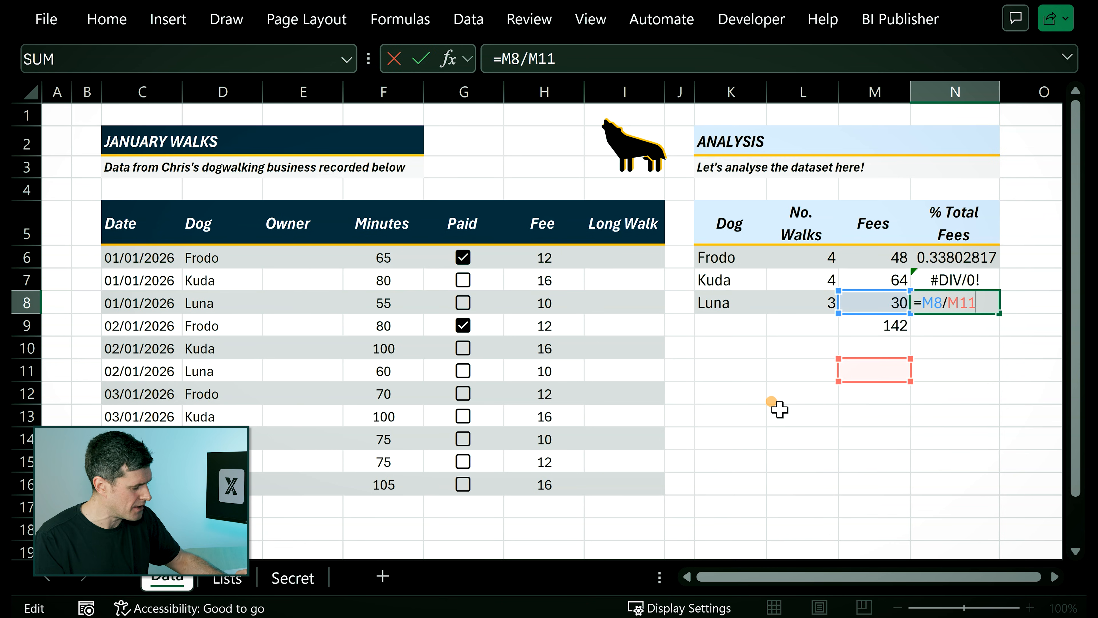
key("ctrl+Return")
key("Left")
key("Down")
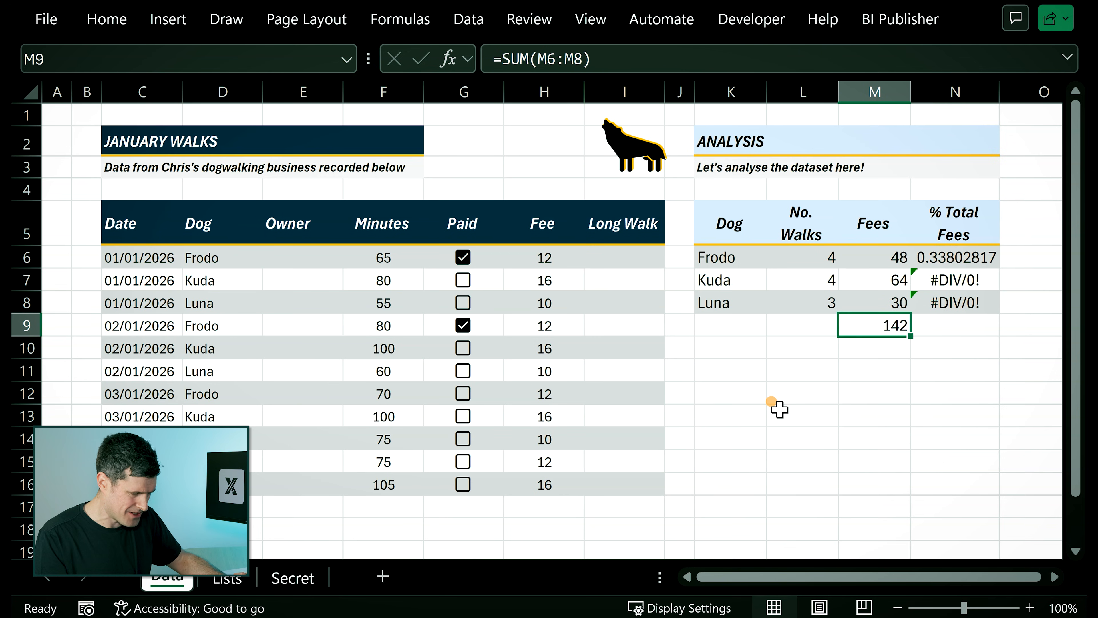
Make the fee total reference in Frodo's share formula in N6 absolute, giving =M6/$M$9, and review its references.
key("Up")
key("Up")
key("Up")
key("Right")
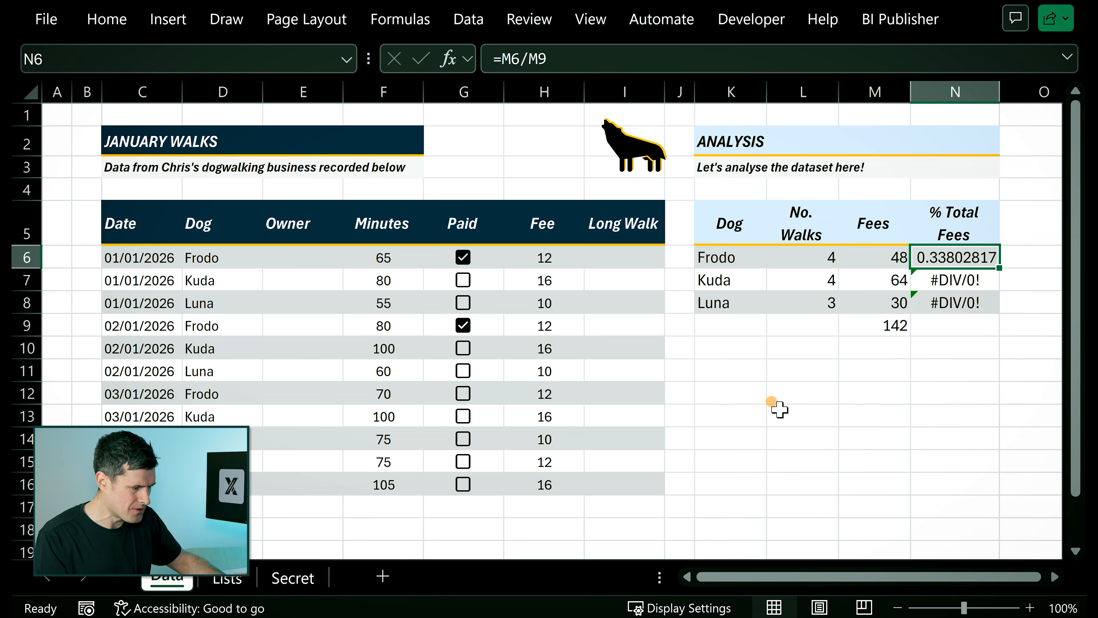
left_click(566, 59)
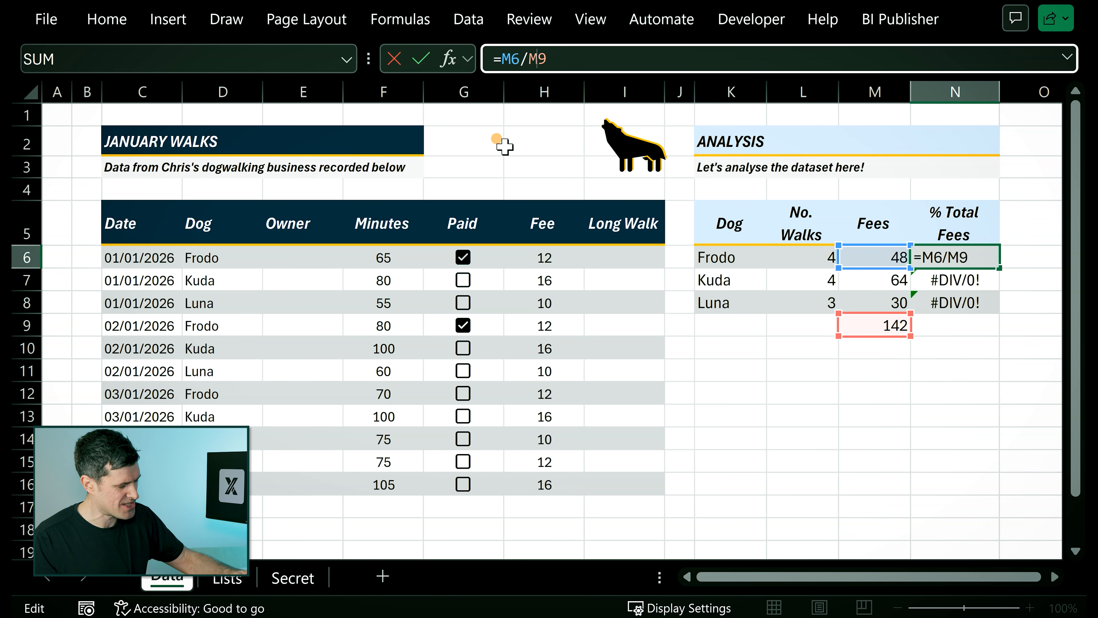
key("F4")
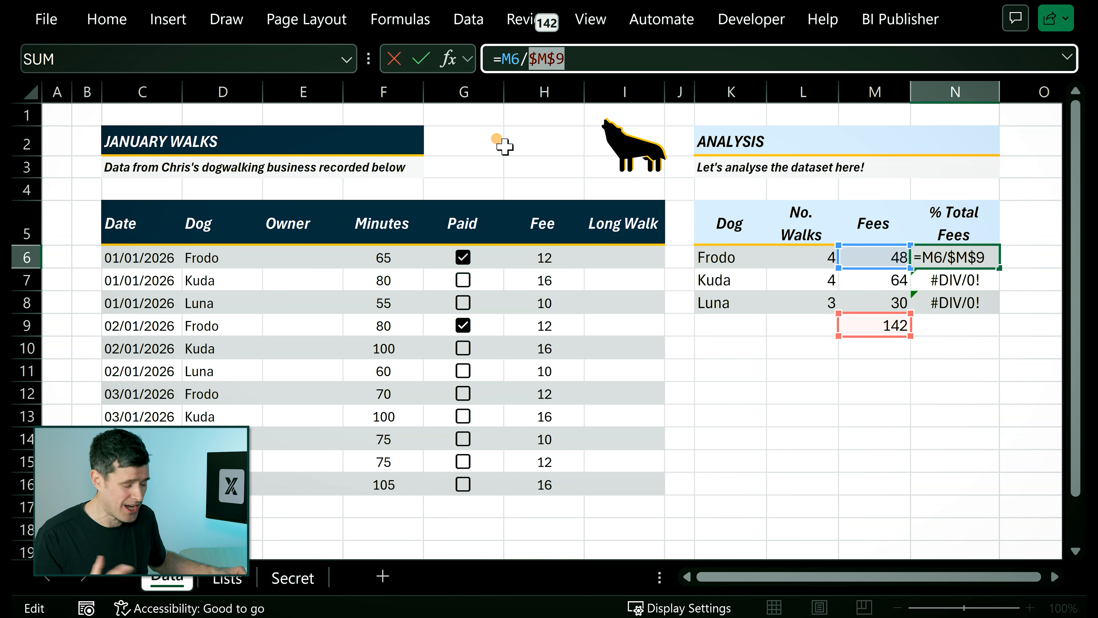
key("Return")
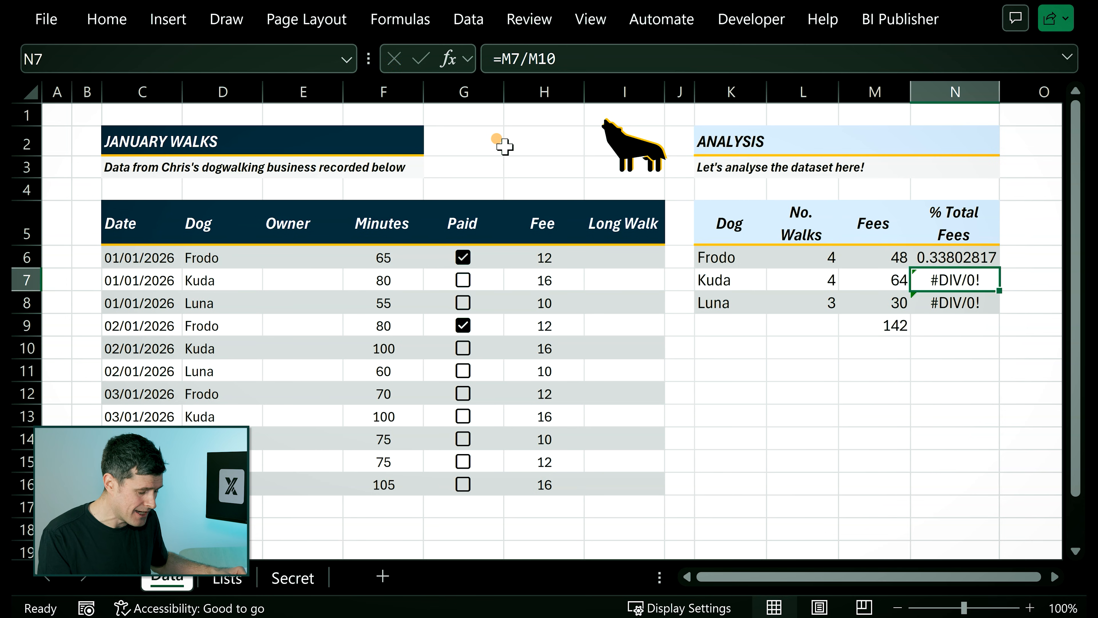
key("Up")
key("F2")
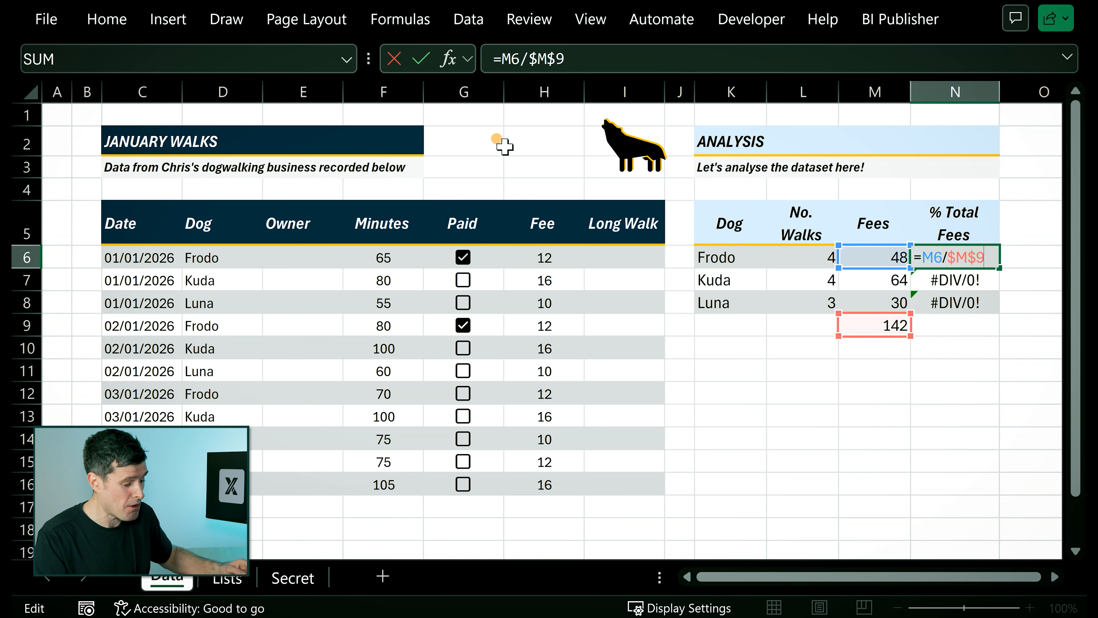
key("Return")
Copy N6 and paste only its formula into N7:N8 with Paste Special.
key("Up")
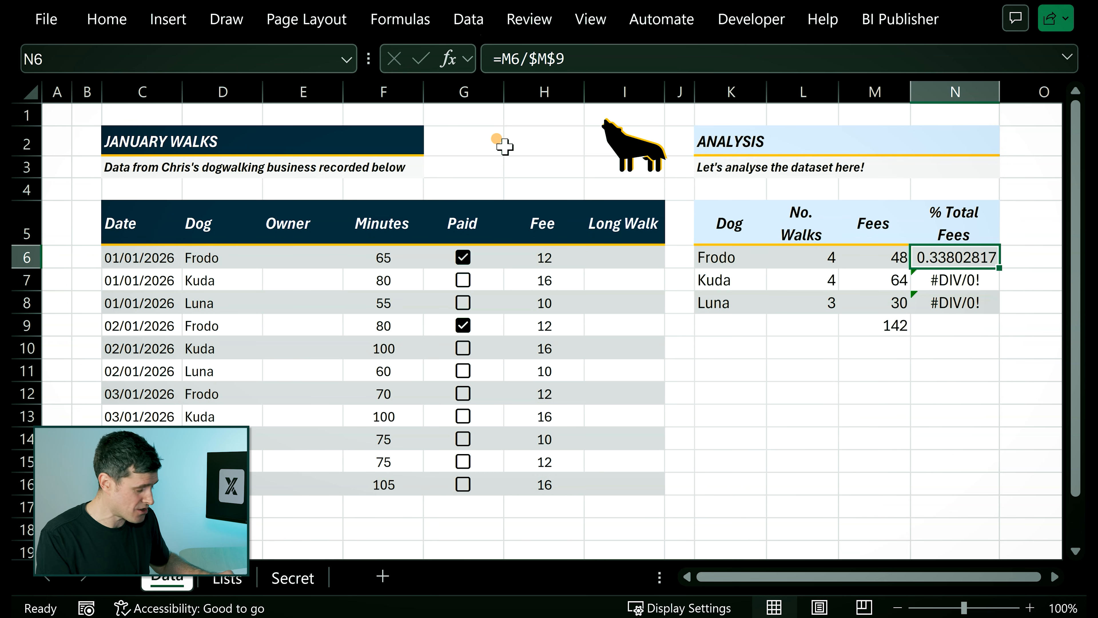
key("ctrl+c")
key("Down")
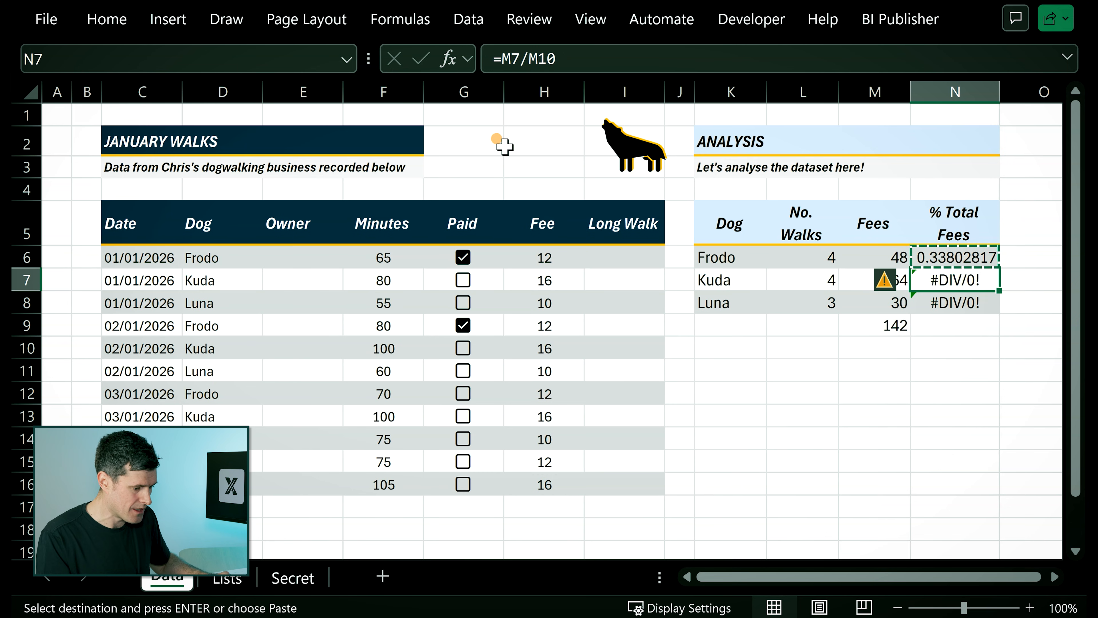
key("shift+Down")
key("ctrl+alt+v")
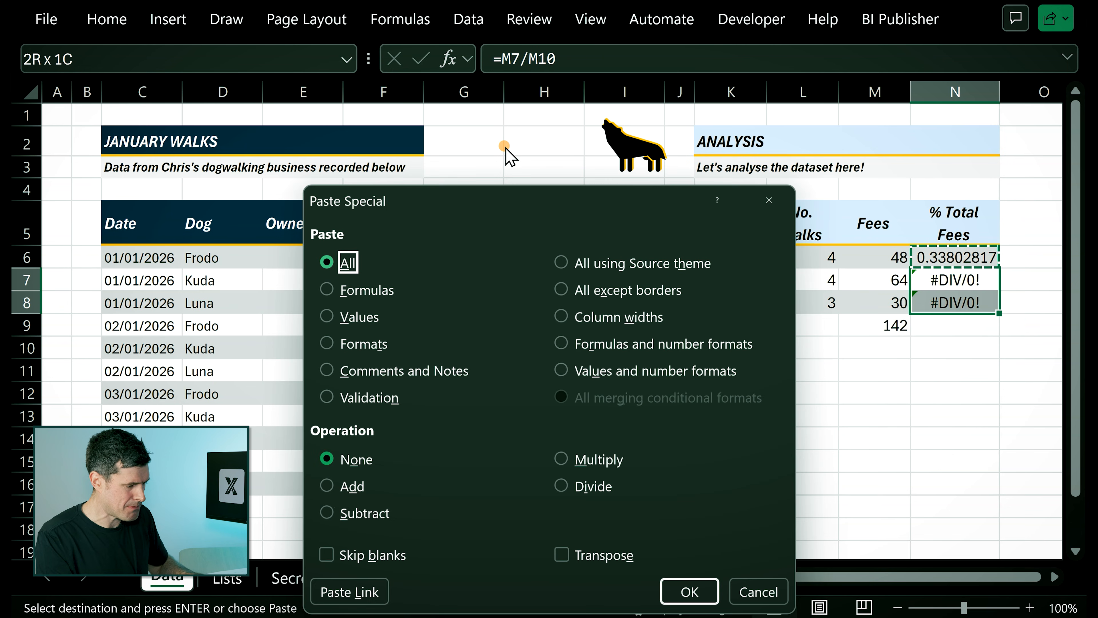
key("f")
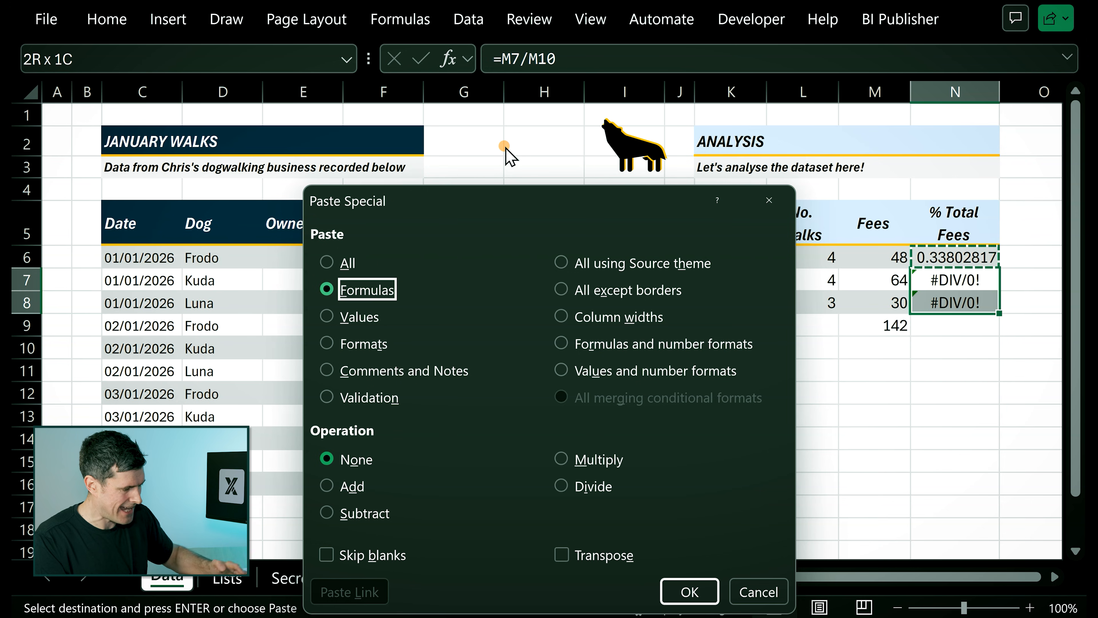
key("Return")
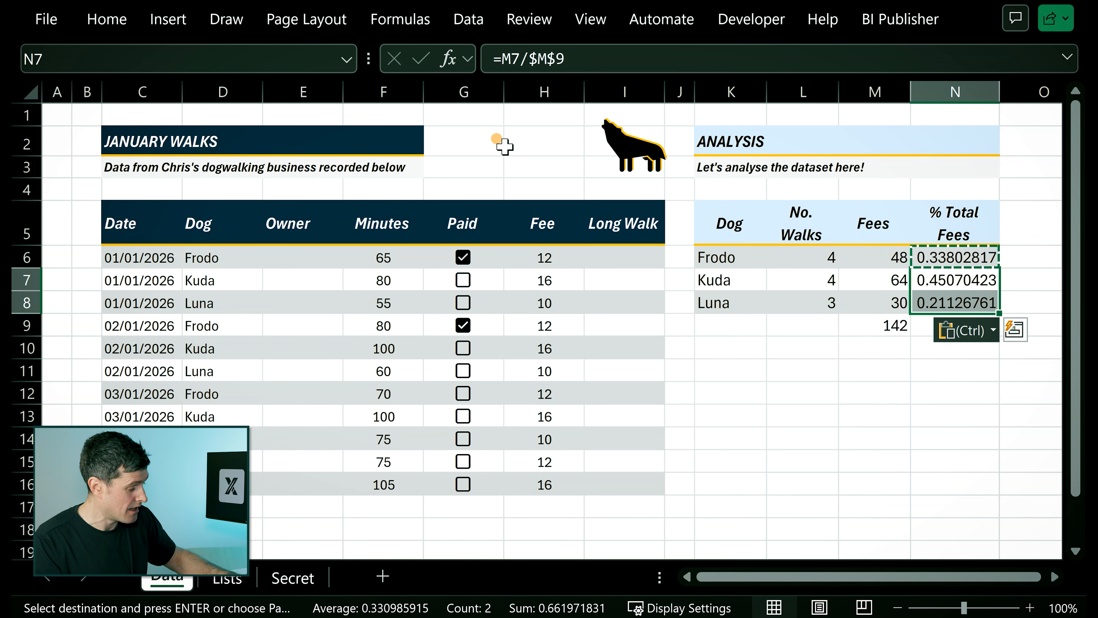
Check the cell references of Luna's share formula in N8, leaving the formula as it is.
key("Escape")
key("Down")
key("Down")
key("Up")
key("F2")
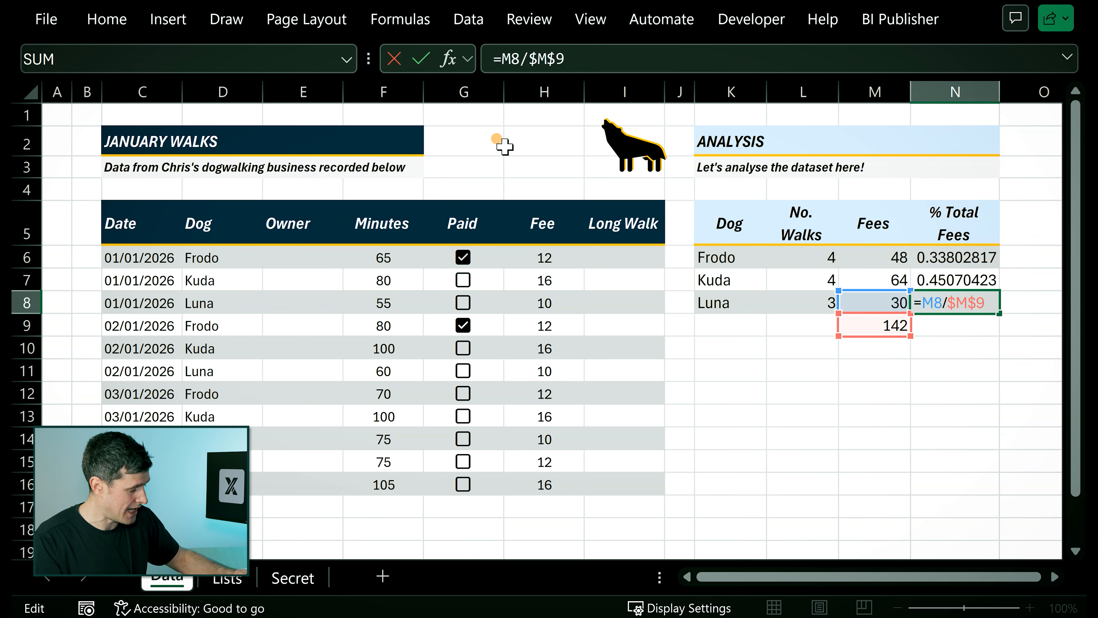
key("Escape")
Try totalling the three shares in N9 with AutoSum over N6:N8, and clear the cell again.
key("Down")
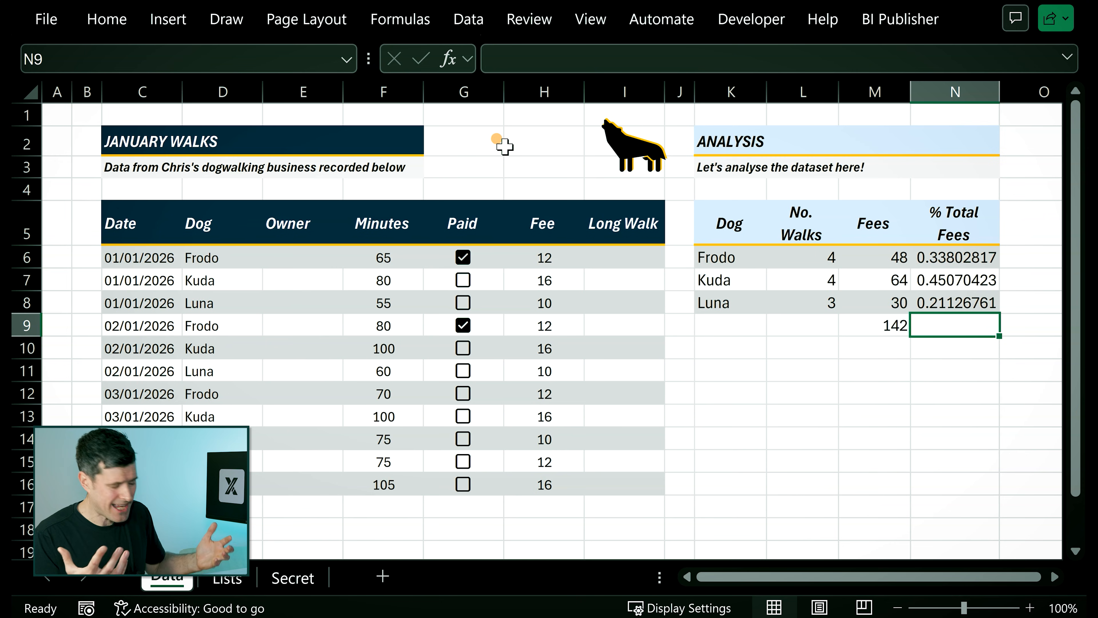
key("alt+equal")
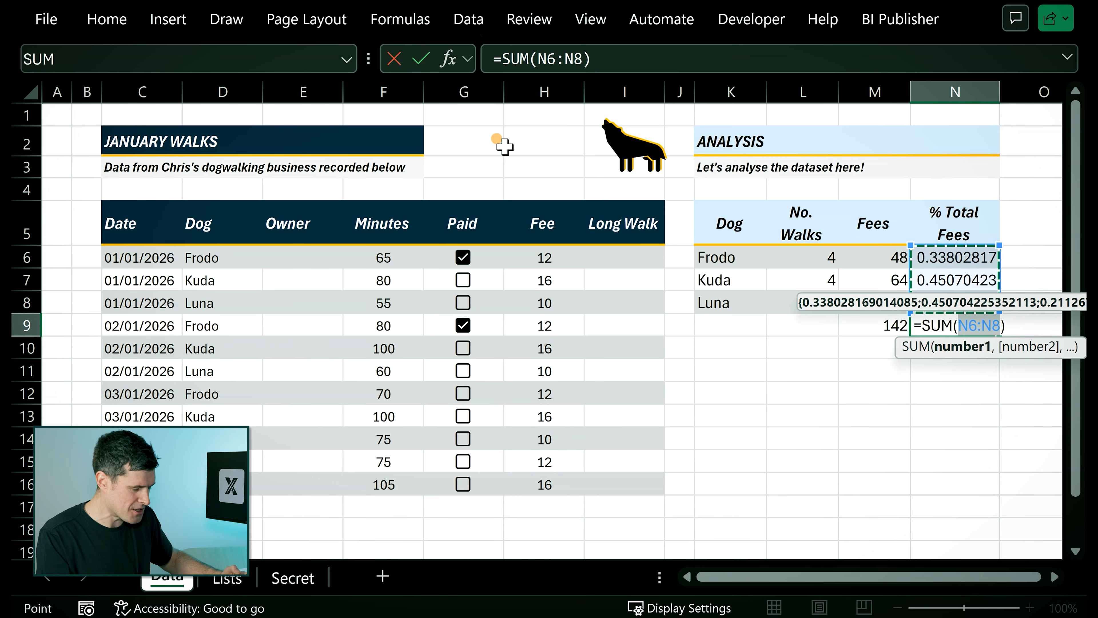
key("Return")
key("Up")
key("Delete")
Format the dogs' fee shares in N6:N8 as percentages without decimals.
key("Up")
key("Up")
key("Up")
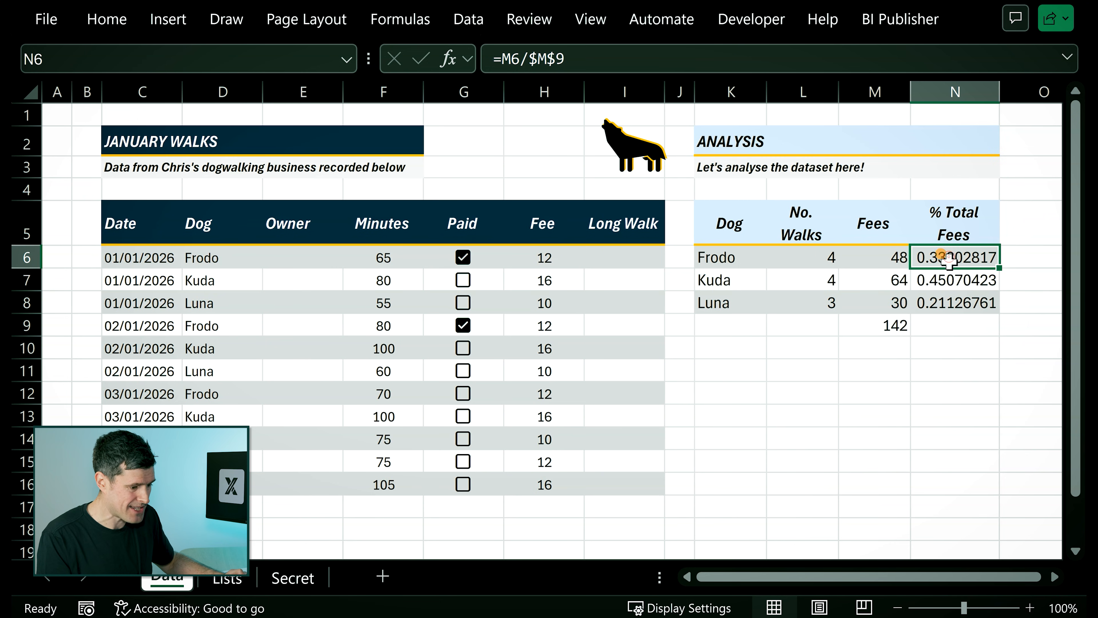
left_click_drag(948, 259, 947, 299)
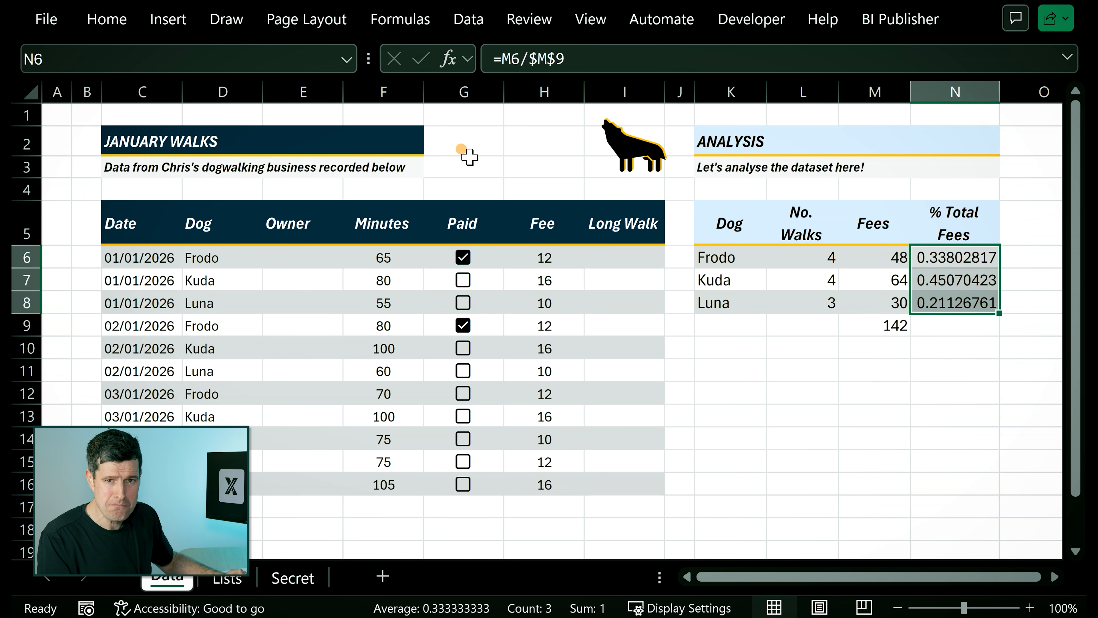
left_click(106, 21)
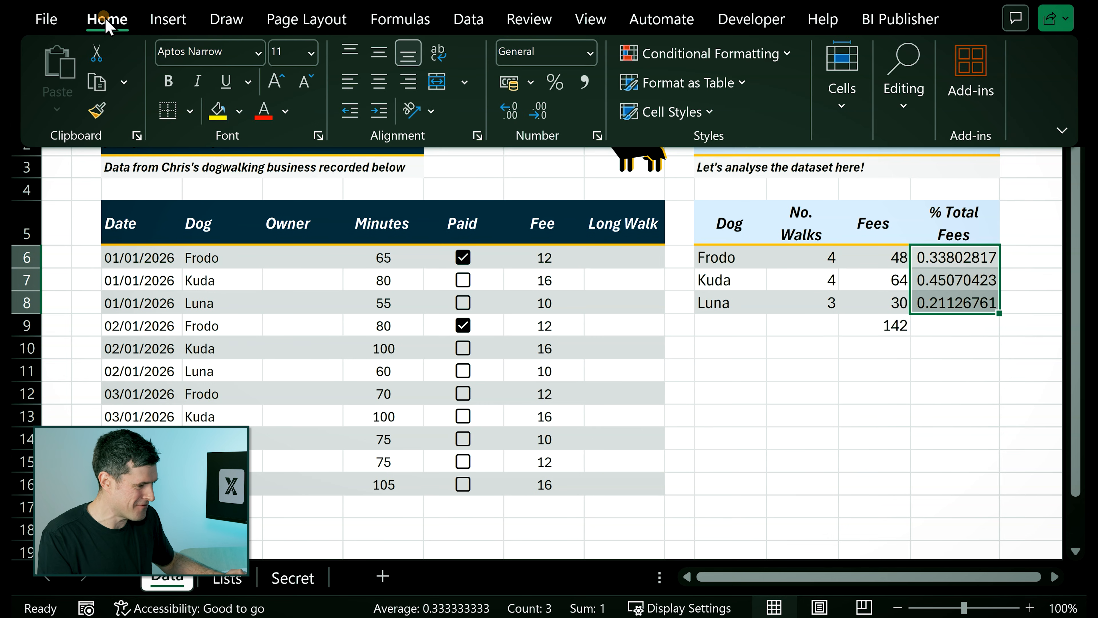
left_click(554, 83)
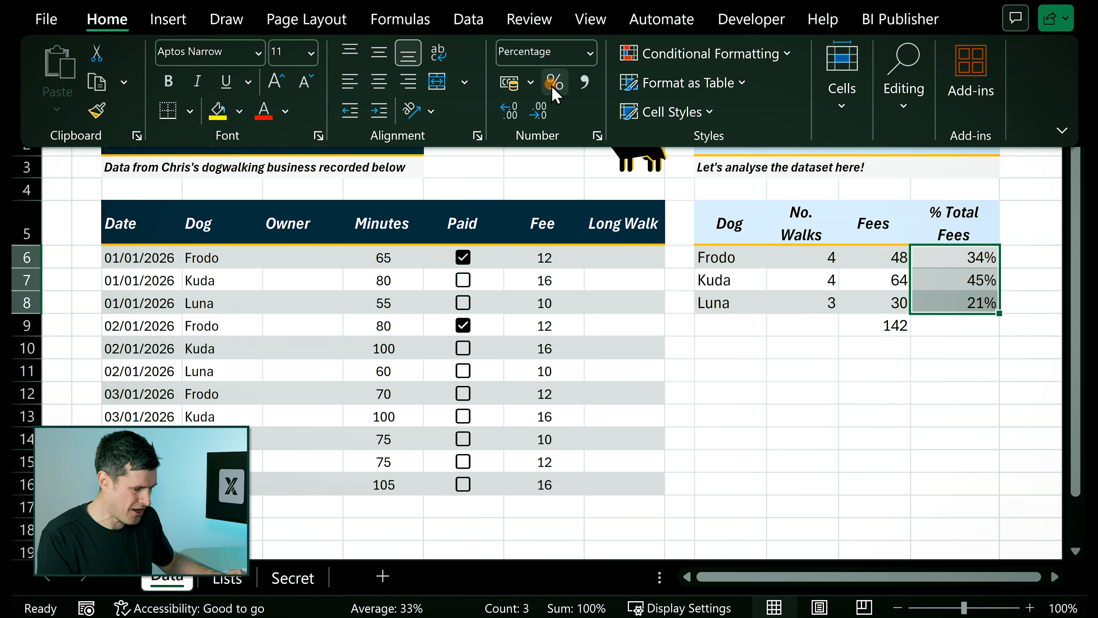
left_click(715, 372)
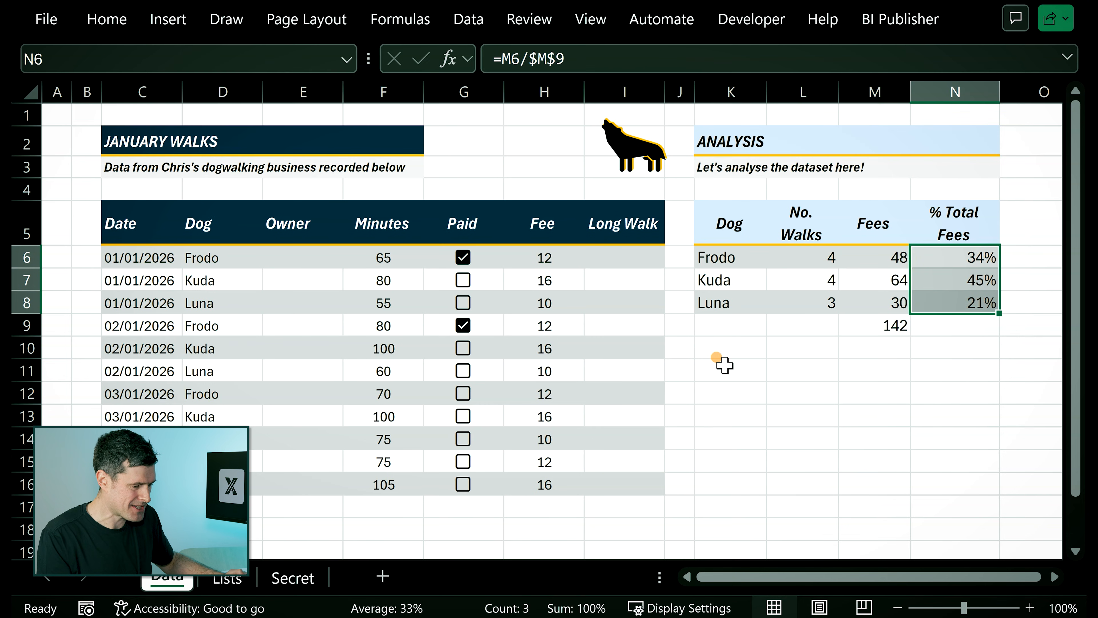
left_click(722, 365)
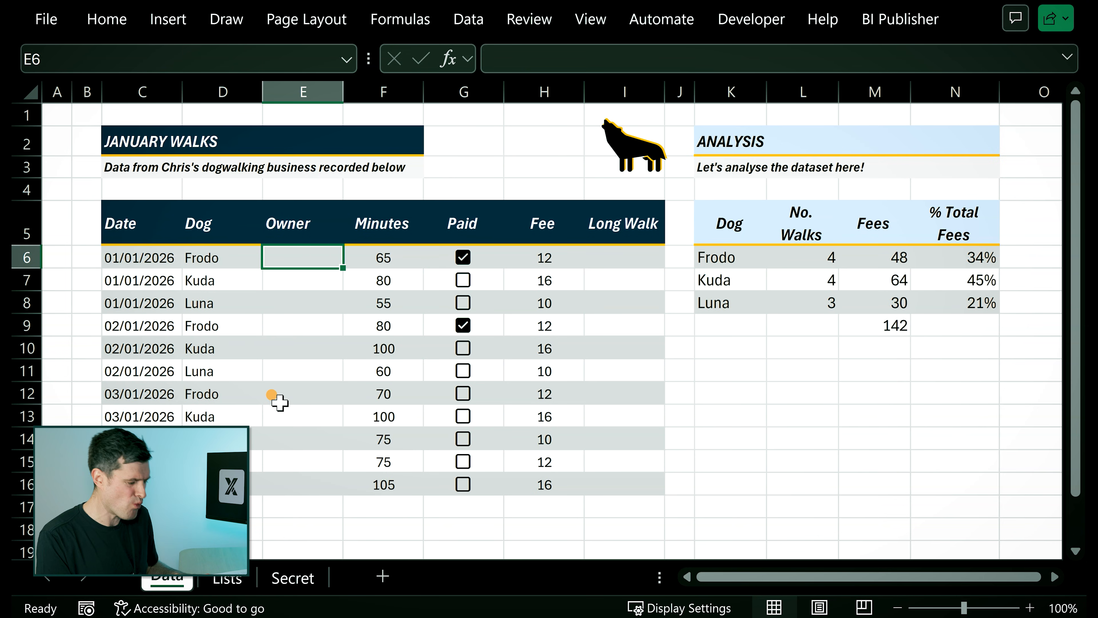
Examine the dogs and their owners in the owner list on the Lists sheet.
left_click(238, 576)
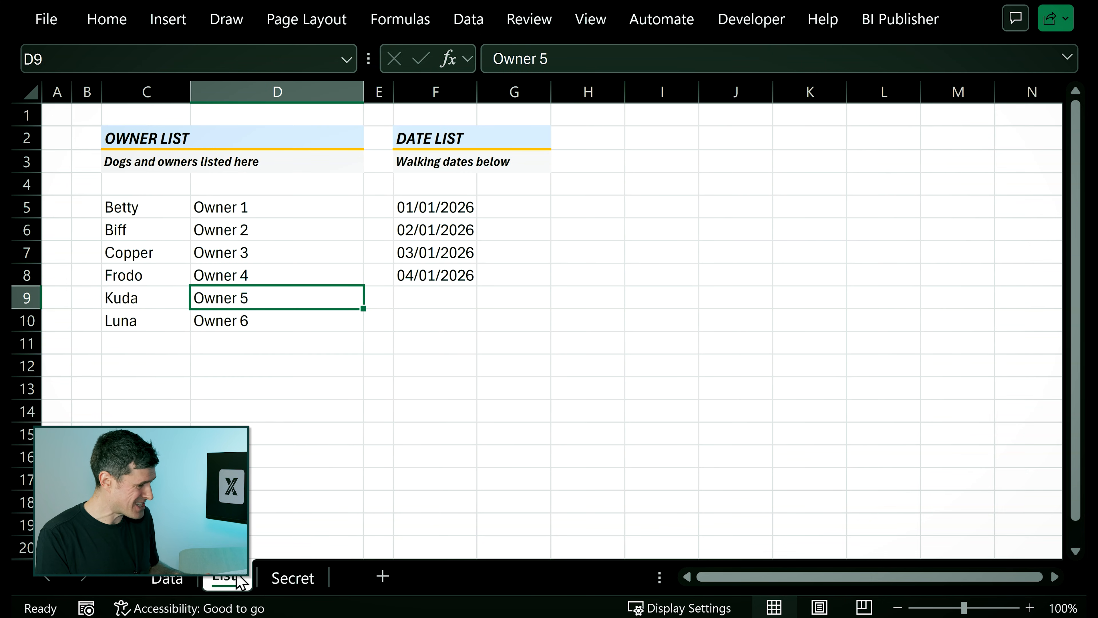
left_click(167, 204)
key("Right")
key("Down")
key("Down")
key("Down")
key("Down")
key("Down")
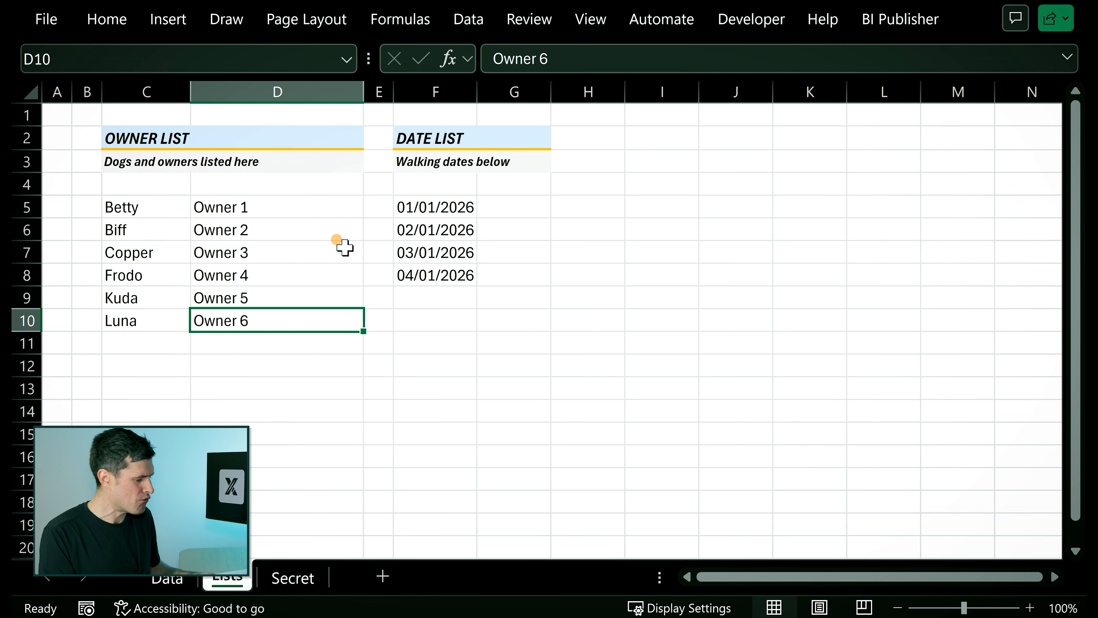
Start a VLOOKUP in E6 of the Data sheet with lookup value D6 and the absolute table range Lists!$C$5:$D$10.
left_click(184, 577)
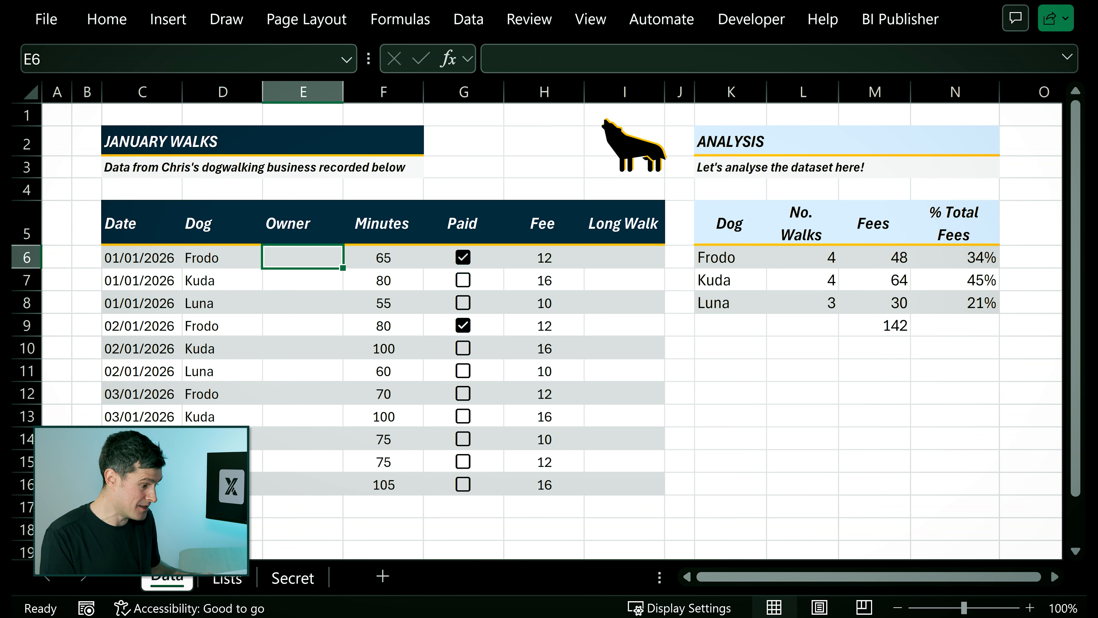
type("=vl")
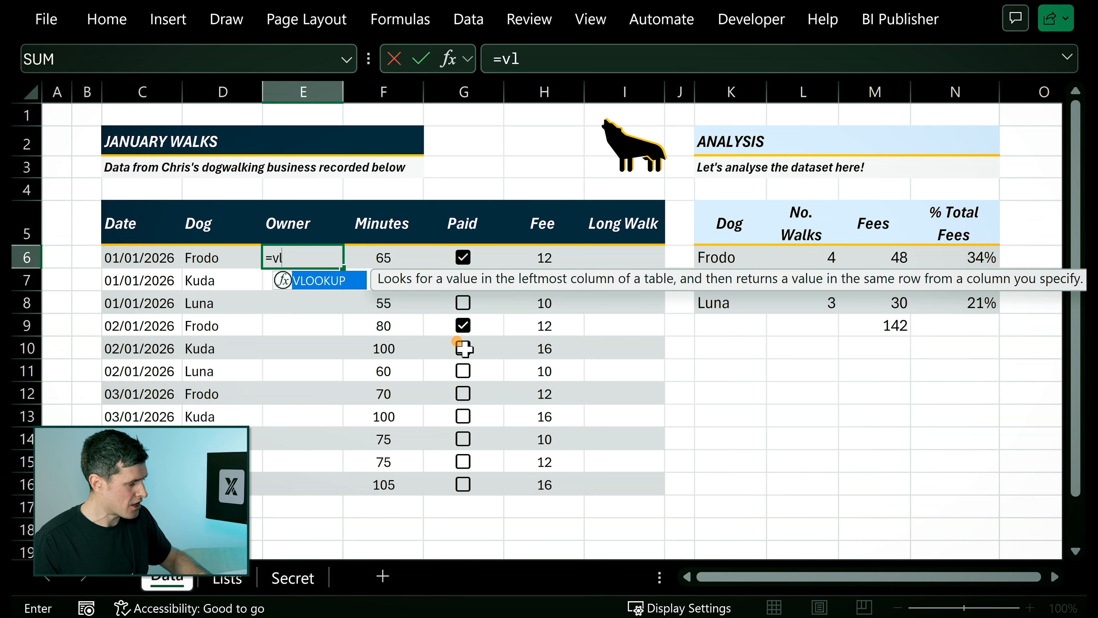
key("Tab")
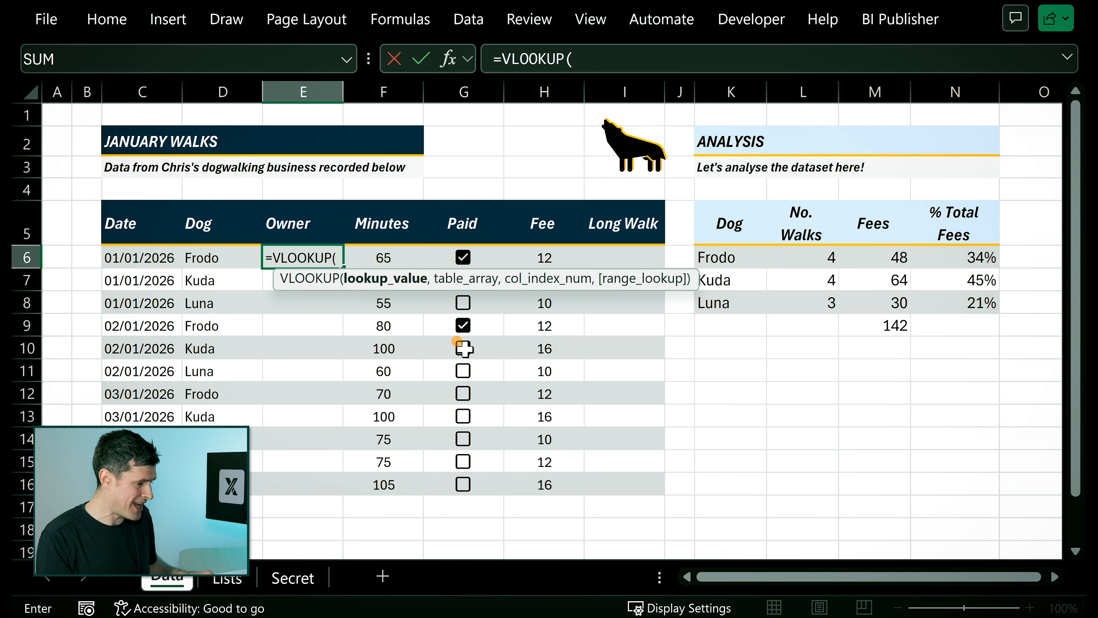
left_click(217, 259)
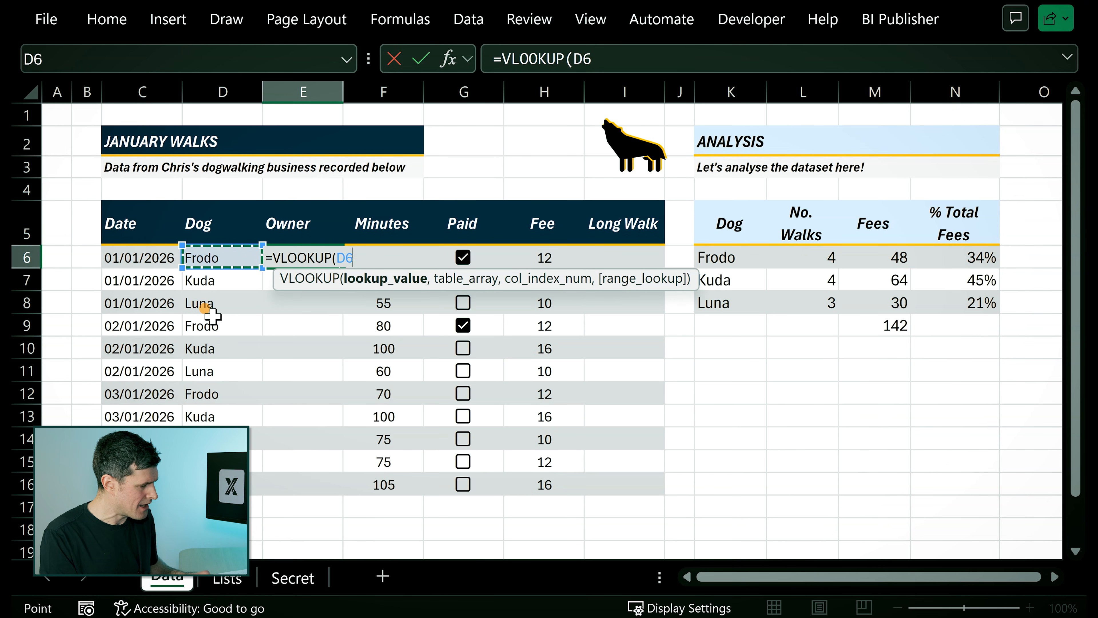
type(",")
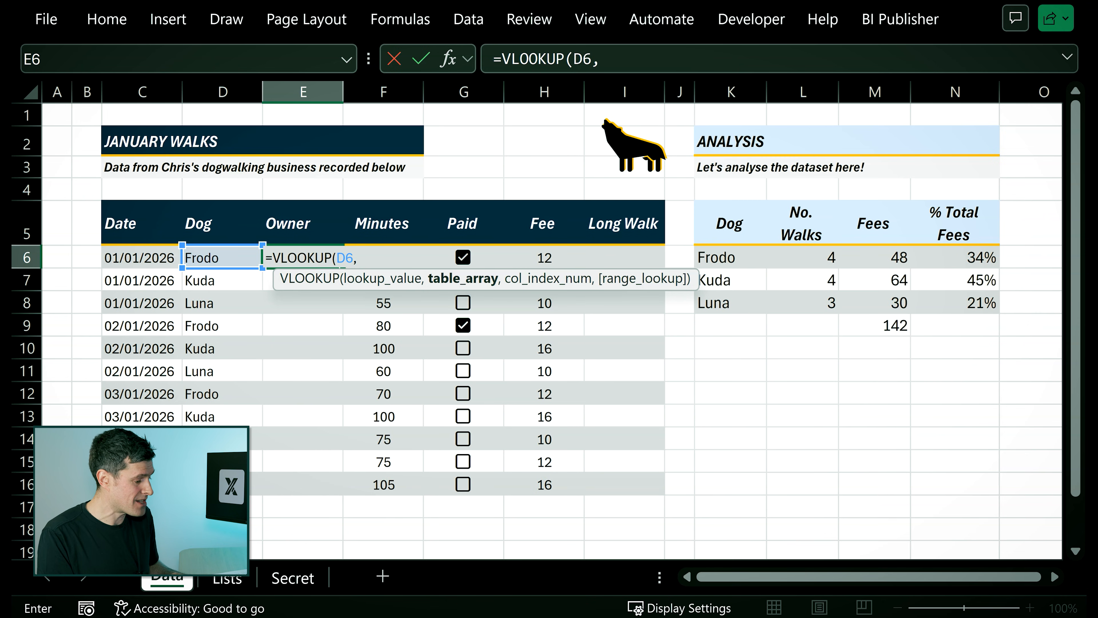
left_click(221, 579)
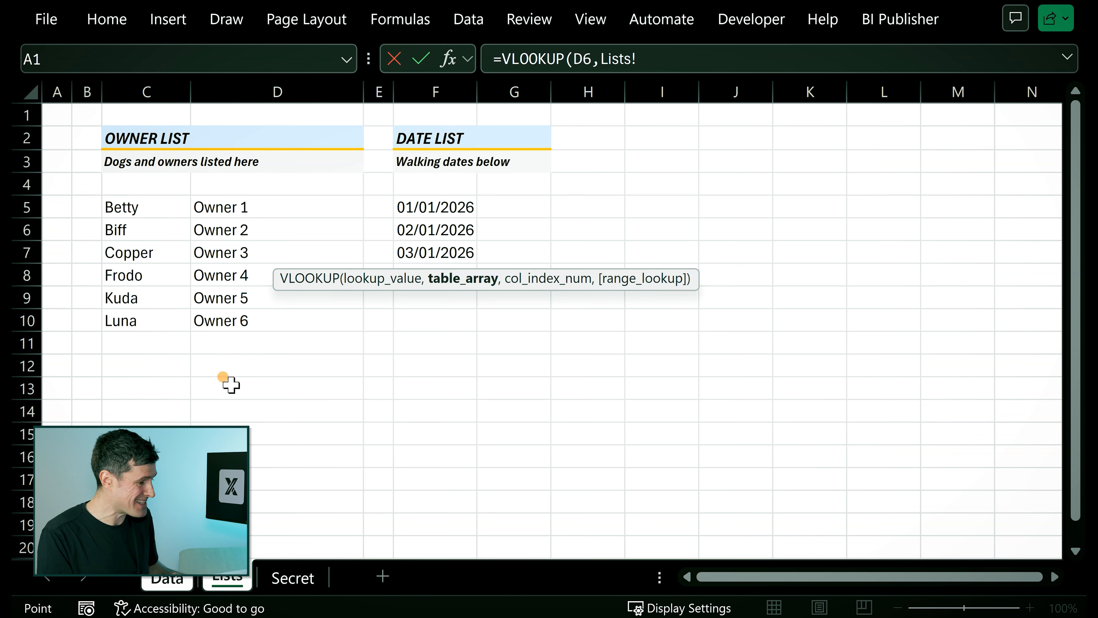
left_click(164, 206)
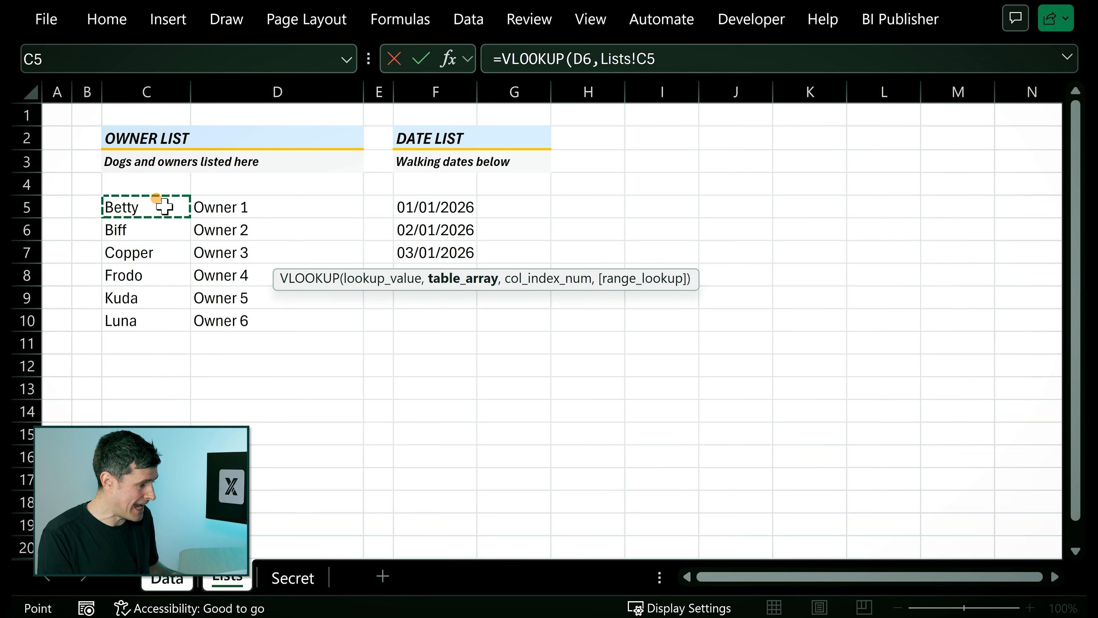
left_click_drag(237, 271, 246, 321)
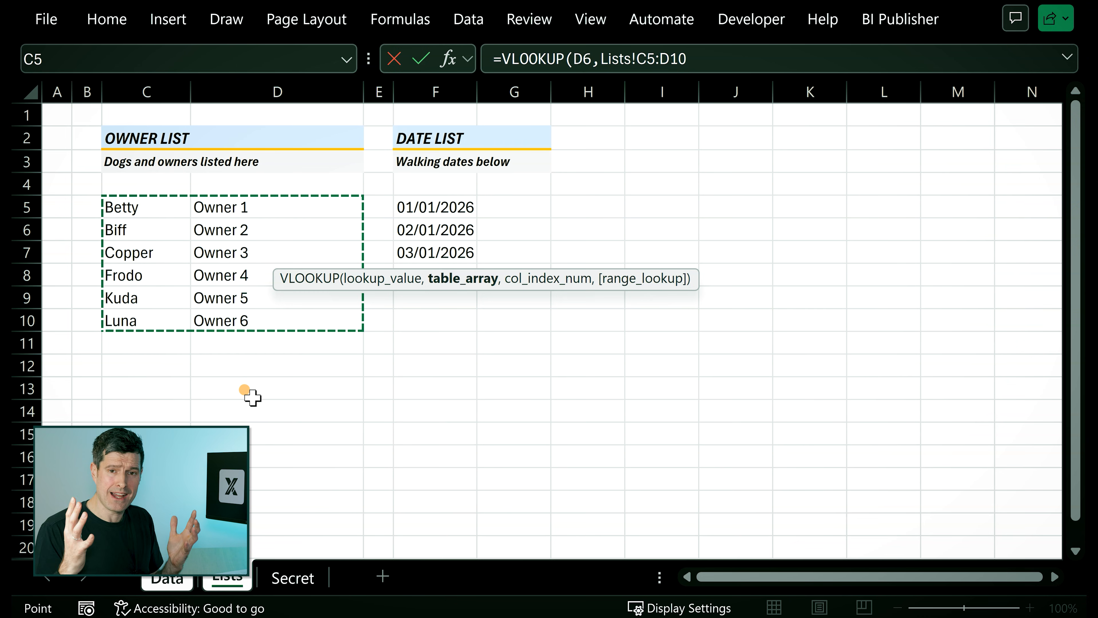
key("F4")
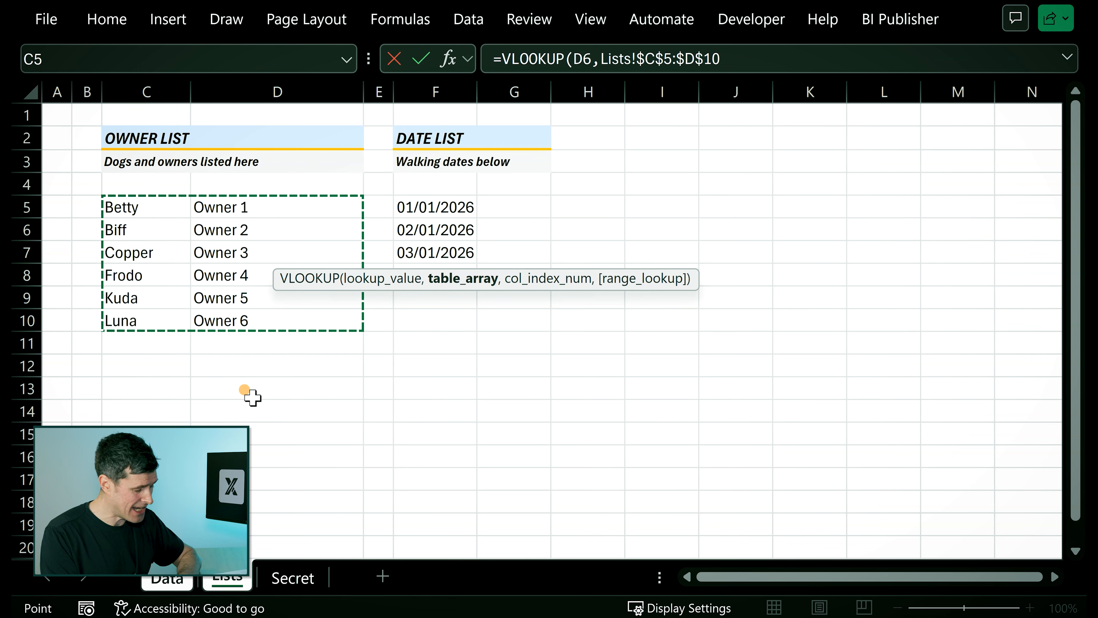
Complete the VLOOKUP with column index 2 and 0 for an exact match, and enter the formula.
type(",")
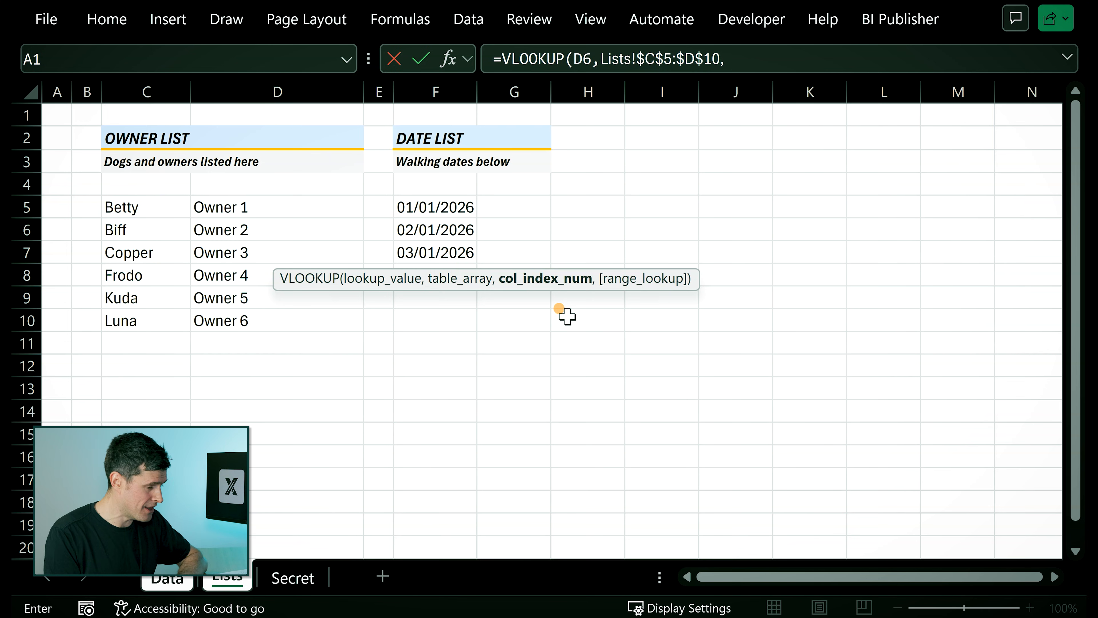
type("2")
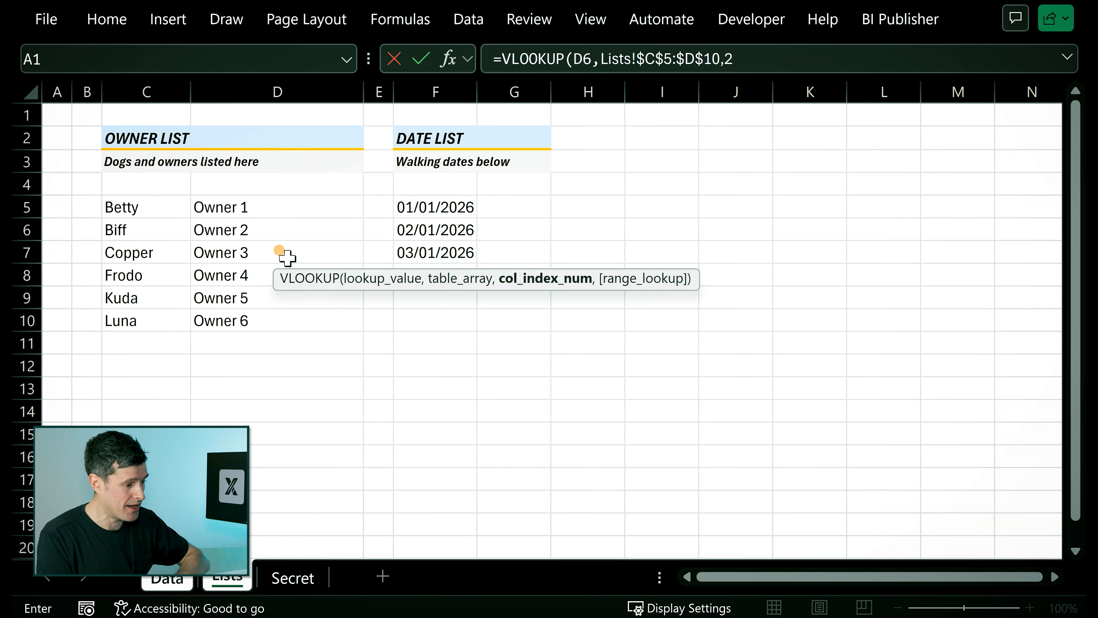
type(",")
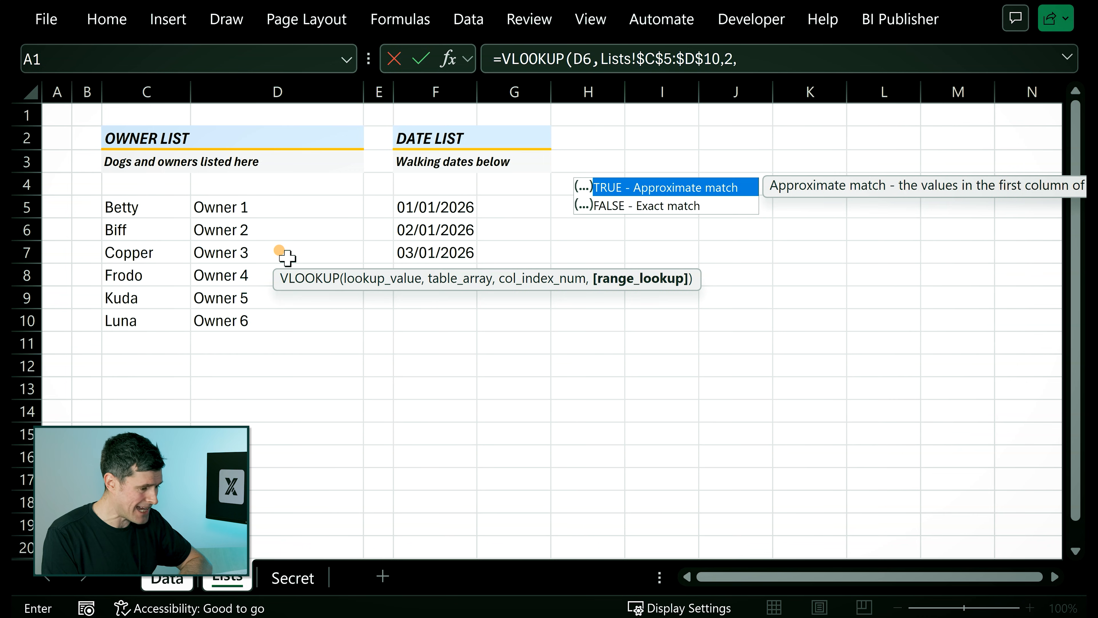
type("0")
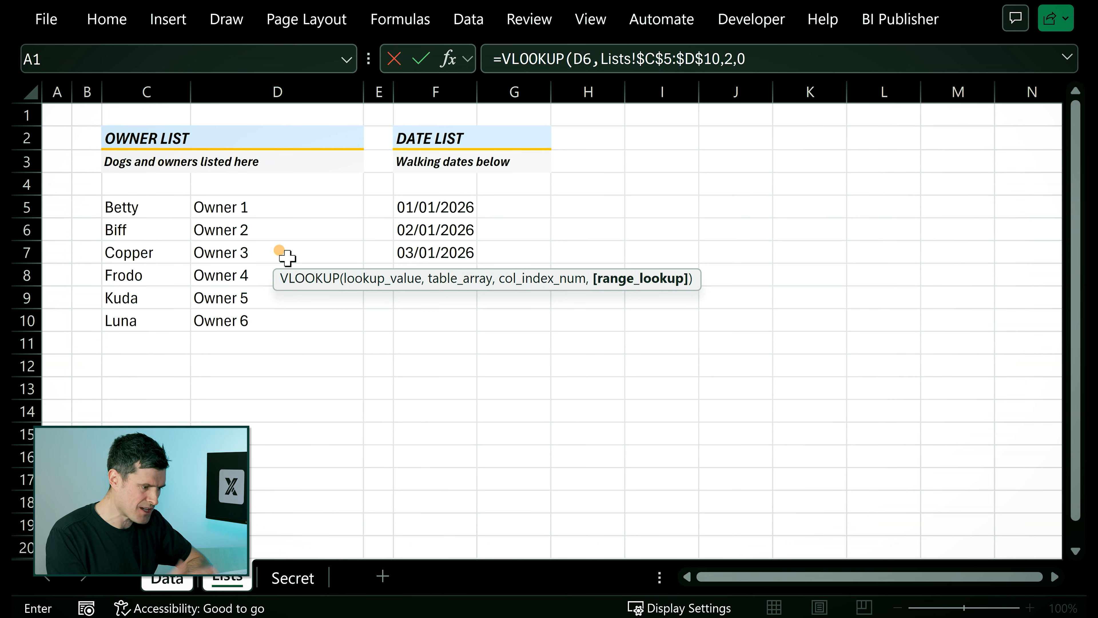
type(")")
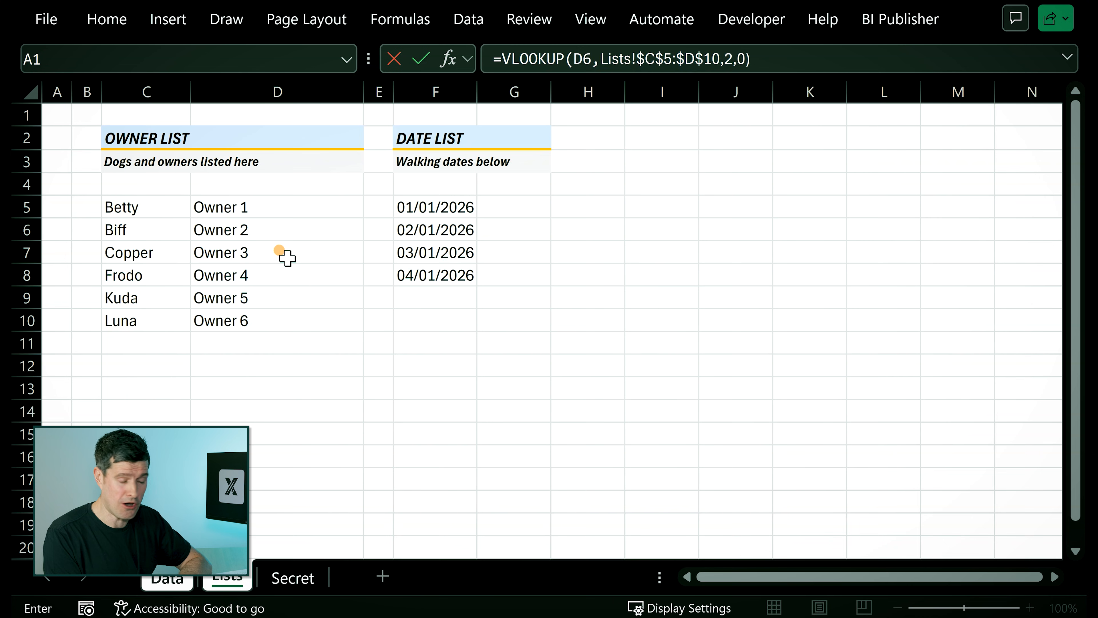
key("Return")
Check the owner returned in E6 against Frodo's entry in the owner list on the Lists sheet.
left_click(287, 259)
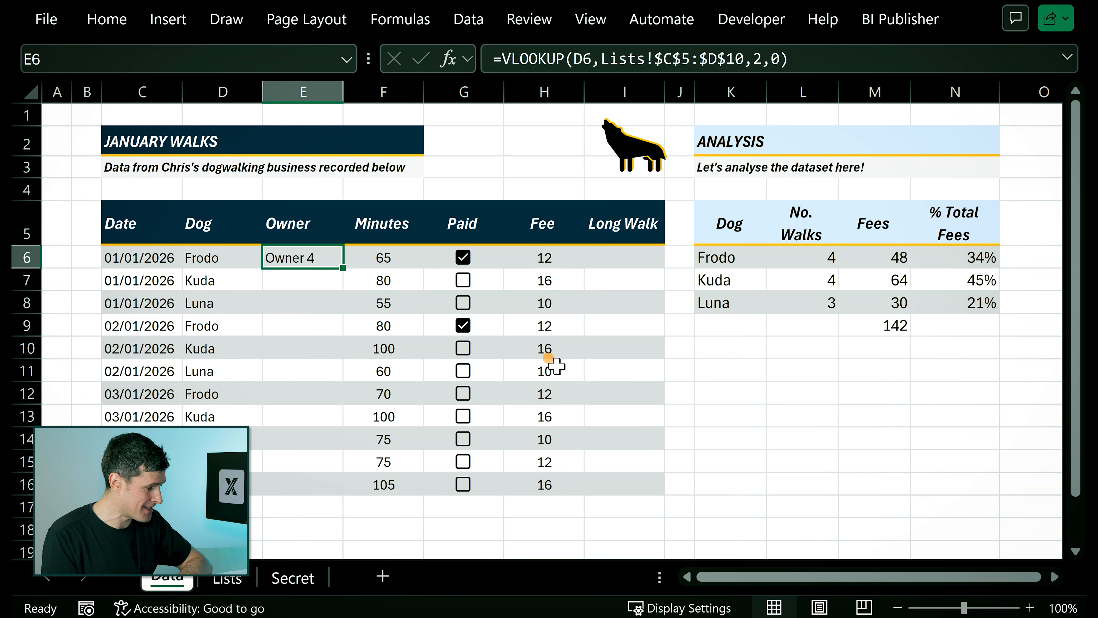
left_click(225, 580)
left_click(328, 275)
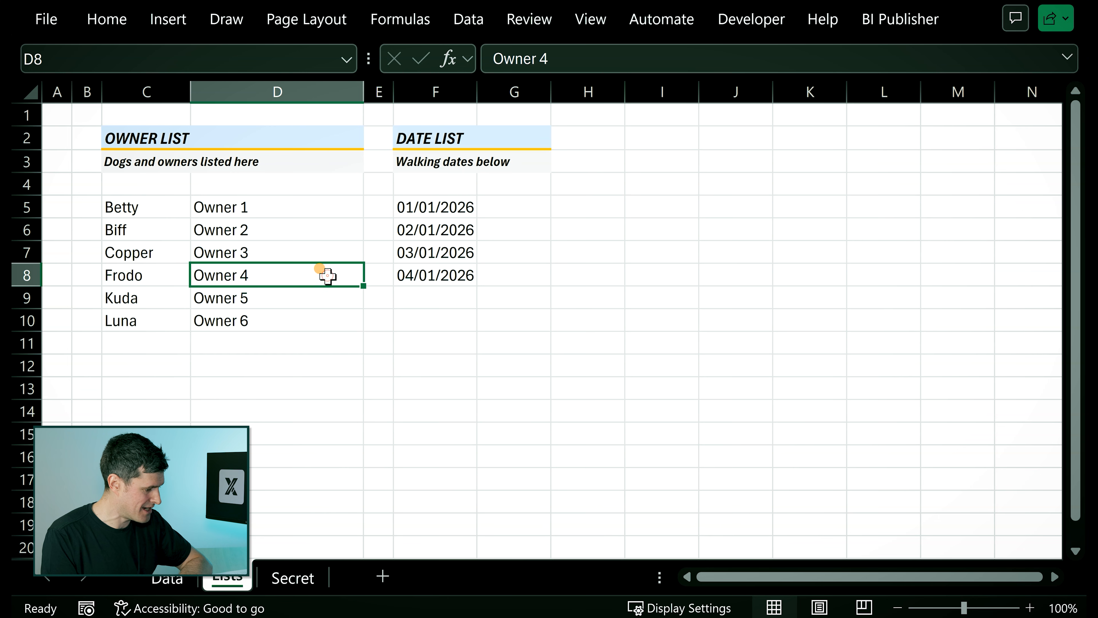
left_click(167, 578)
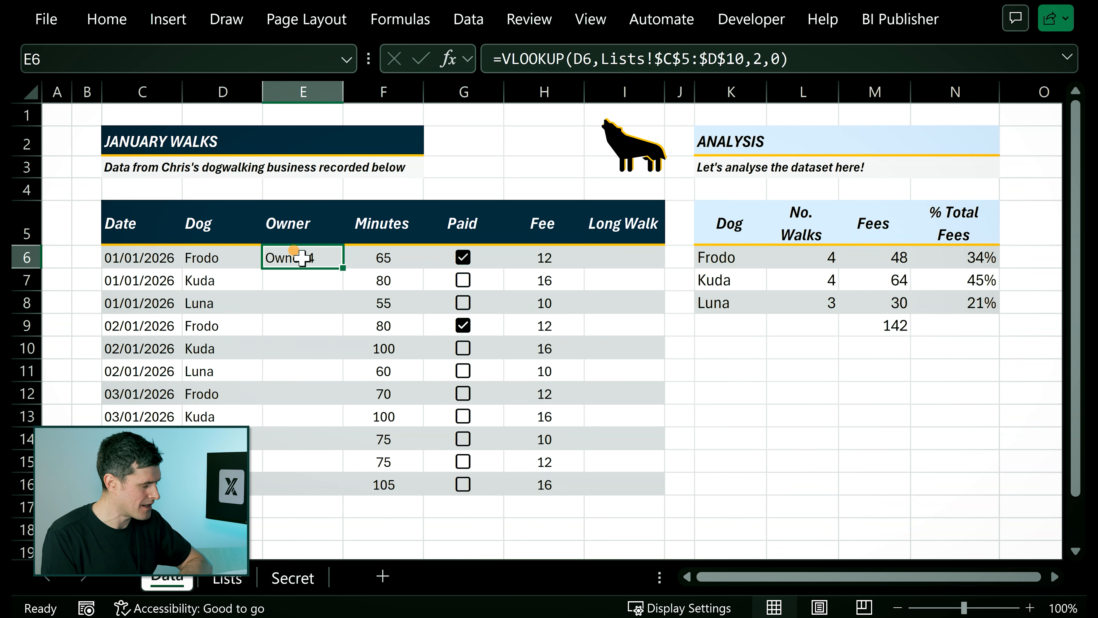
Copy the VLOOKUP from E6 and paste only its formula into E7:E16.
right_click(302, 258)
left_click(426, 125)
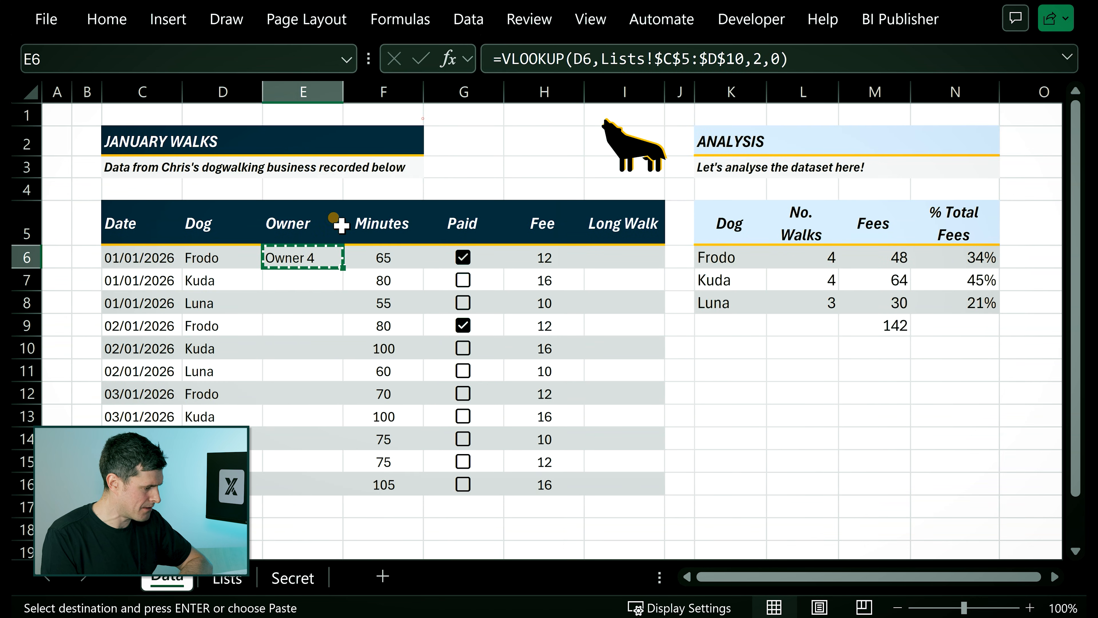
left_click_drag(299, 277, 294, 478)
right_click(301, 439)
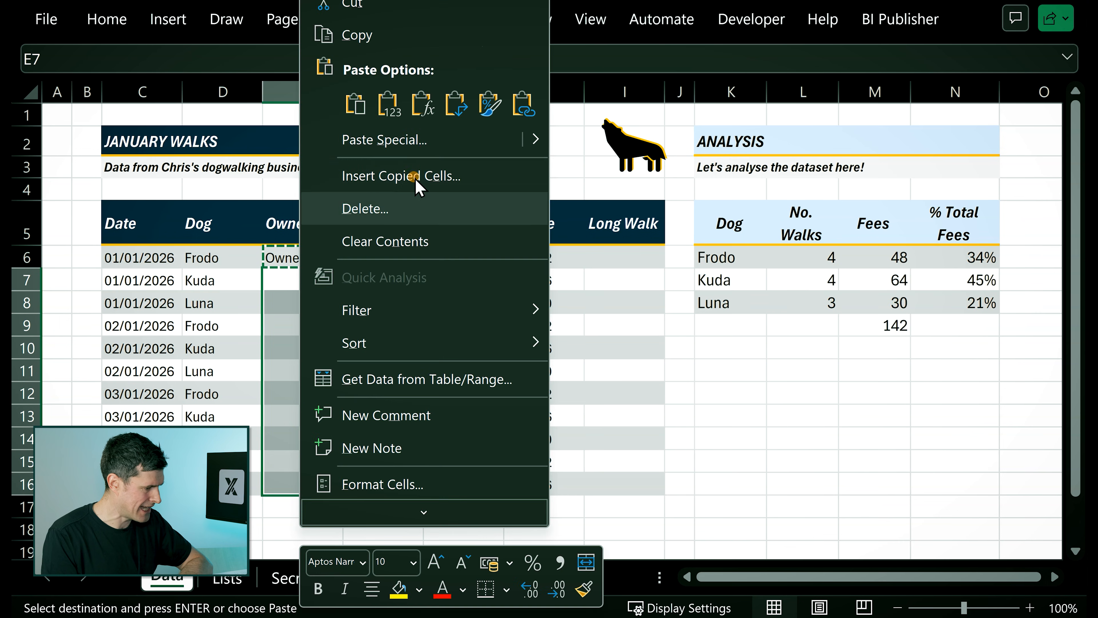
left_click(422, 105)
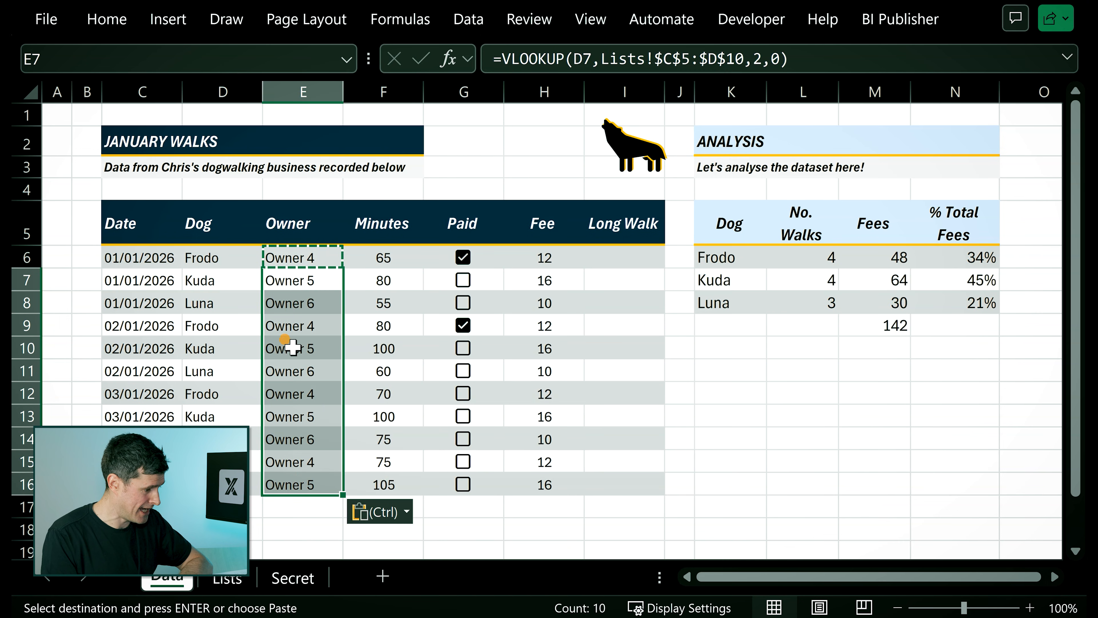
left_click(293, 346)
key("Escape")
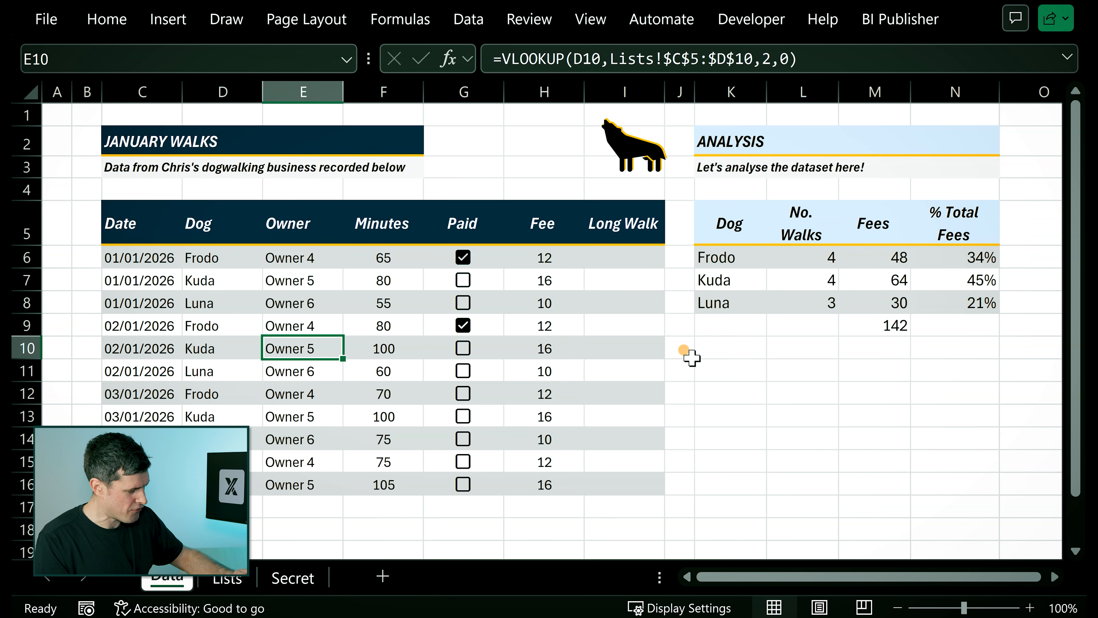
Check the cell references of the copied VLOOKUP formulas in E11 and E14, leaving them as they are.
key("Down")
key("F2")
key("Escape")
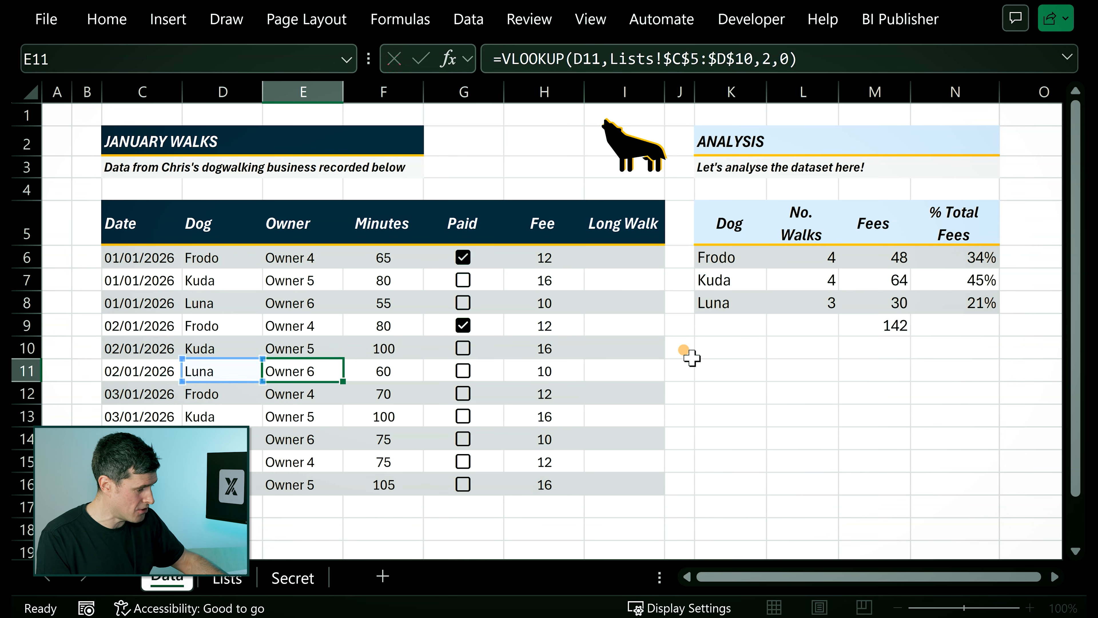
key("Down")
key("Down")
key("Down")
key("F2")
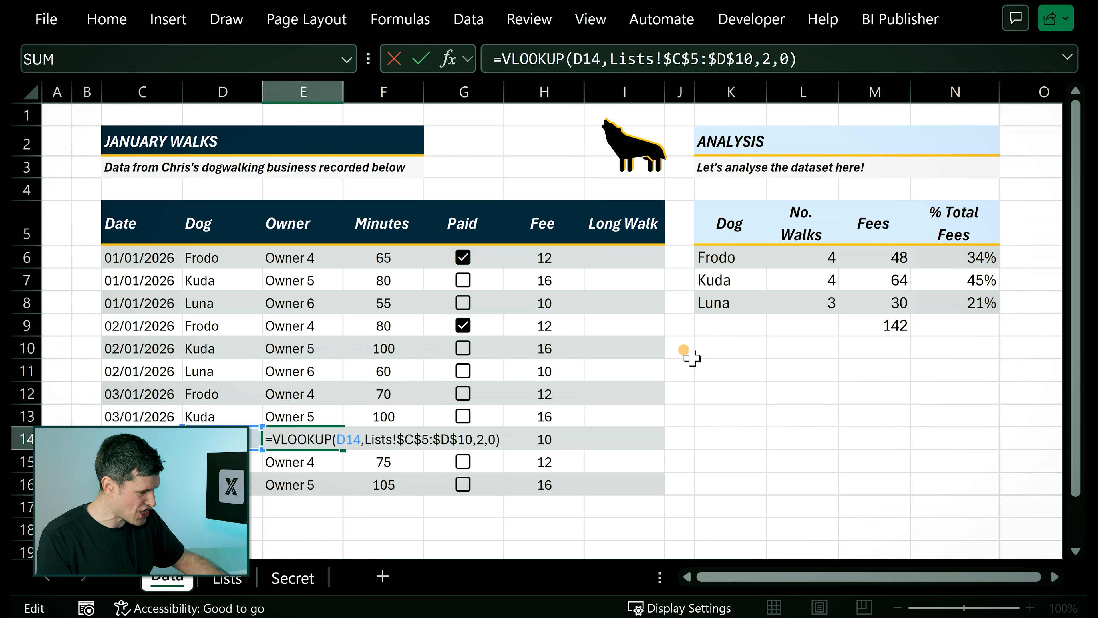
key("Escape")
key("Up")
key("Up")
key("Up")
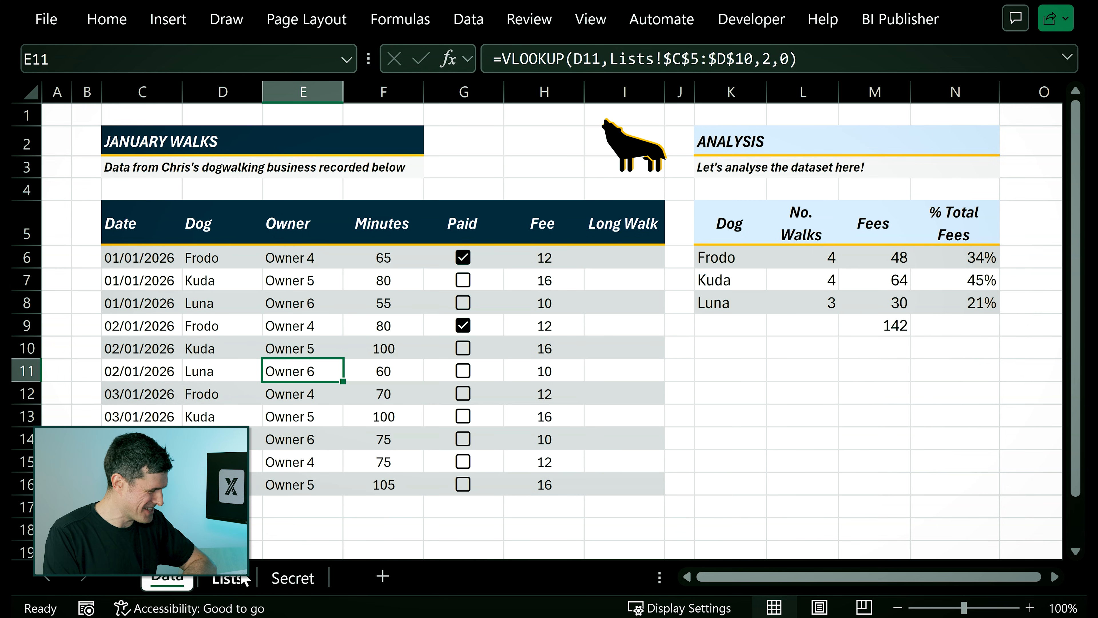
Compare the owner returned for Kuda in E13 with Kuda's entry in the owner list on the Lists sheet.
left_click(228, 578)
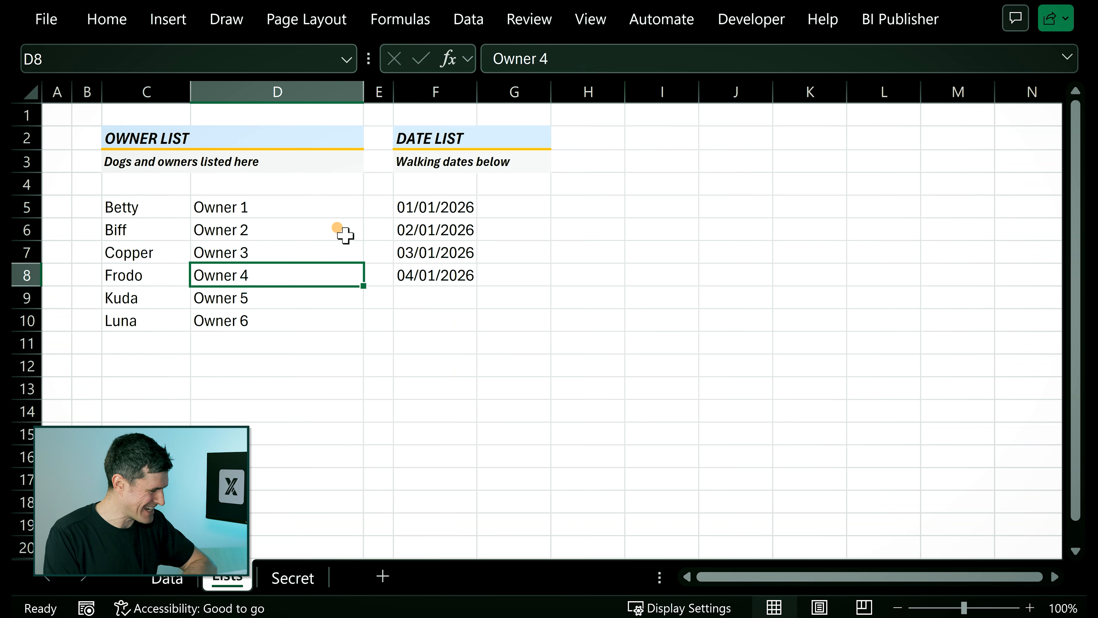
left_click(167, 578)
left_click(277, 414)
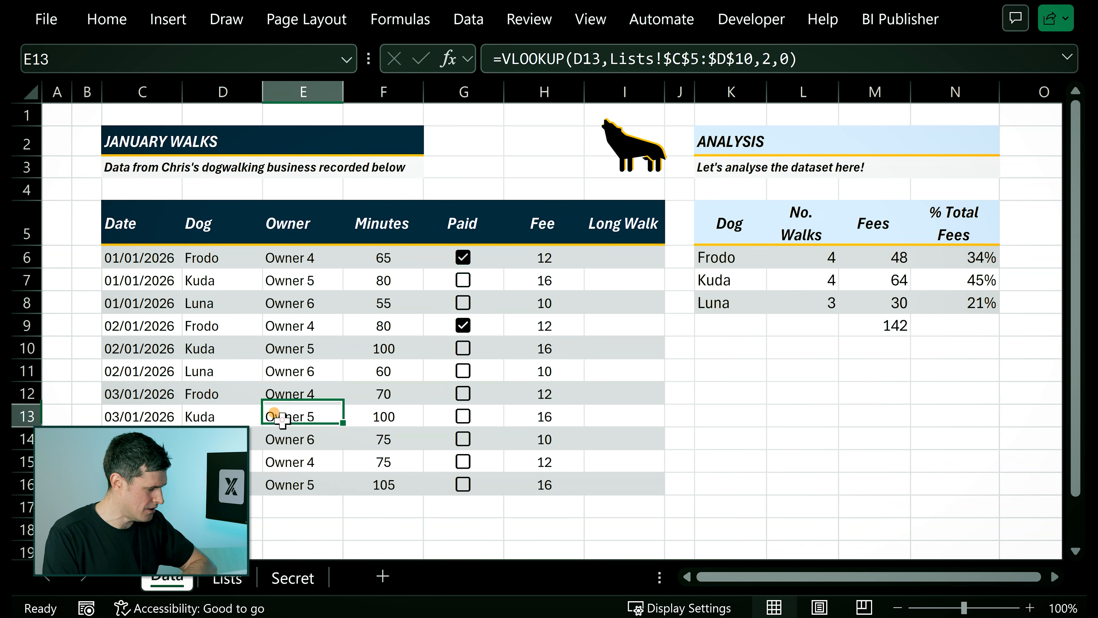
left_click(228, 578)
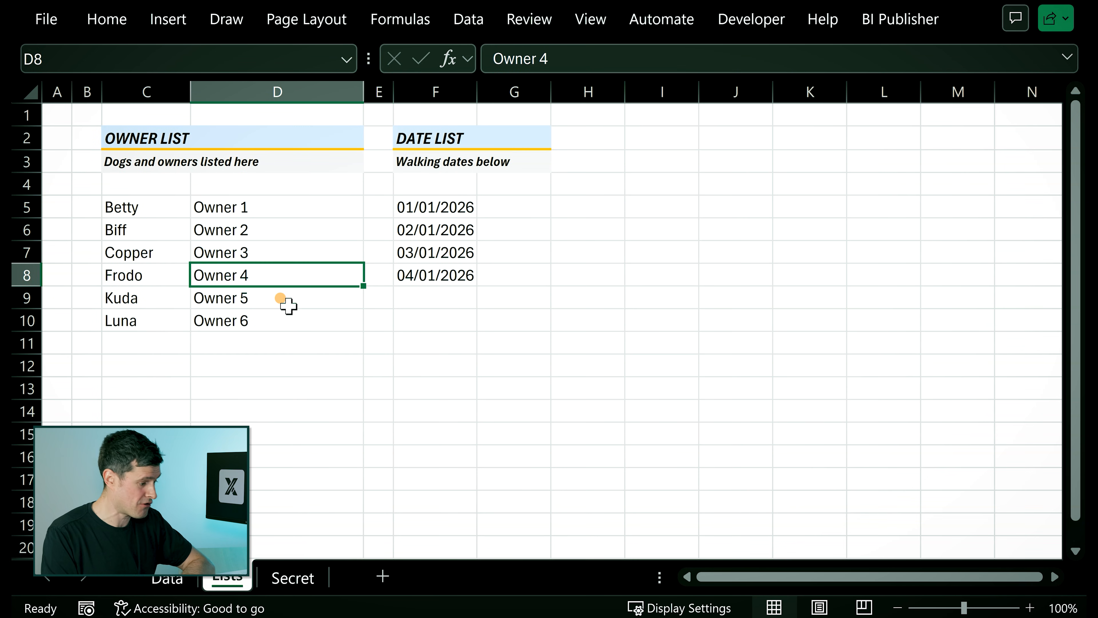
left_click(280, 298)
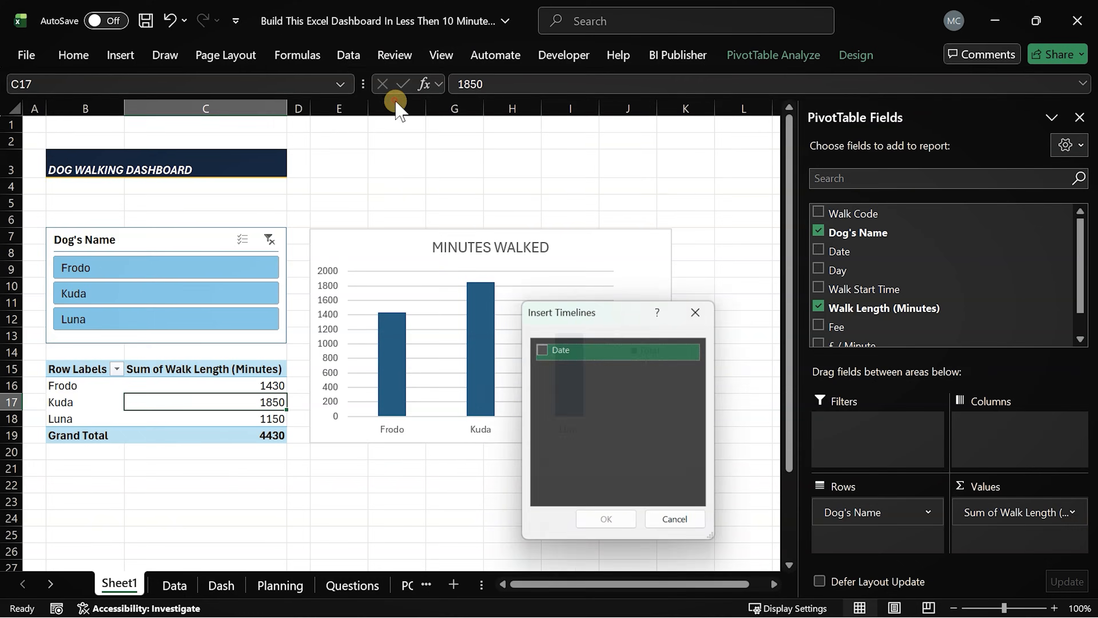
left_click(539, 348)
left_click(608, 526)
left_click_drag(577, 351, 547, 156)
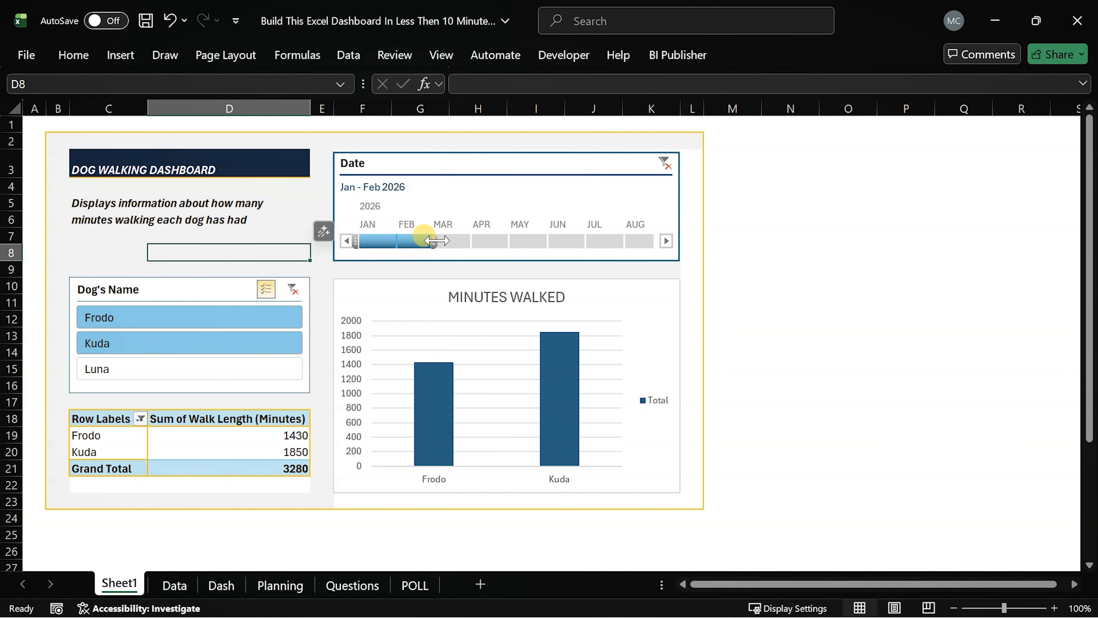
left_click(283, 367)
left_click(382, 240)
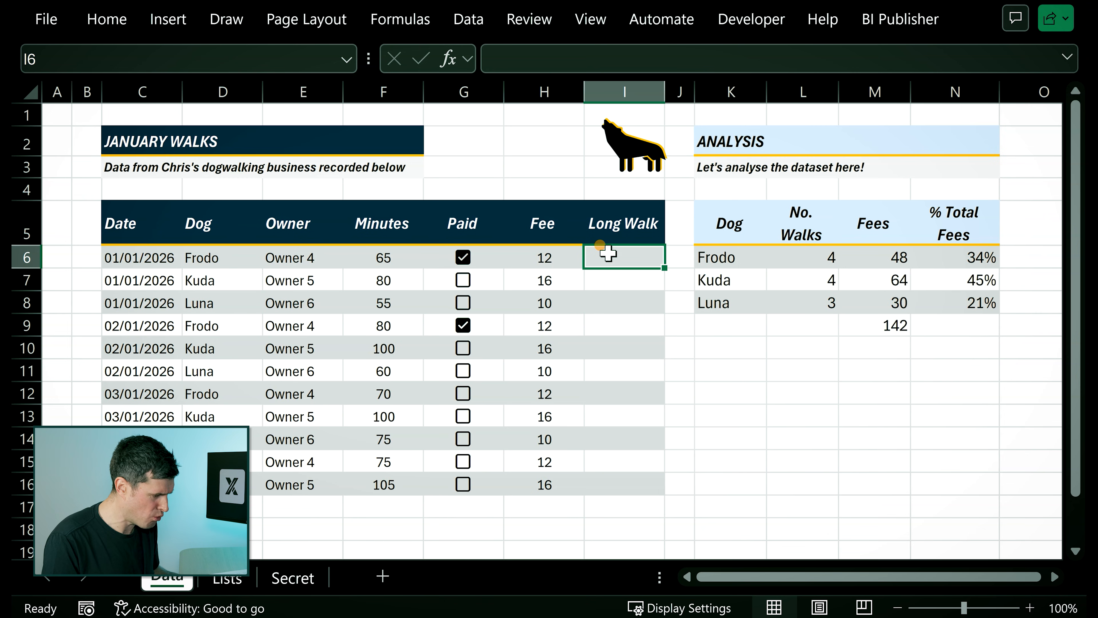
Start an IF formula in I6 that tests whether the minutes in F6 are greater than 72.
left_click(379, 255)
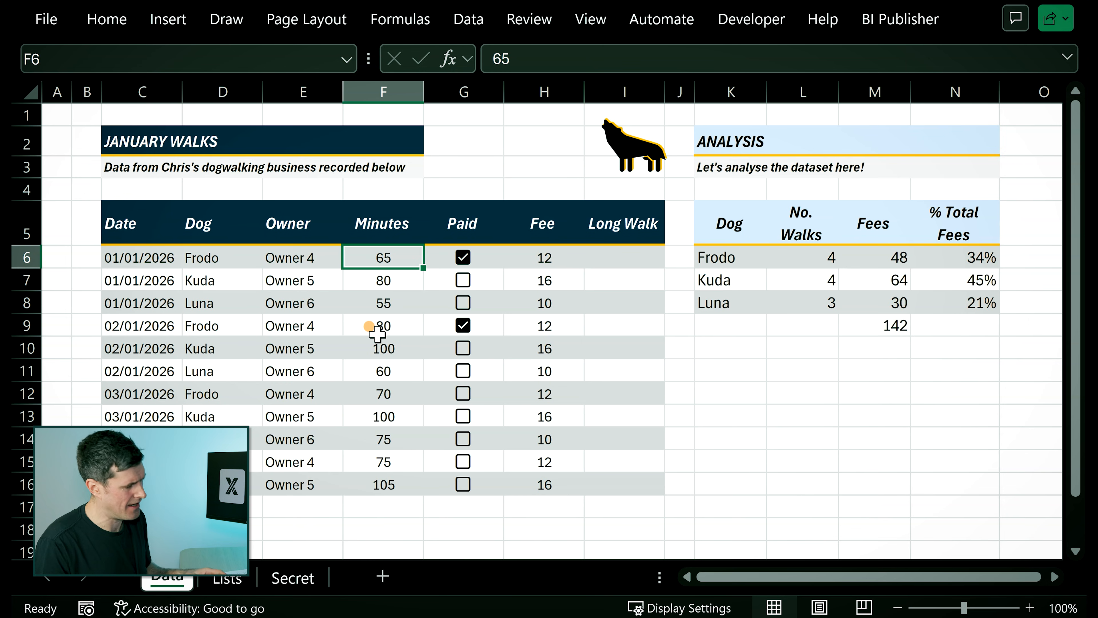
key("Right")
key("Right")
key("Right")
key("F2")
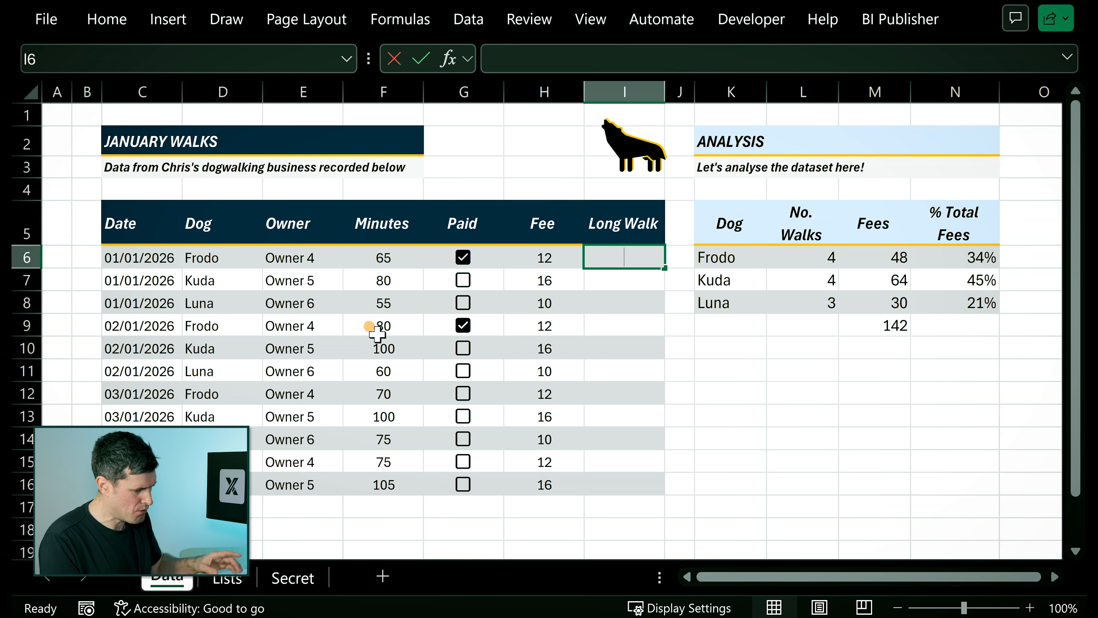
type("=if")
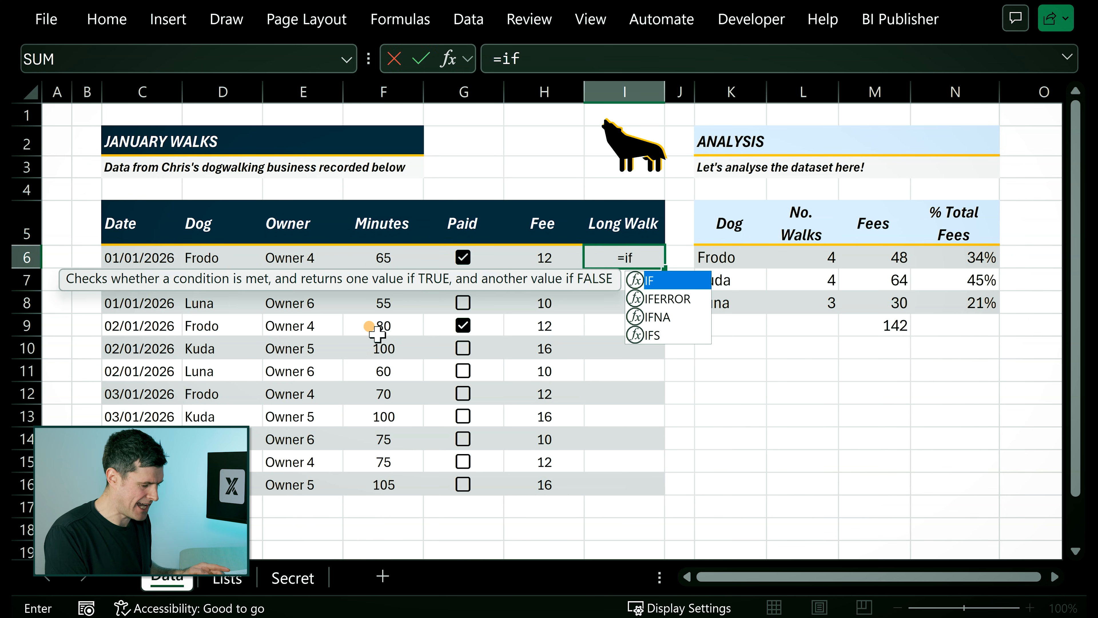
type("(")
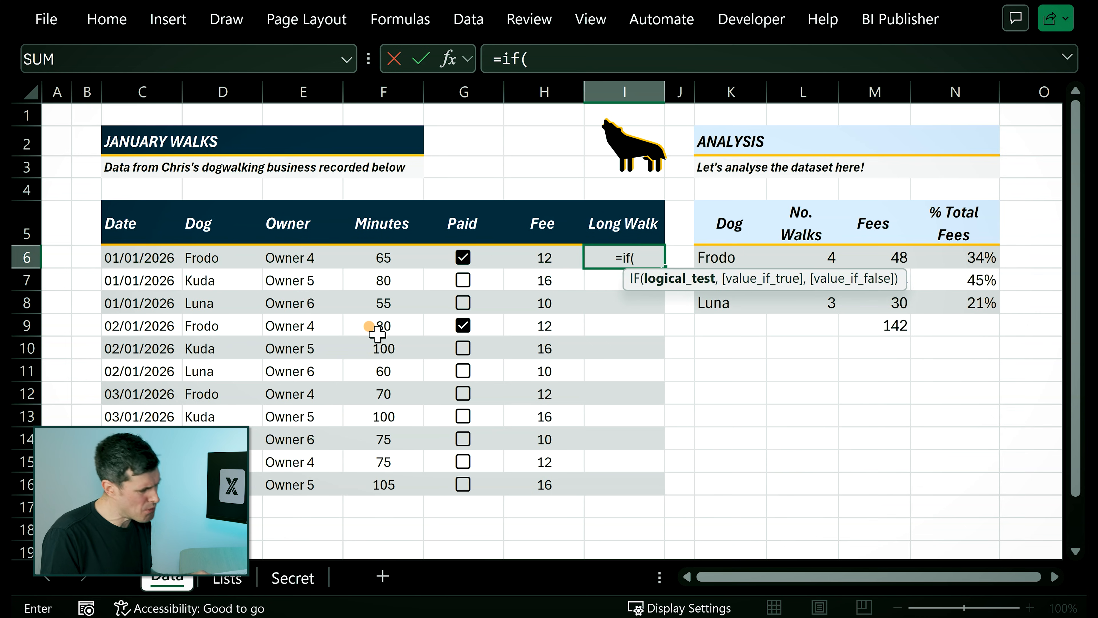
left_click(374, 258)
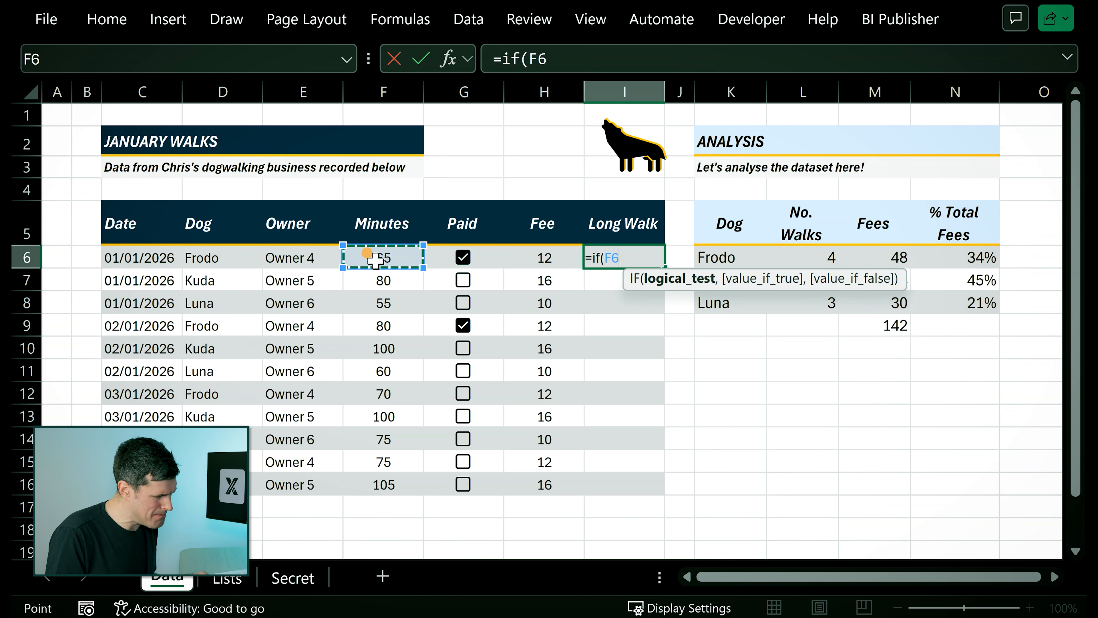
left_click(616, 58)
type(">72")
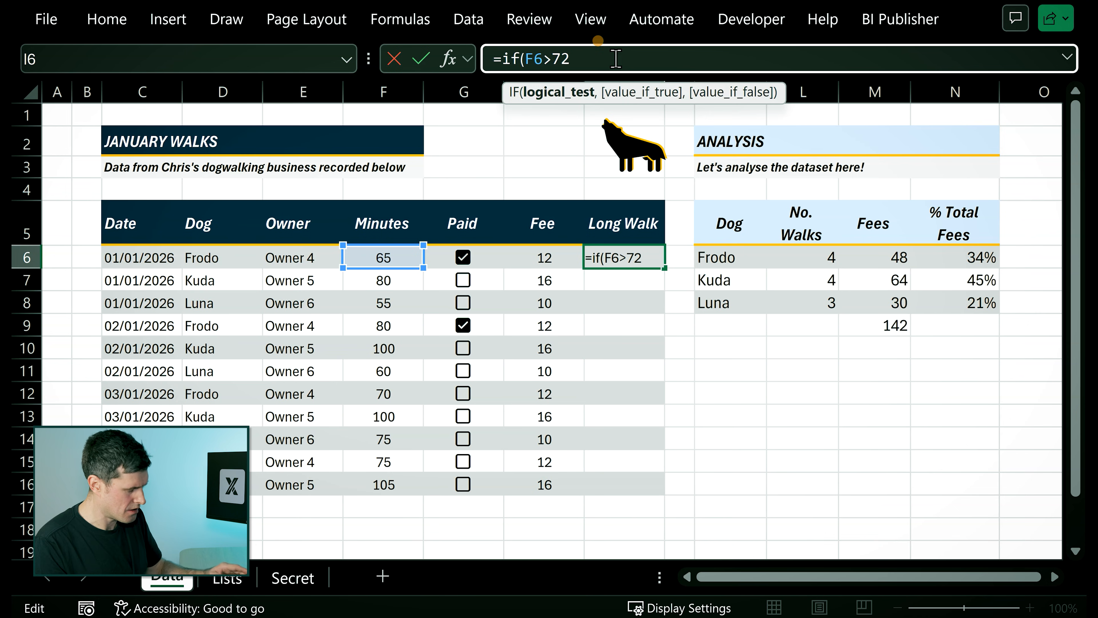
type(",\"LO")
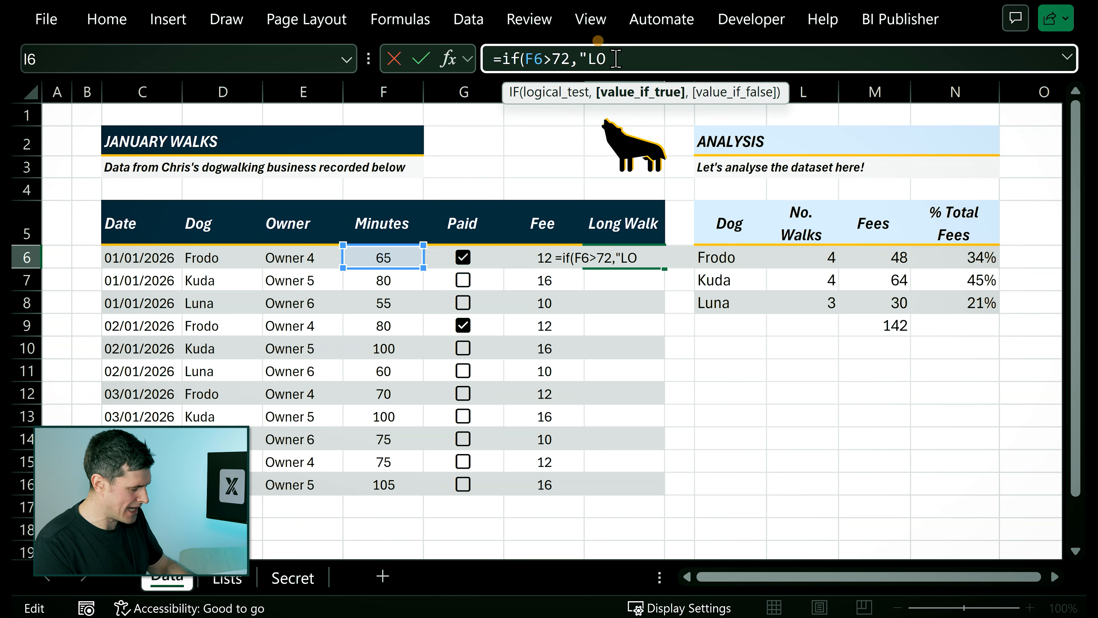
type("NG\"")
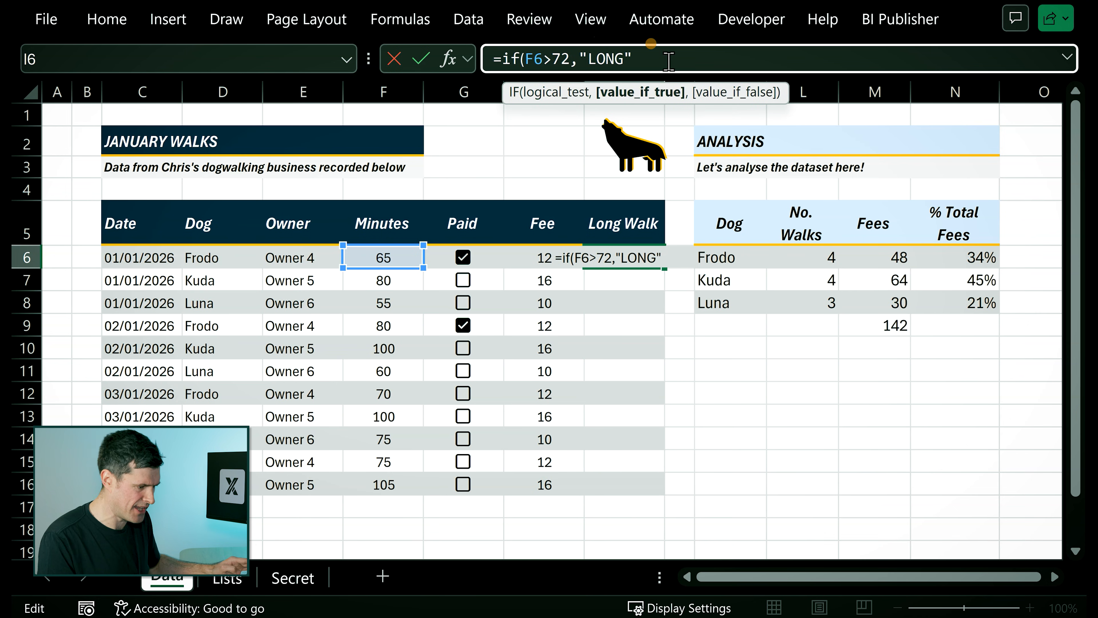
type(",")
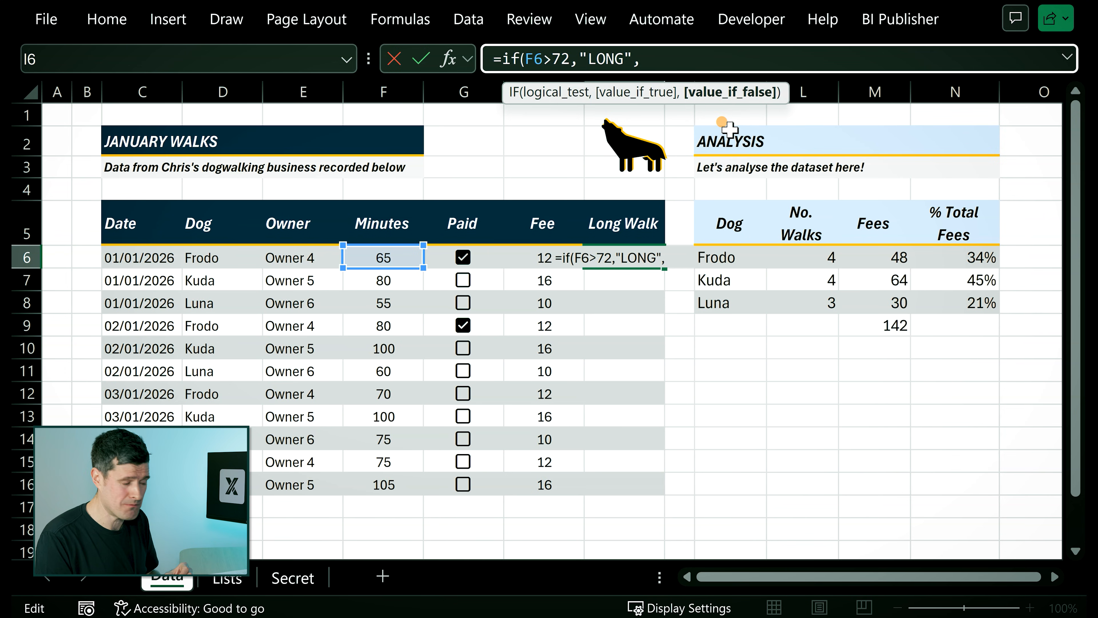
Complete the IF formula in I6 to return "LONG" when the test is true and "SHORT" when false.
type("\"")
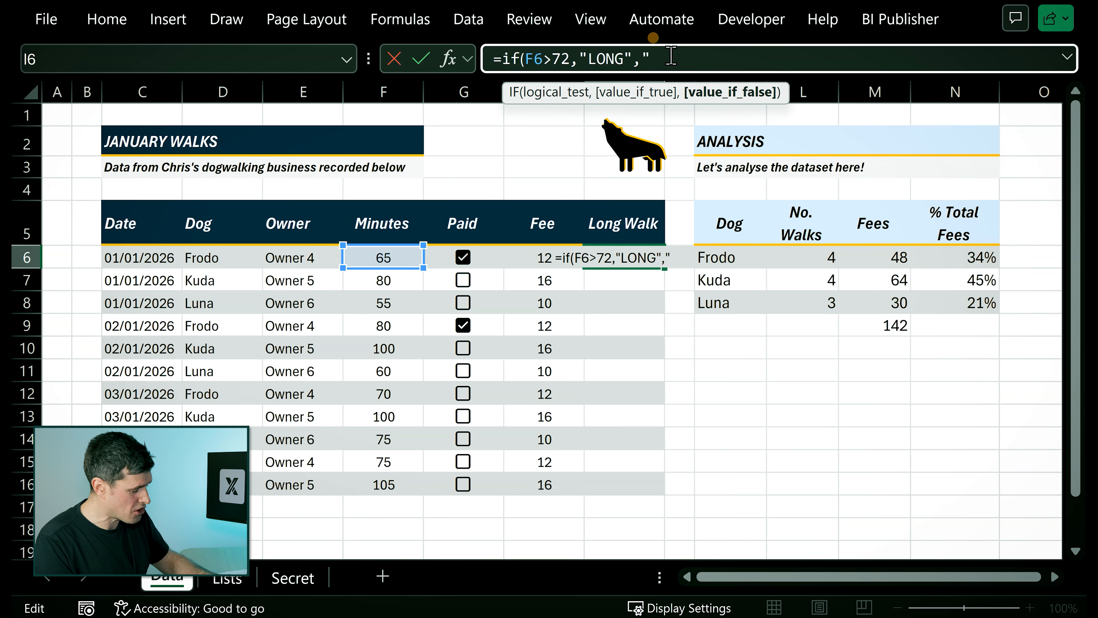
type("SHORT\"")
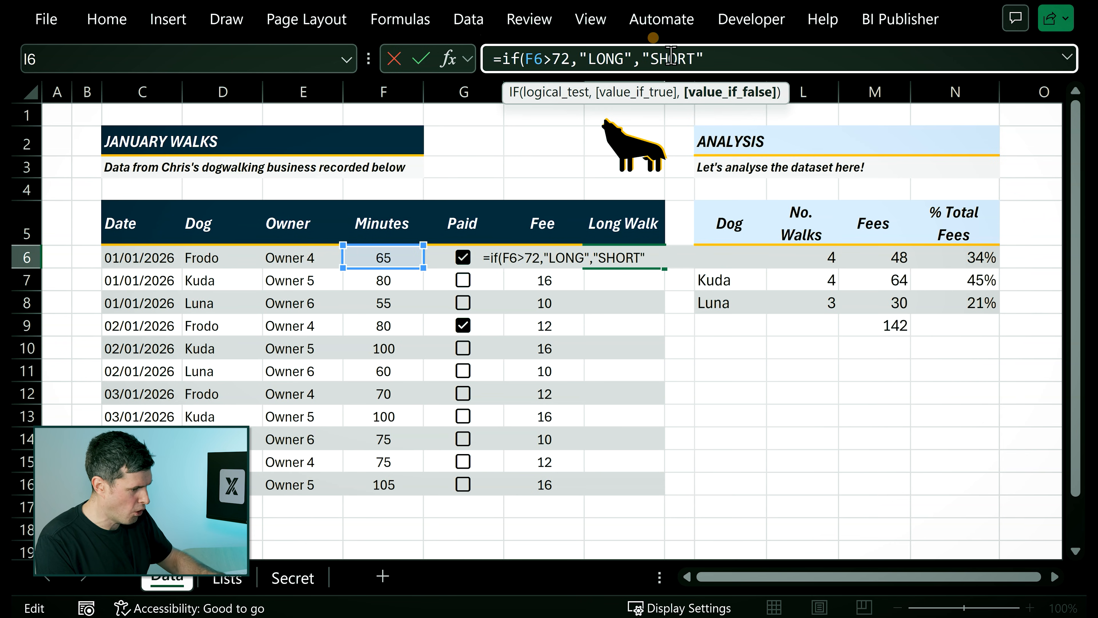
type(")")
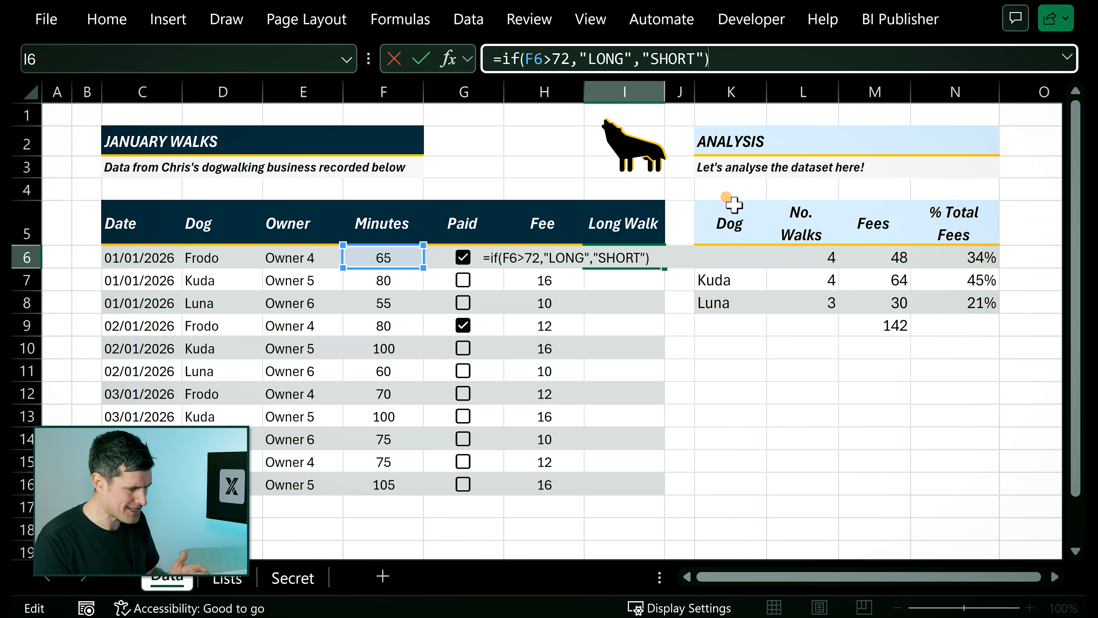
key("Return")
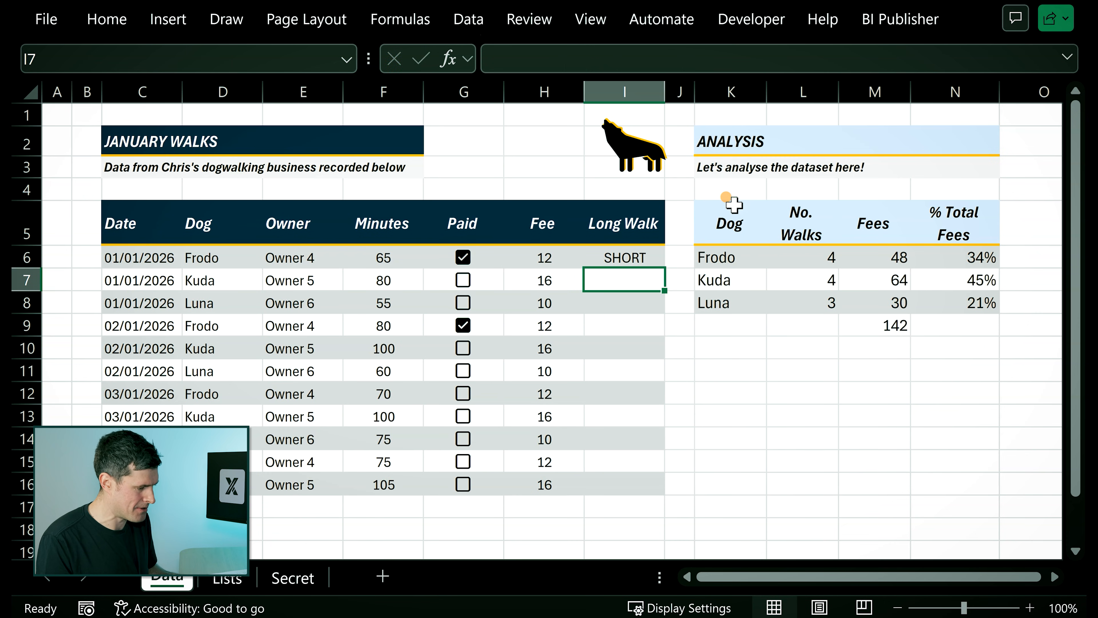
Compare the result of the IF formula in I6 with the walk minutes in F6.
key("Up")
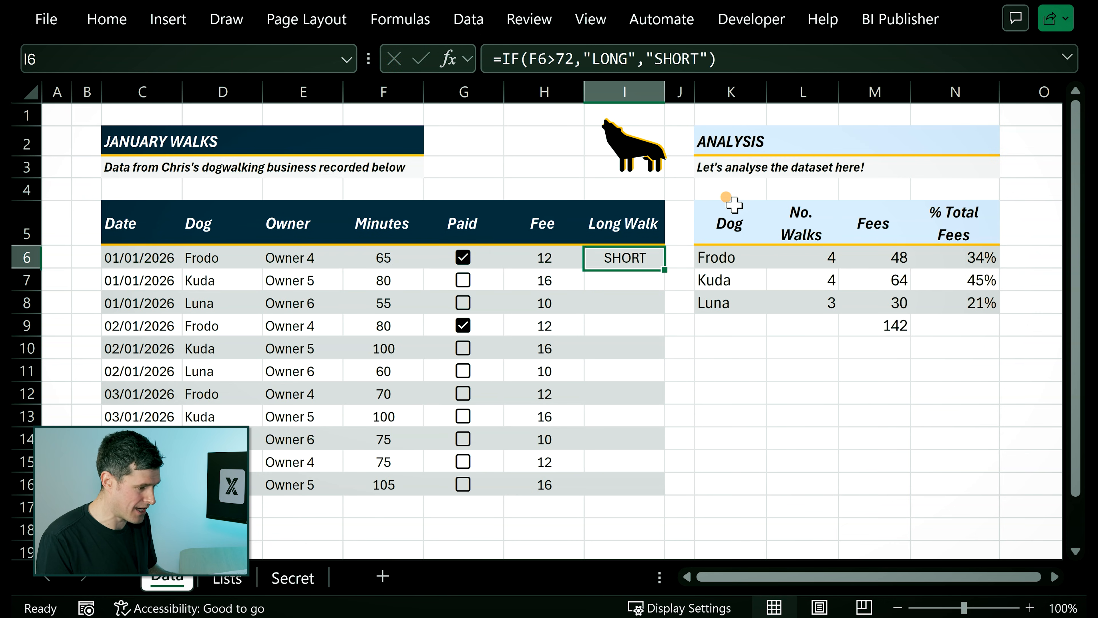
left_click(371, 258)
key("Right")
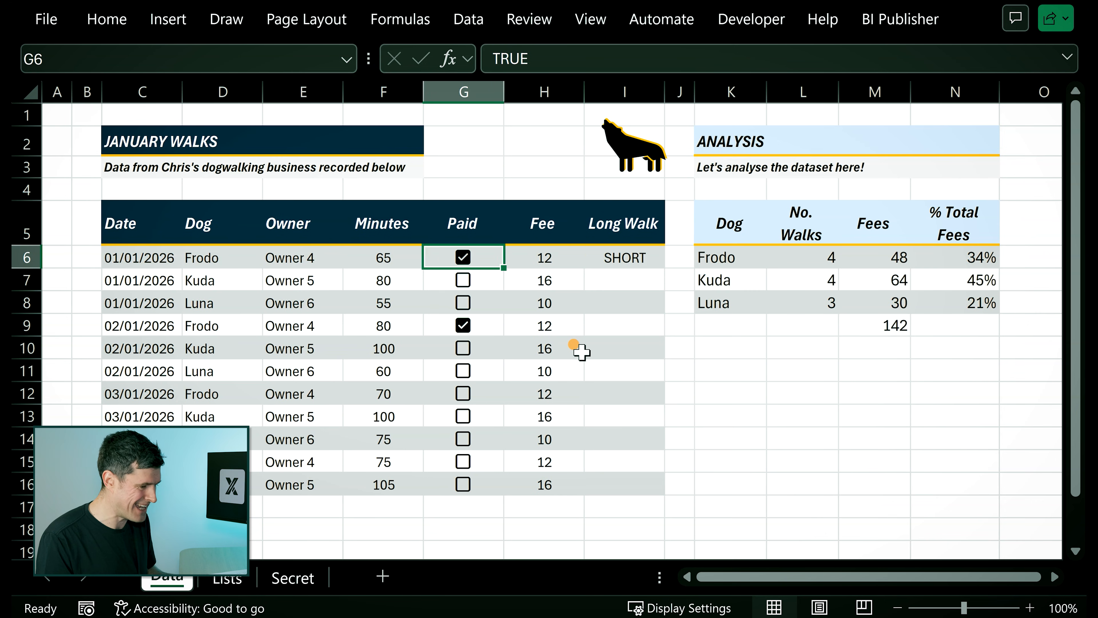
Copy the IF formula from I6 and paste only the formula into I7:I16.
key("Right")
key("Right")
key("ctrl+c")
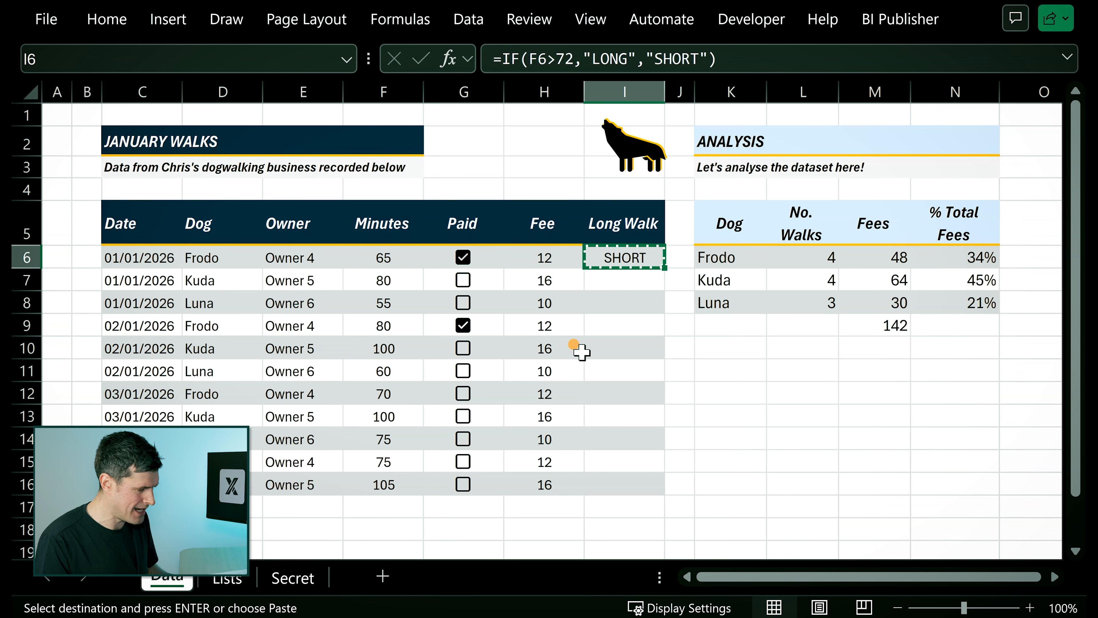
key("Down")
key("shift+Down")
key("shift+Down")
key("shift+Down")
key("shift+Down")
key("shift+Down")
key("shift+Down")
key("shift+Down")
key("shift+Down")
key("shift+Down")
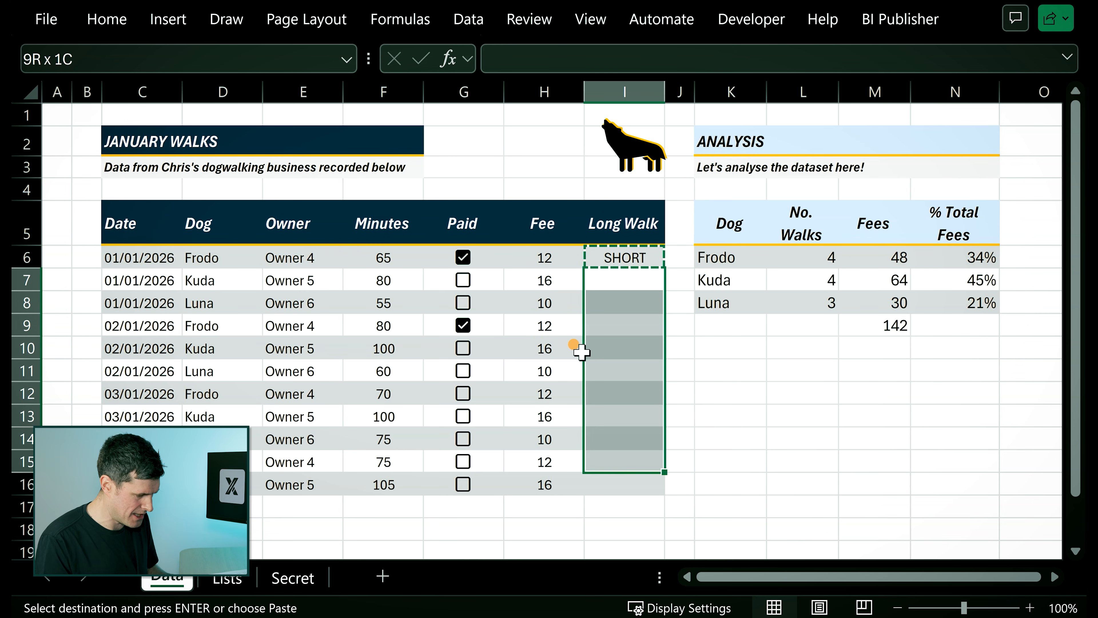
key("ctrl+alt+v")
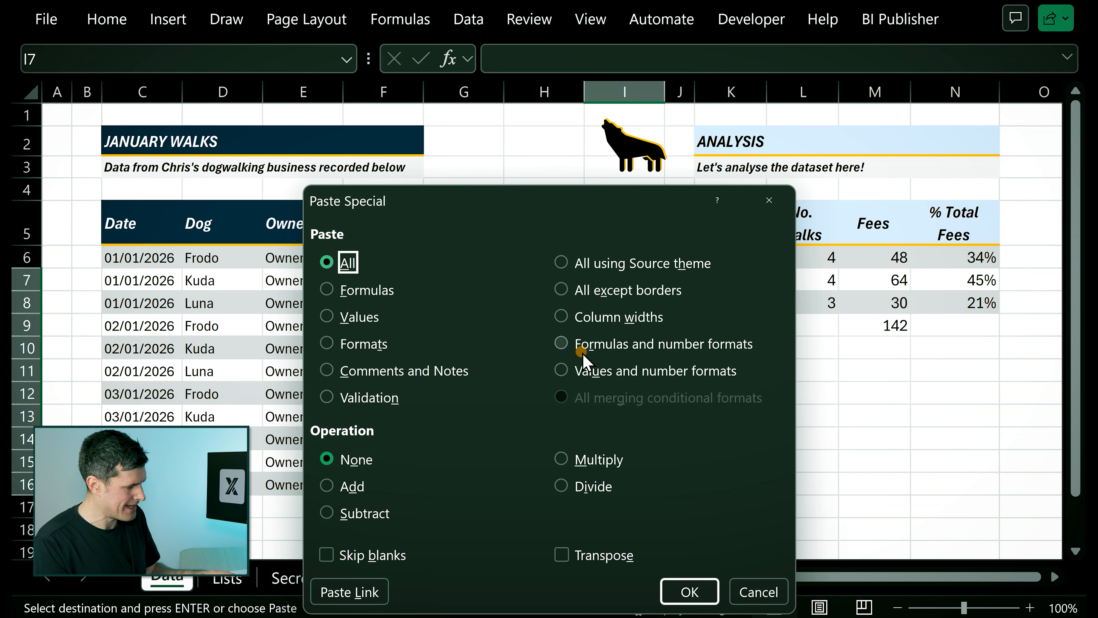
key("f")
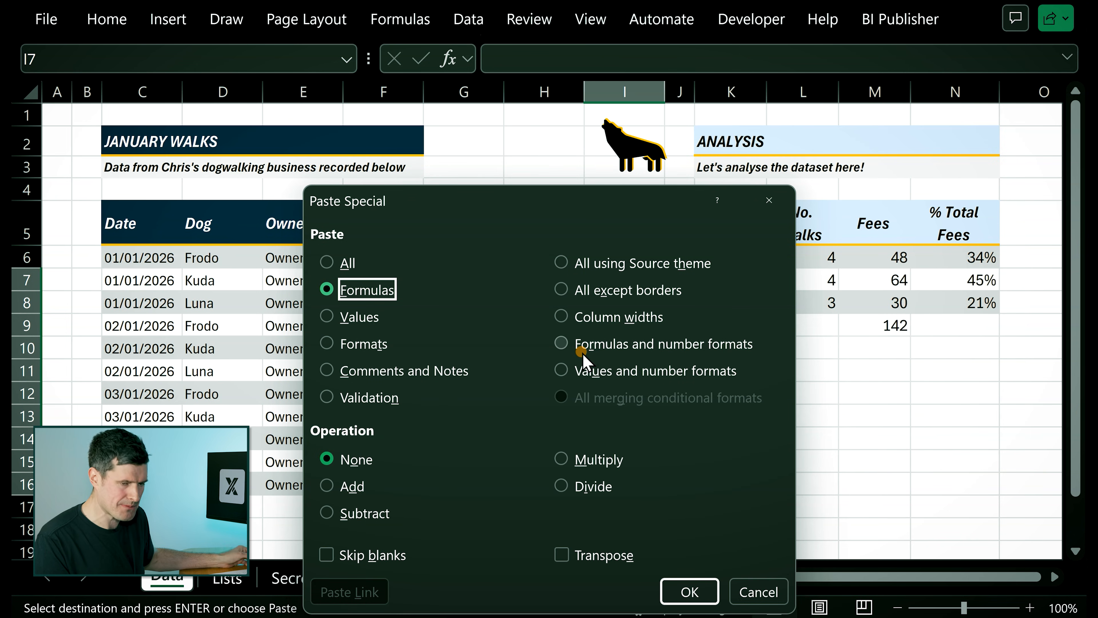
key("Return")
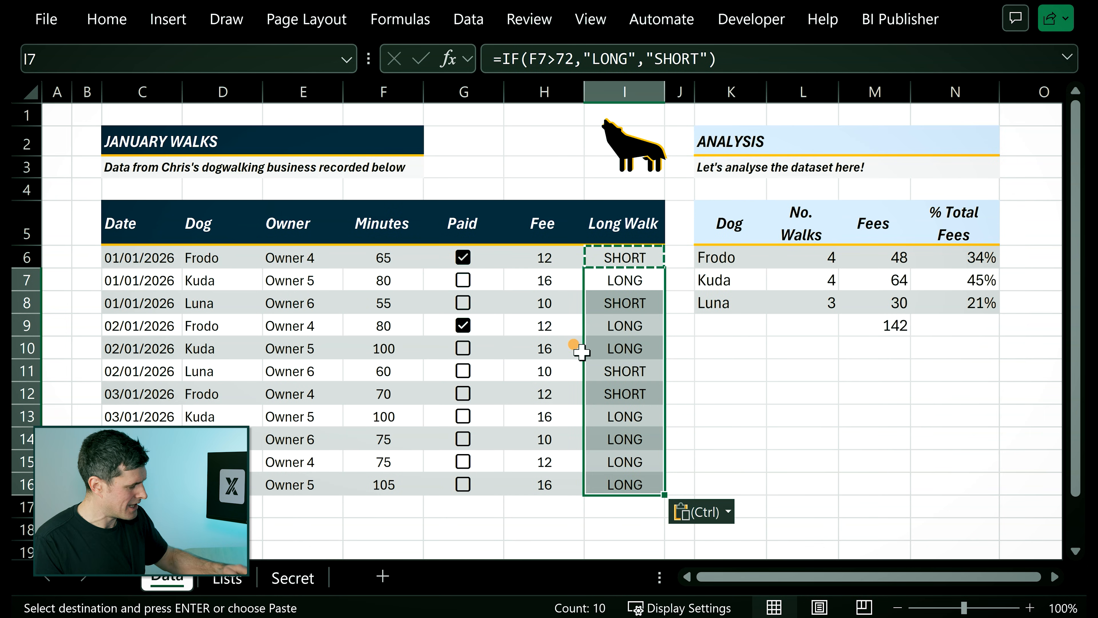
key("Escape")
Check the cell references of the copied IF formulas in I7 and I12, leaving them as they are.
key("Left")
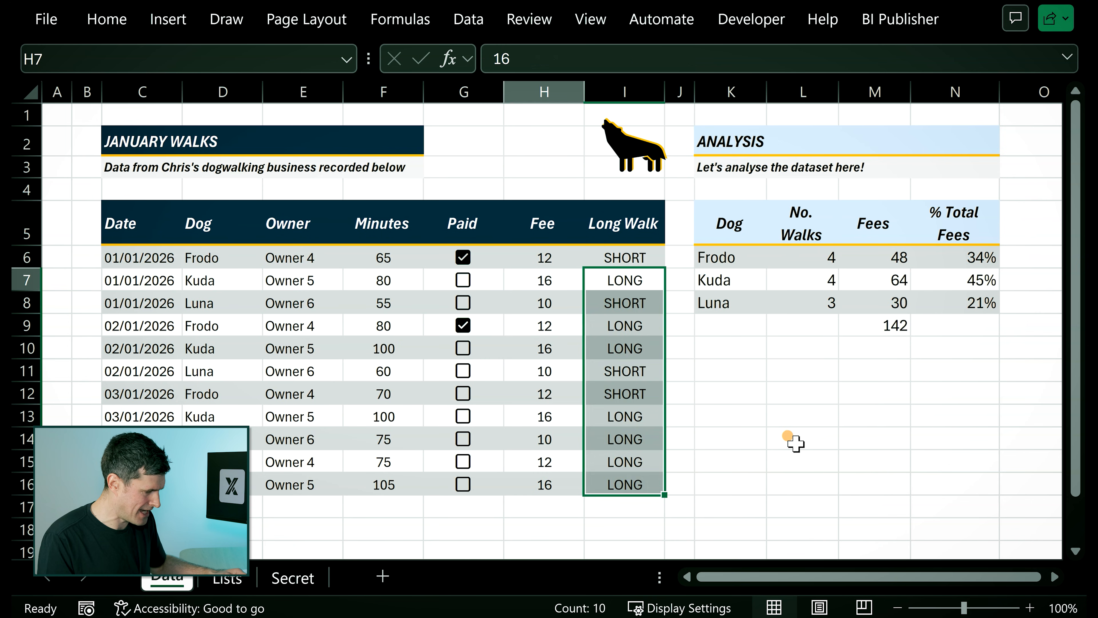
key("Right")
key("F2")
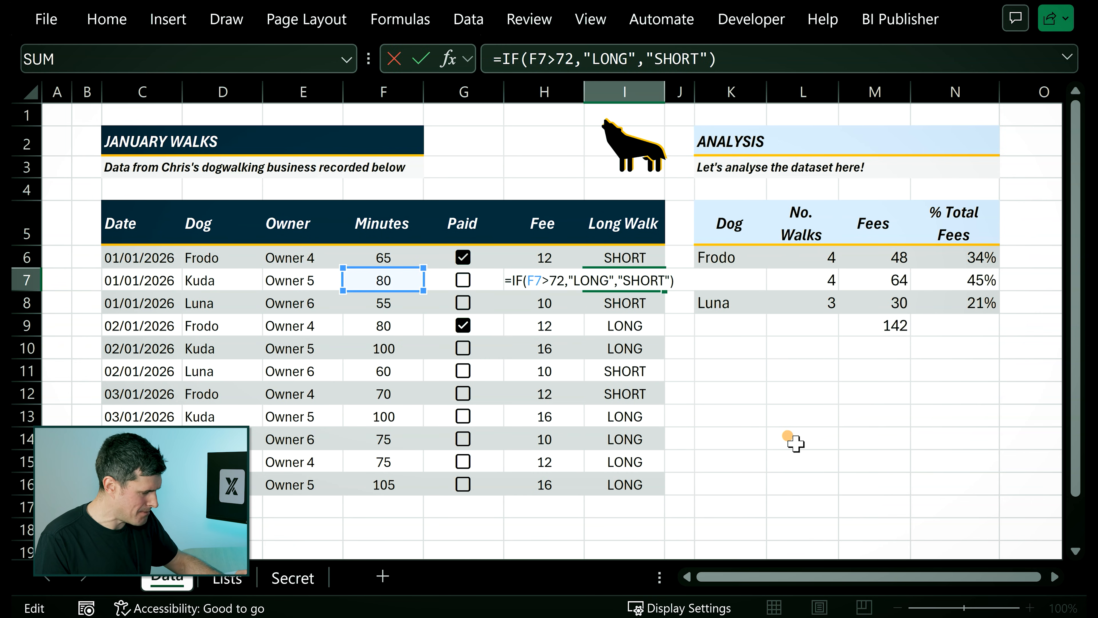
key("Return")
key("Down")
key("Down")
key("Down")
key("Down")
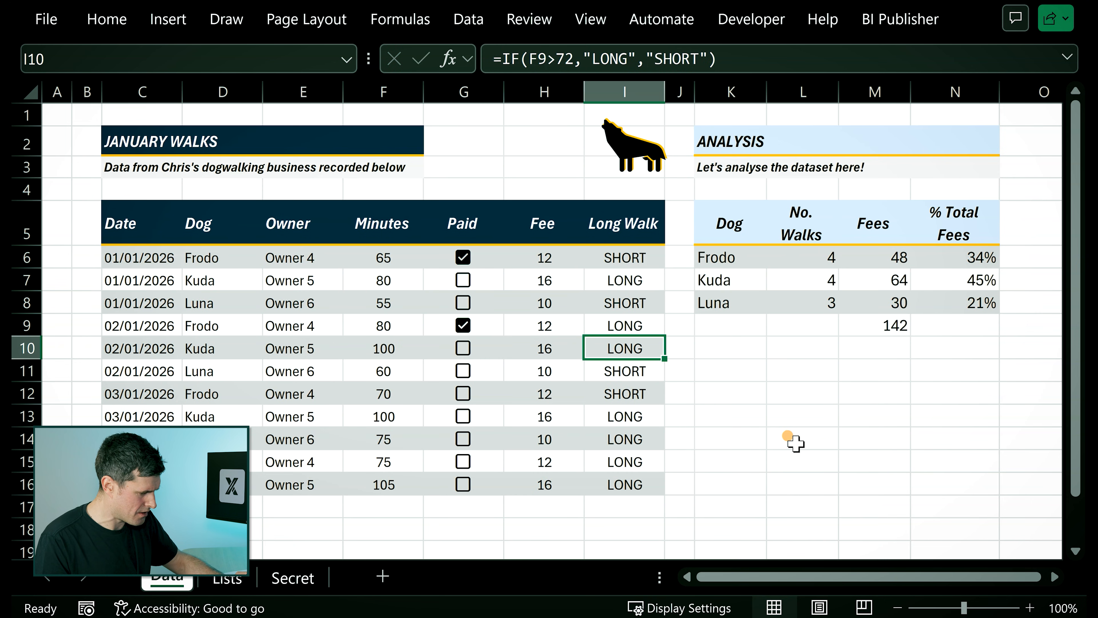
key("F2")
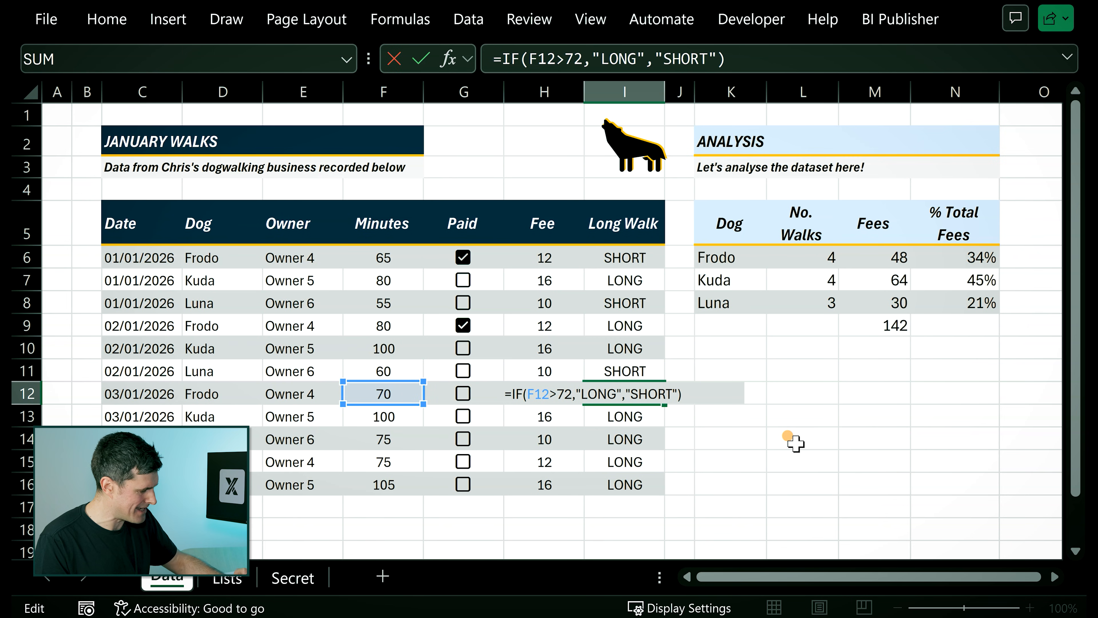
key("Escape")
key("Up")
key("Up")
key("Up")
key("Up")
key("Up")
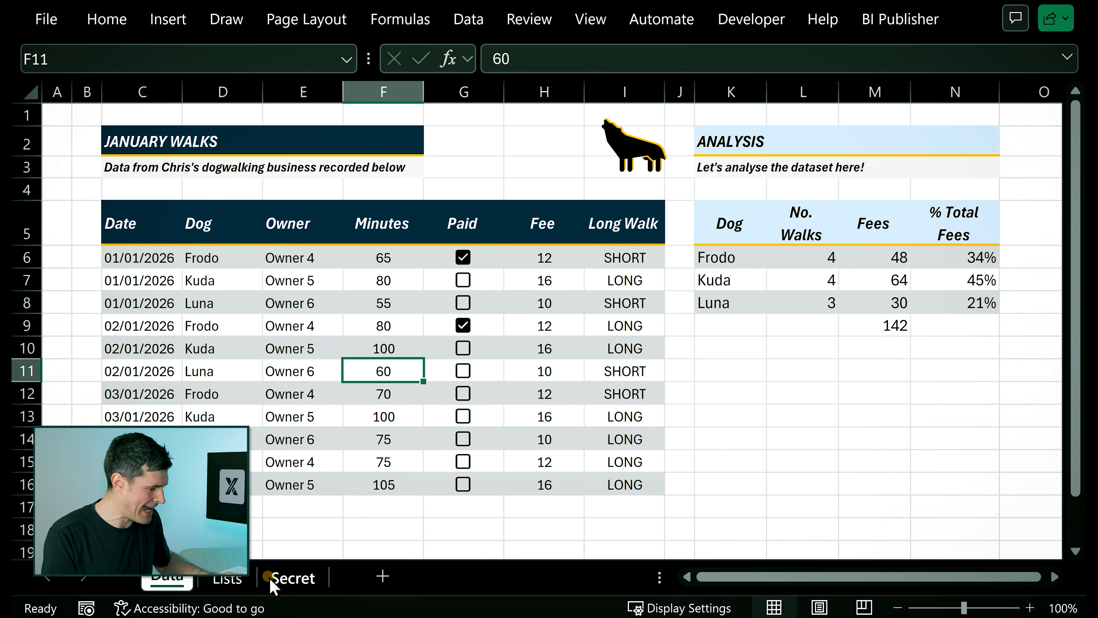
On the Secret sheet, set the date in D3 to 04/01/2026 and the dog in C3 to Frodo.
left_click(293, 578)
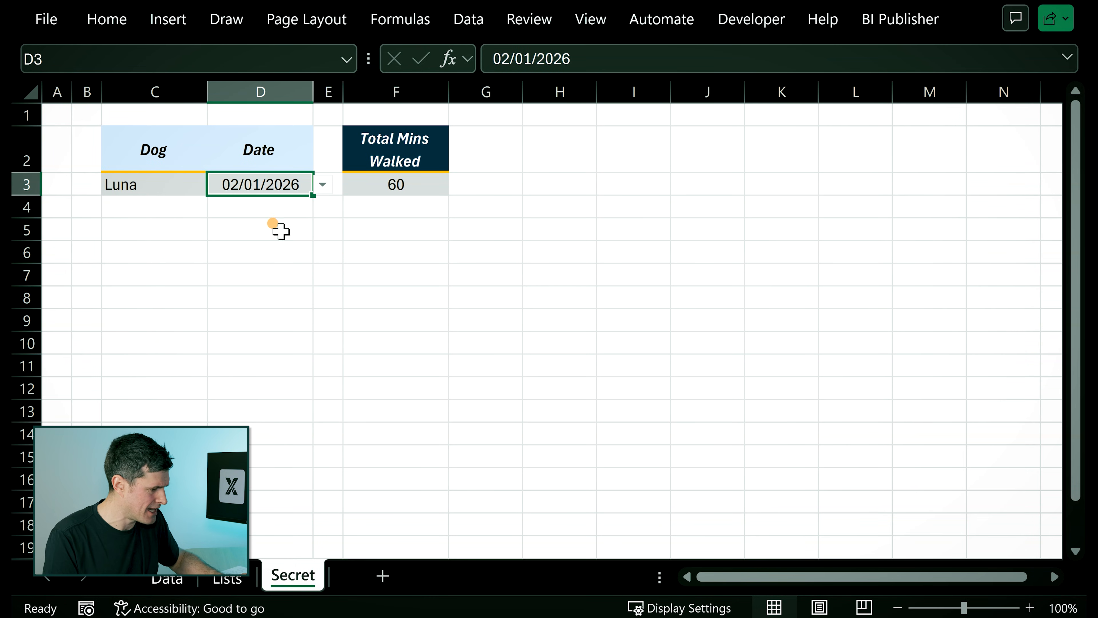
left_click(323, 186)
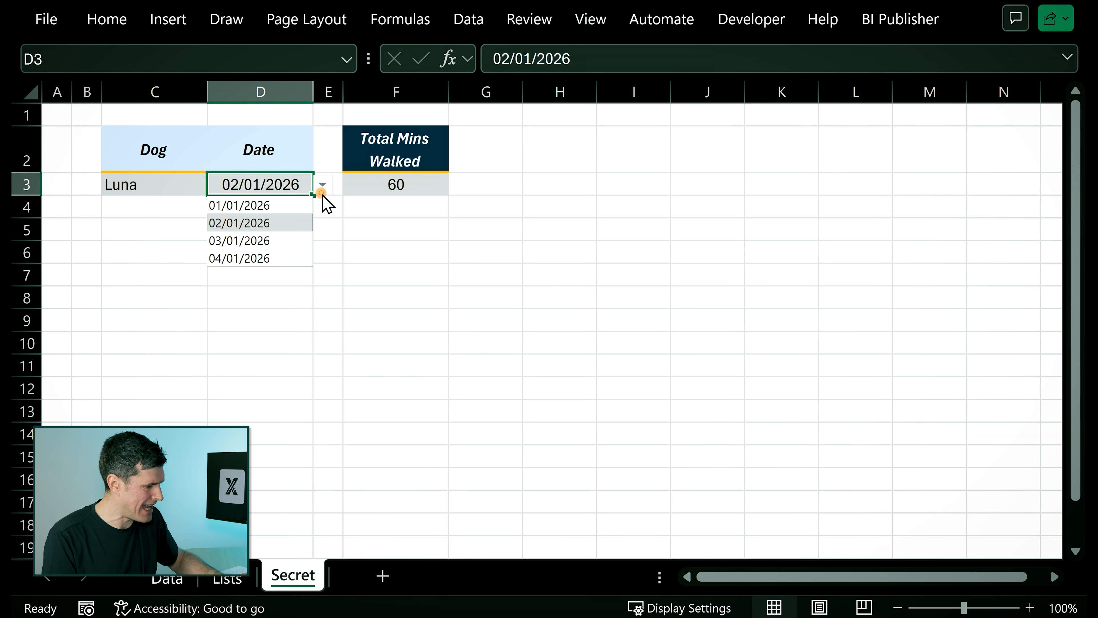
left_click(258, 260)
left_click(159, 179)
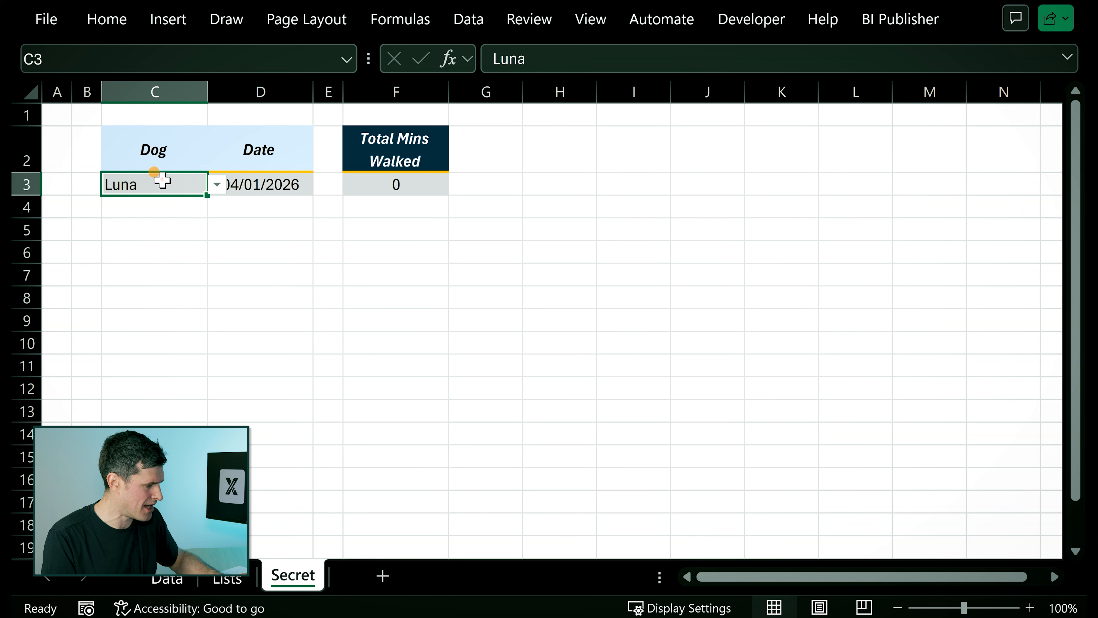
left_click(218, 186)
left_click(154, 253)
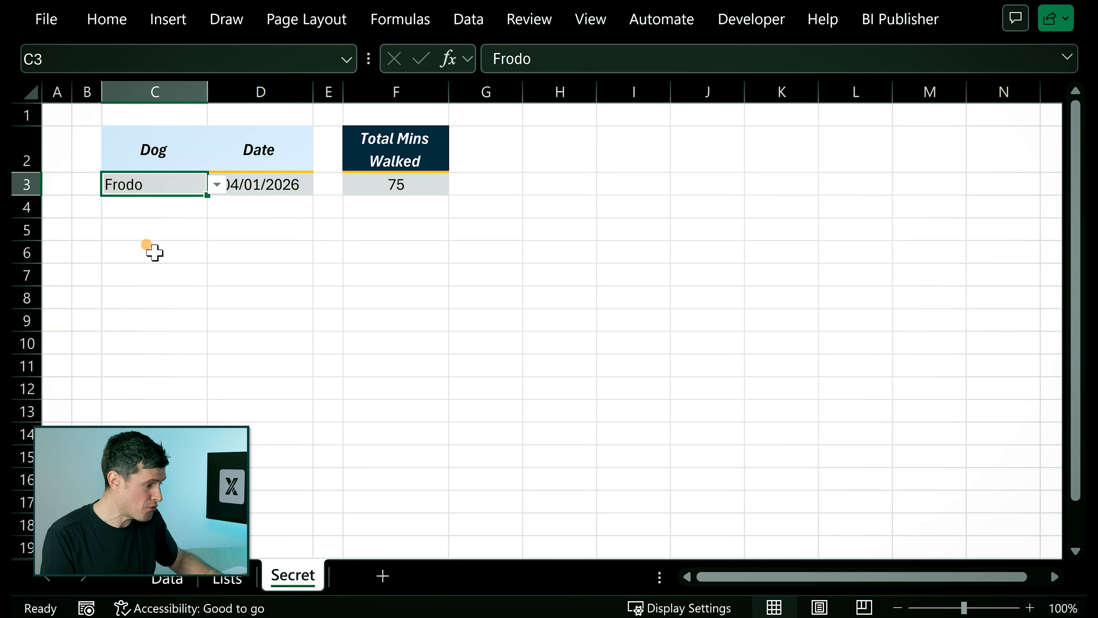
Set the date criterion in D3 to 03/01/2026.
left_click(288, 297)
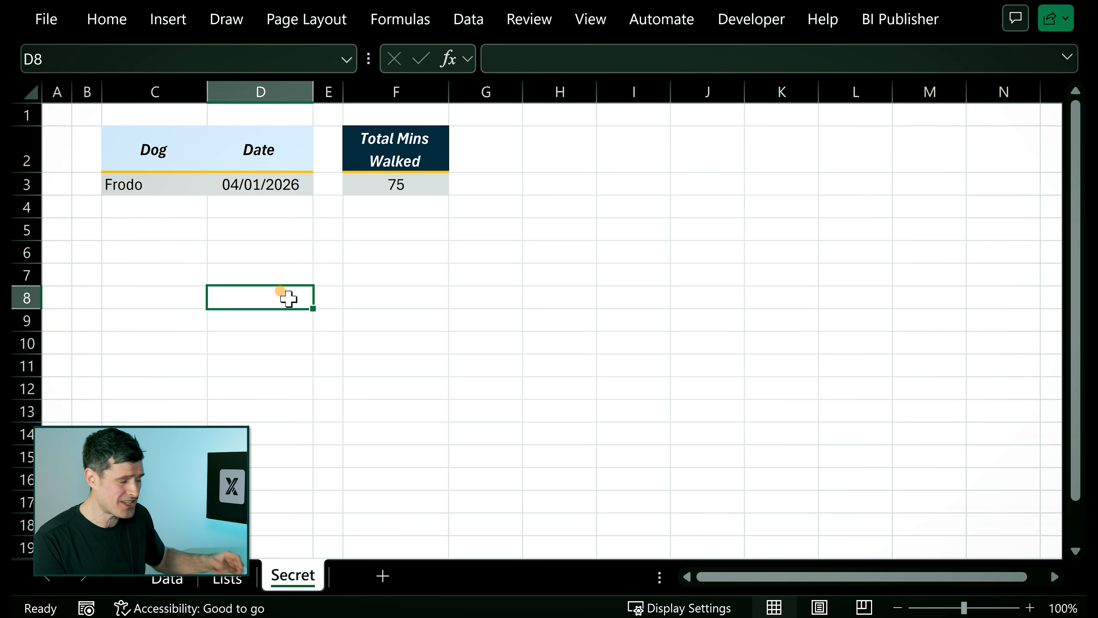
left_click(228, 183)
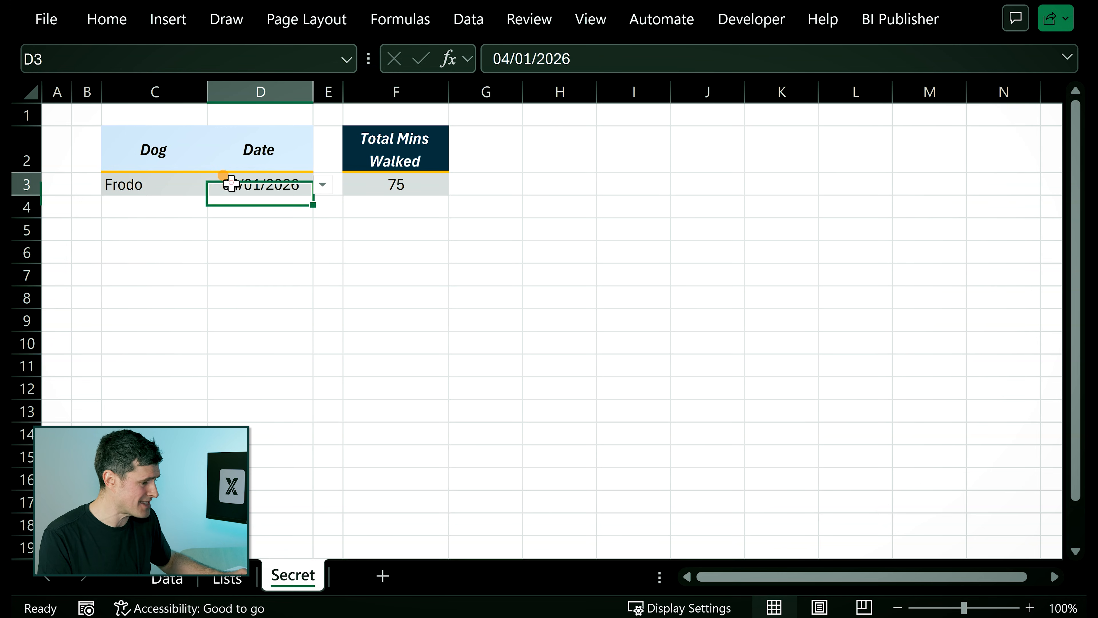
left_click(325, 187)
left_click(285, 239)
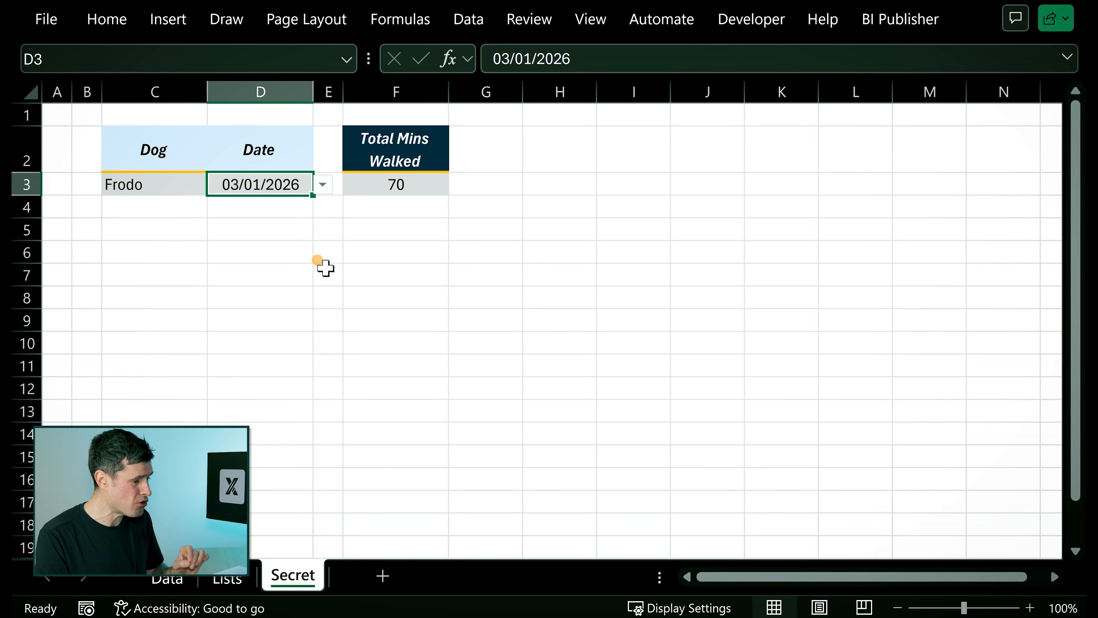
left_click(375, 293)
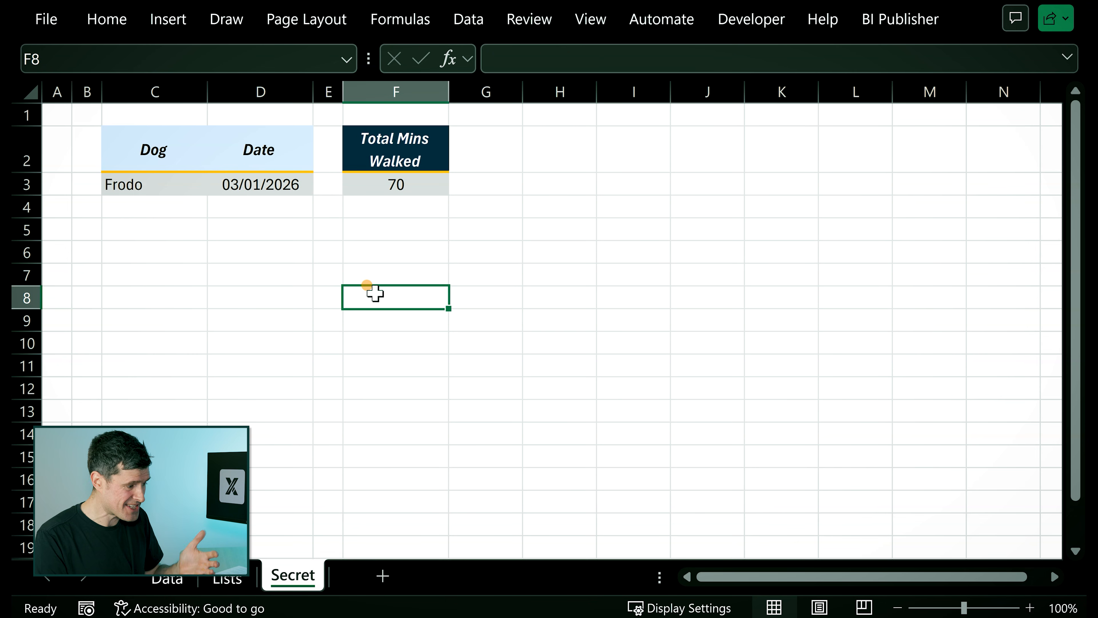
Replace the formula in F3 with a new DSUM whose database is the absolute range Data!$C$5:$I$16.
left_click(382, 185)
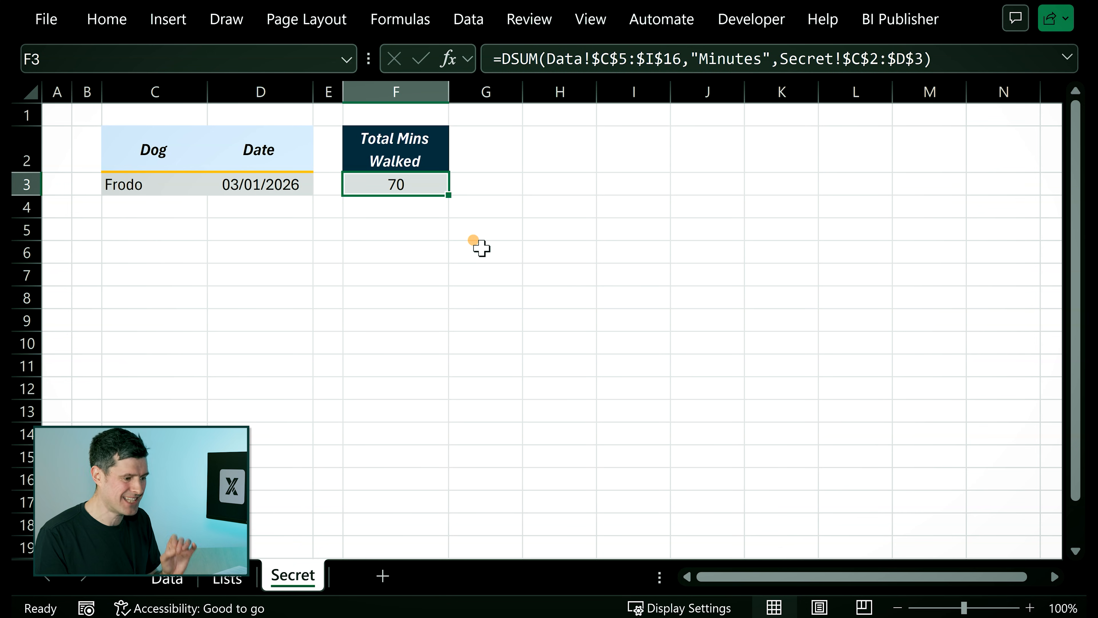
key("Delete")
type("=")
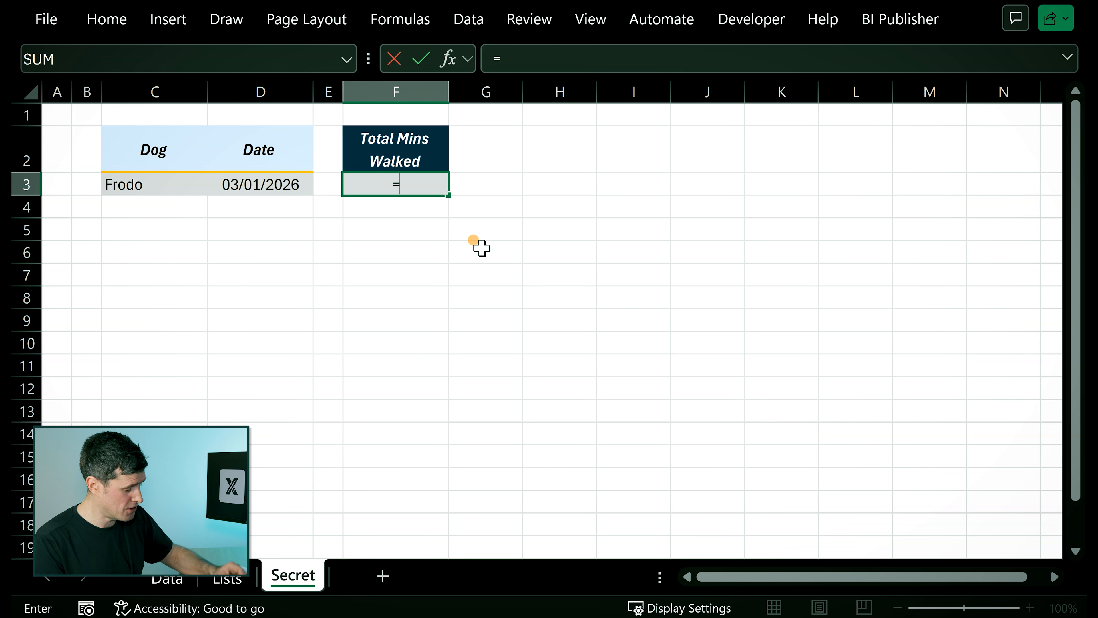
type("dsum(")
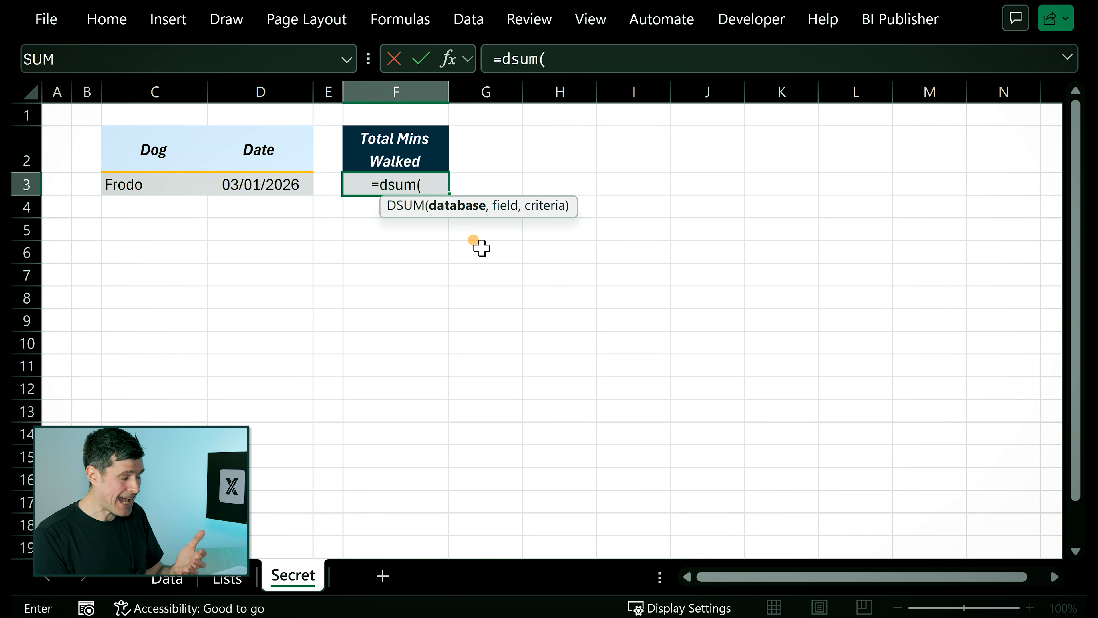
left_click(167, 577)
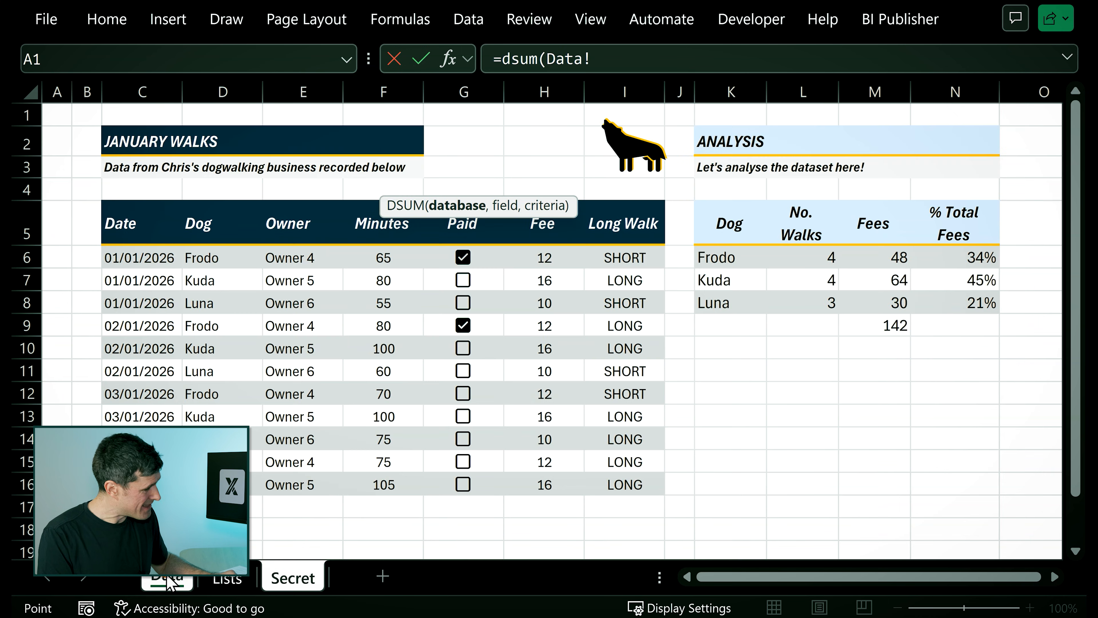
left_click(145, 216)
left_click_drag(145, 216, 610, 478)
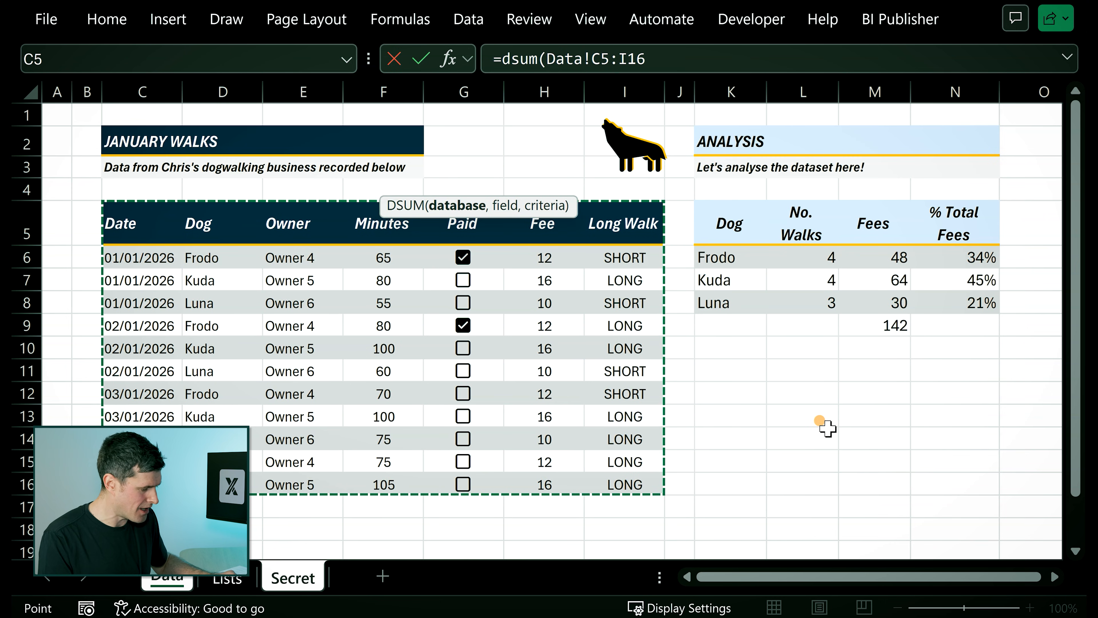
key("F4")
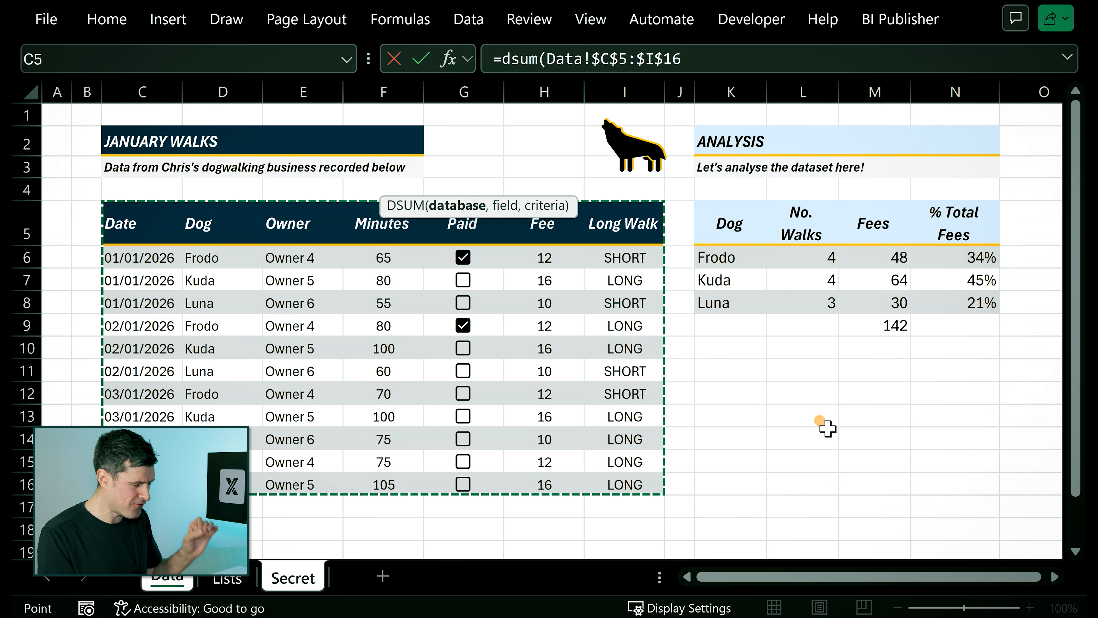
Add "Minutes" as the field argument of the DSUM formula.
type(",")
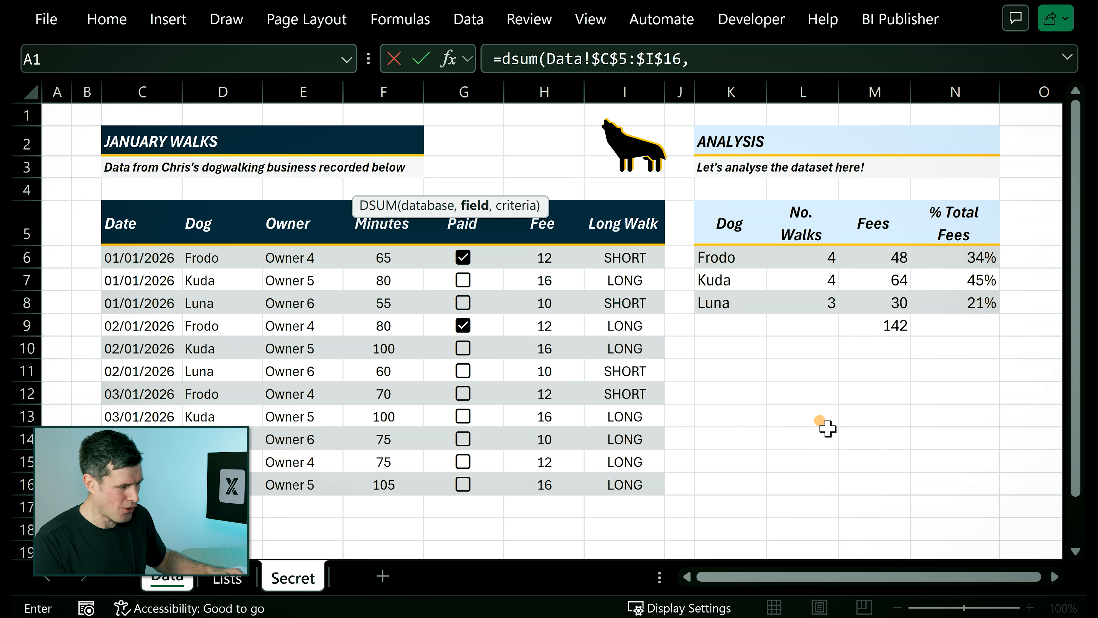
left_click(747, 61)
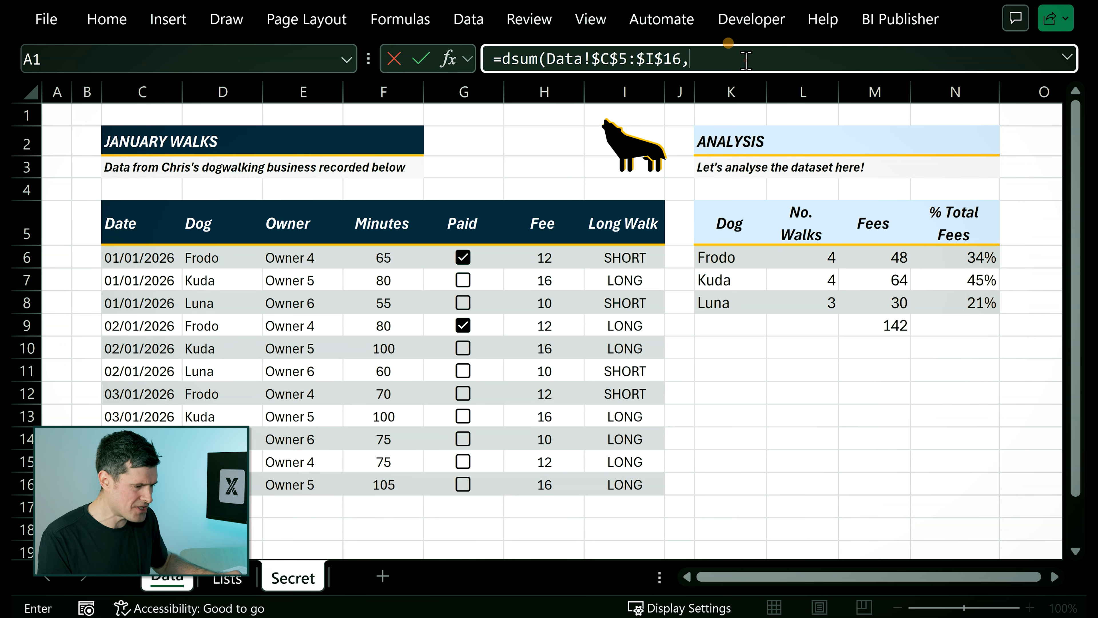
type("\"Minutes")
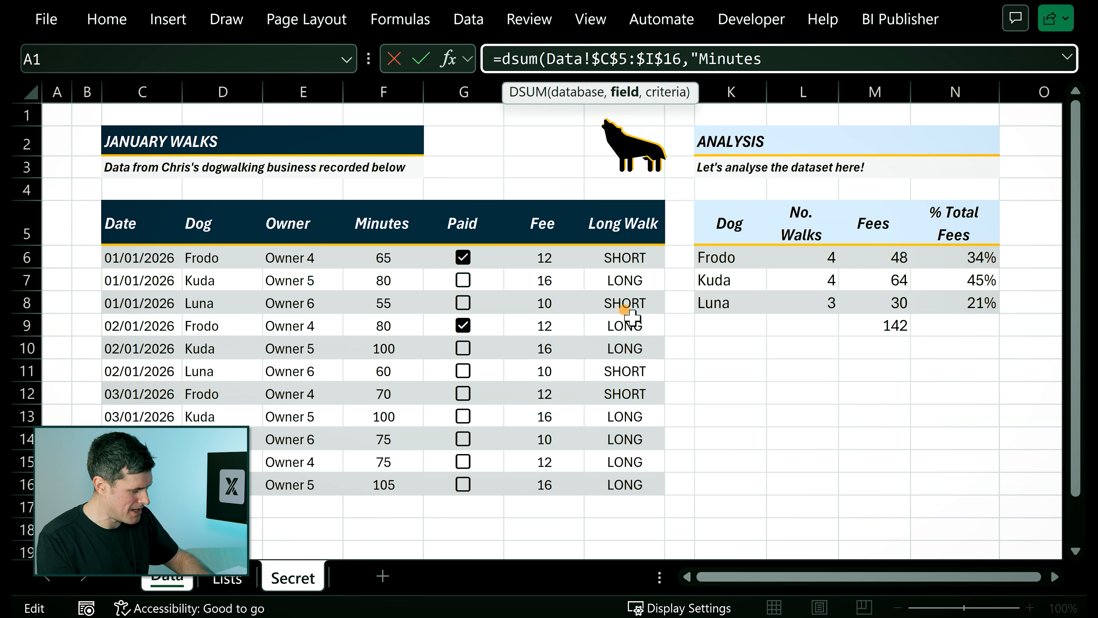
type("\",")
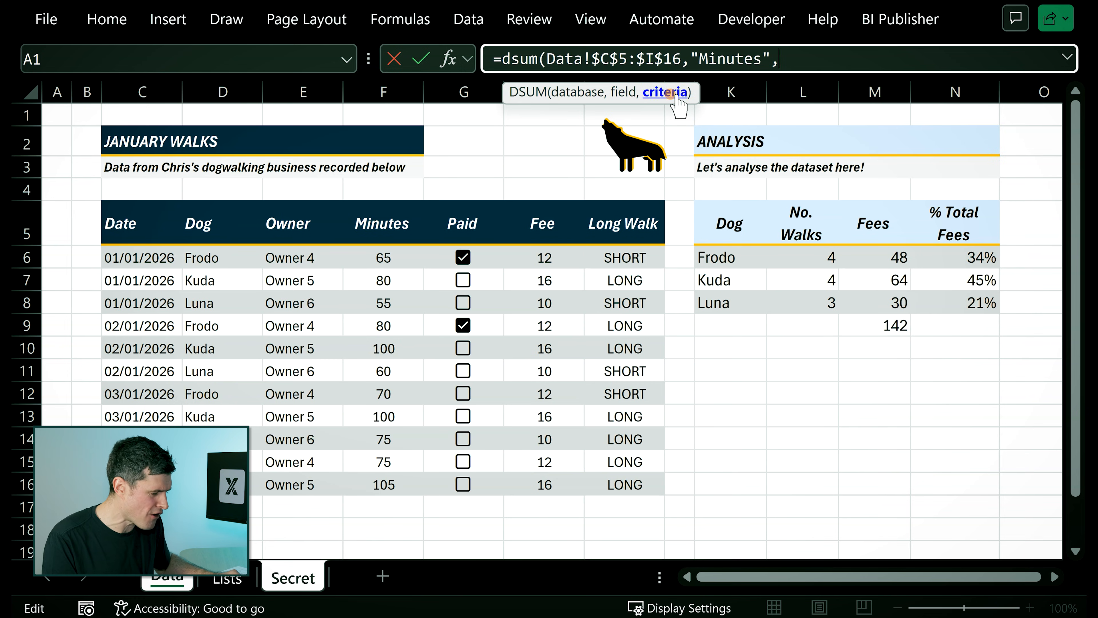
Complete the DSUM formula with the absolute criteria range Secret!$C$2:$D$3 and commit it.
left_click(300, 579)
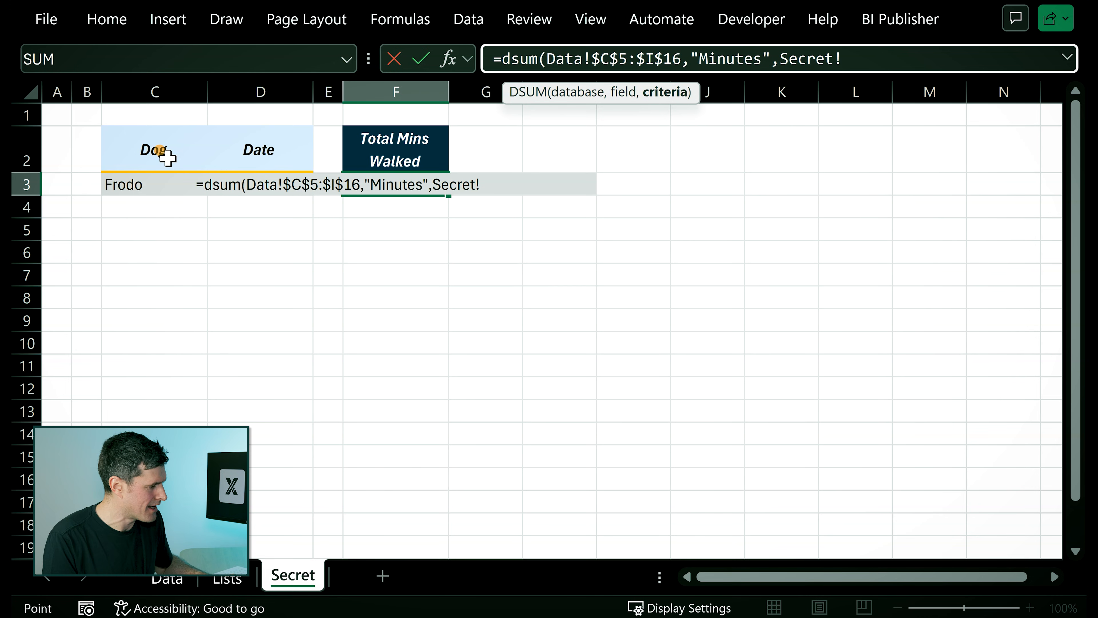
left_click(159, 149)
key("shift+Right")
key("shift+Down")
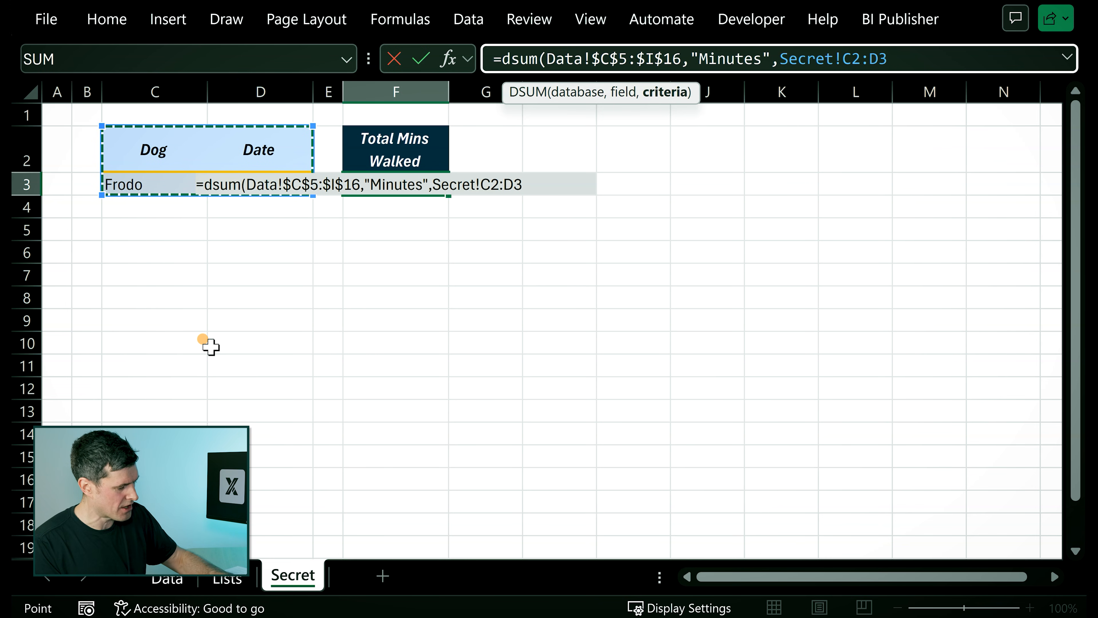
key("F4")
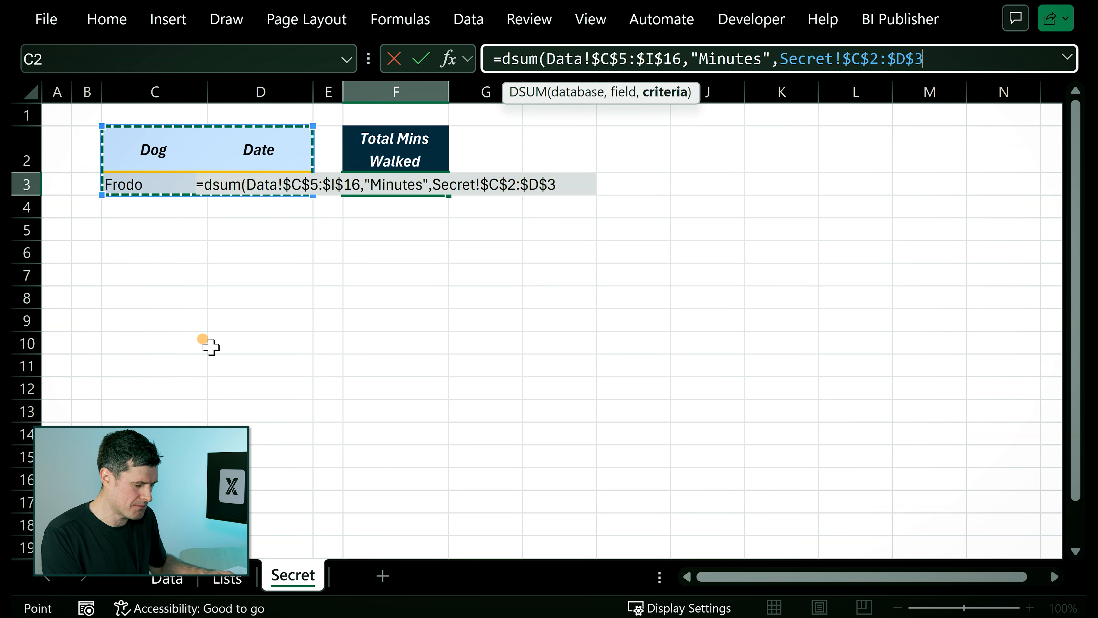
type(")")
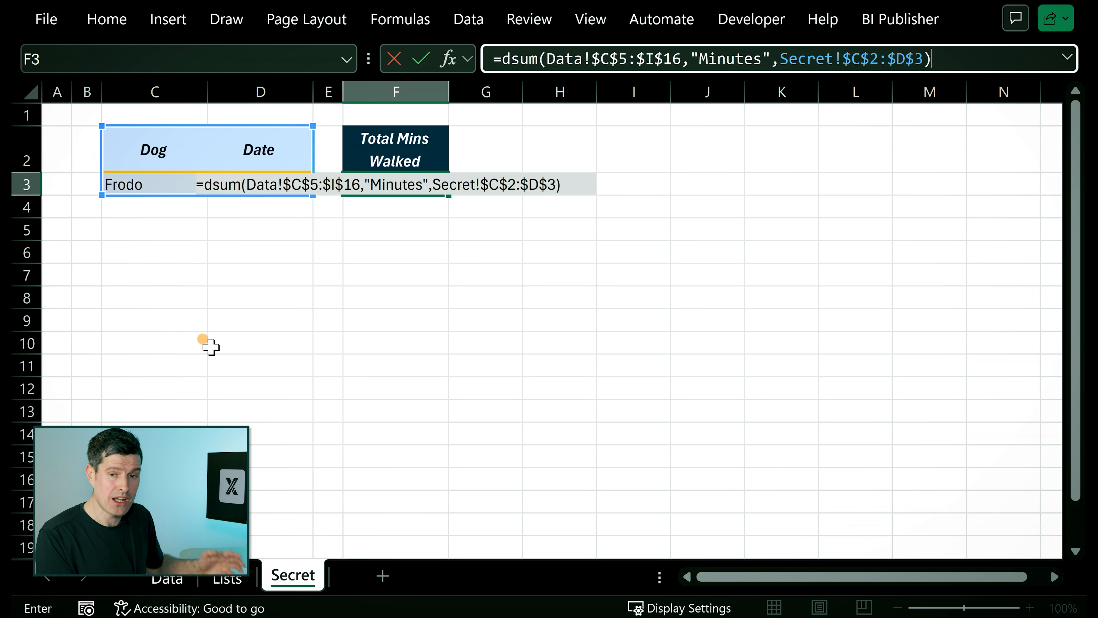
key("Return")
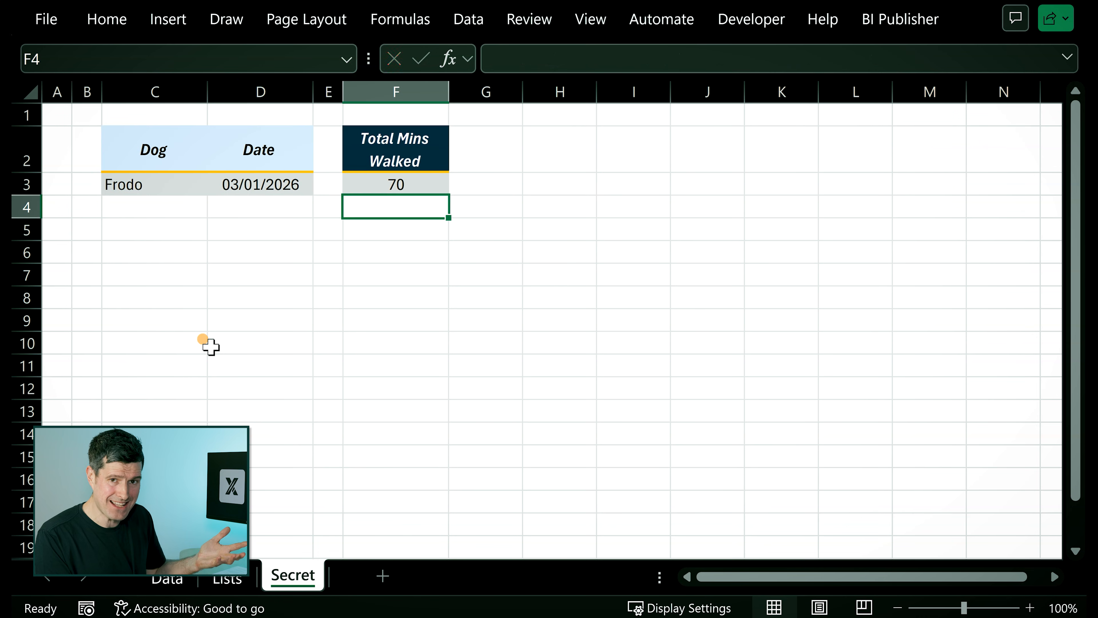
Set the dog criterion in C3 to Kuda.
key("Down")
key("Left")
key("Left")
key("Left")
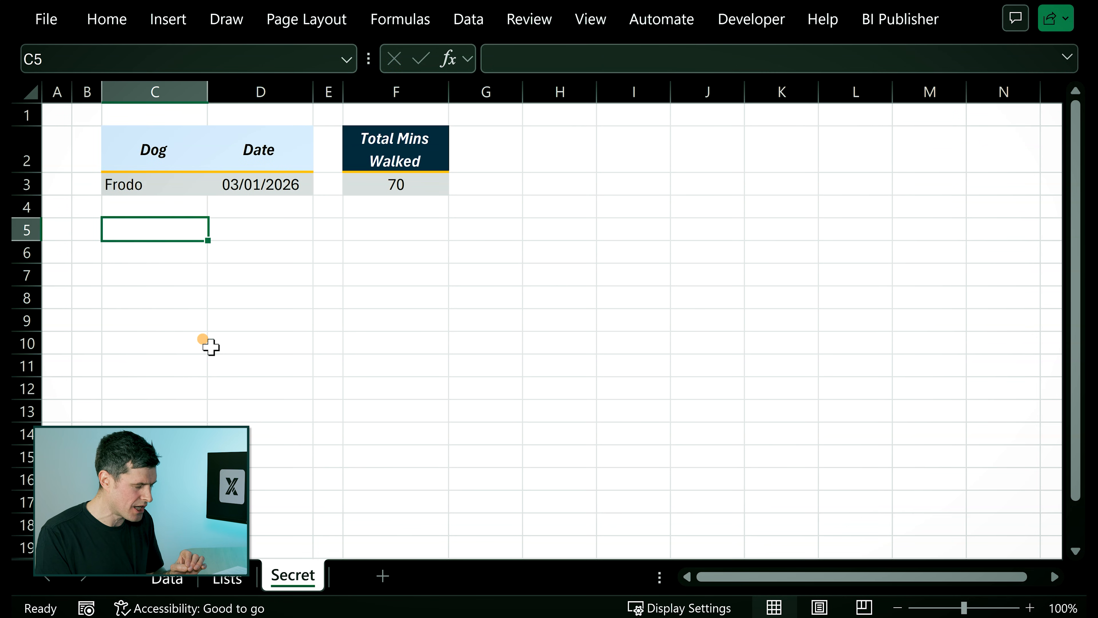
key("Up")
key("Up")
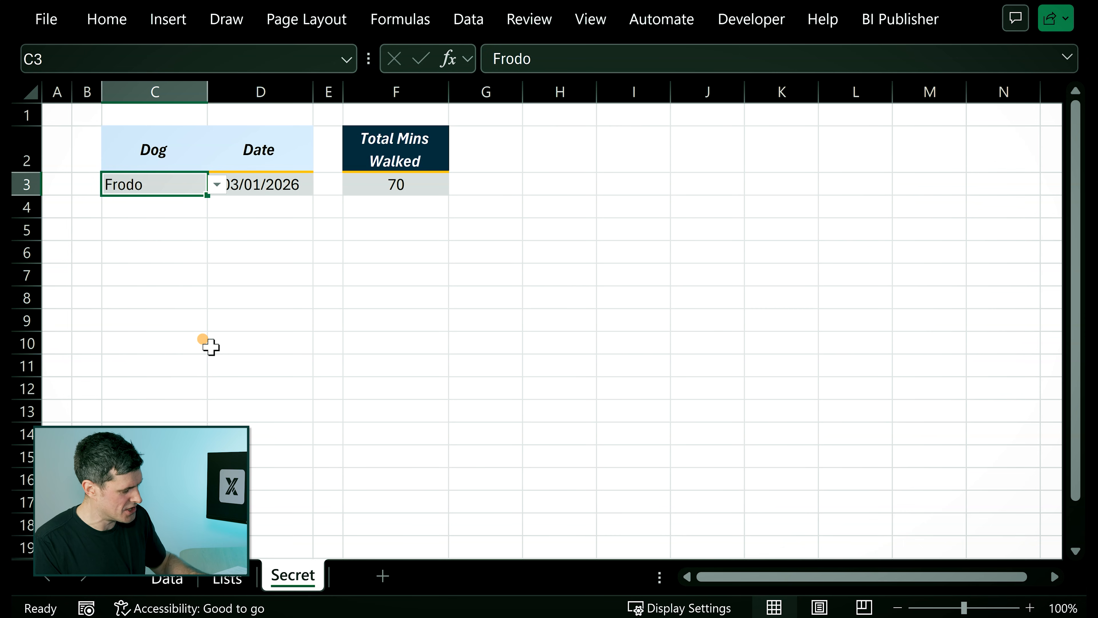
key("alt+Down")
key("Down")
key("Return")
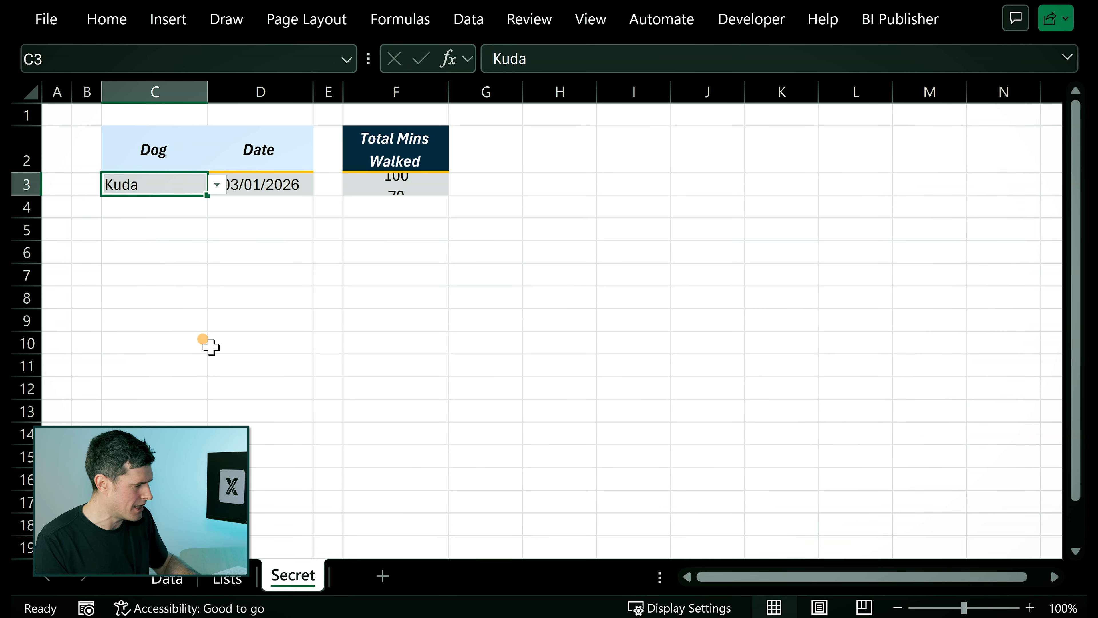
left_click(126, 281)
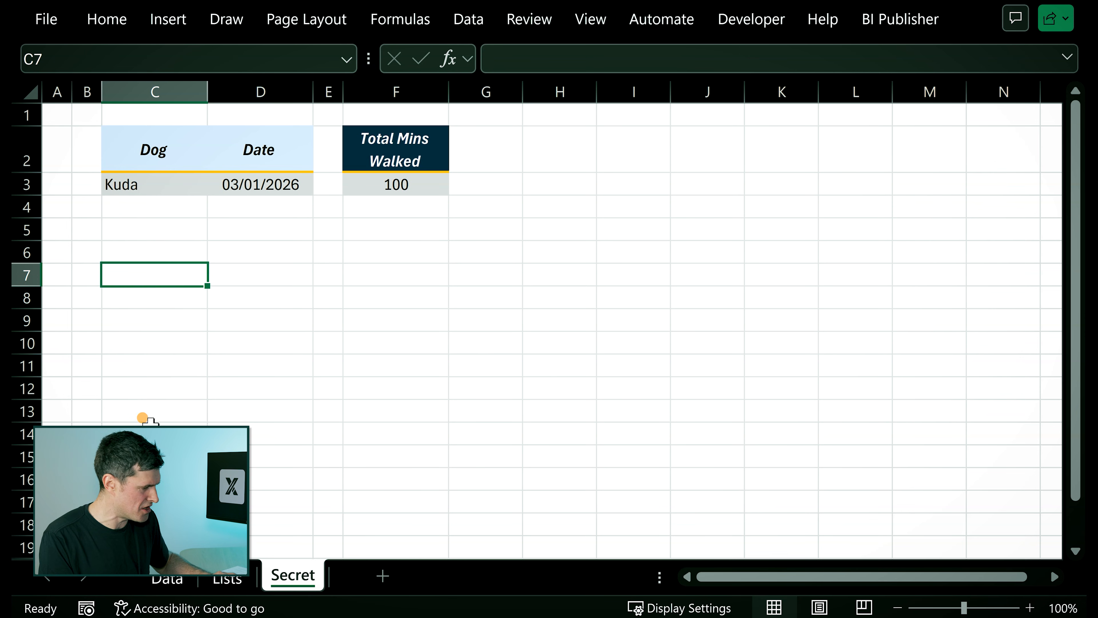
Look up Kuda's minutes for 03/01/2026 and for the last walk in the Data sheet's walks table.
left_click(169, 577)
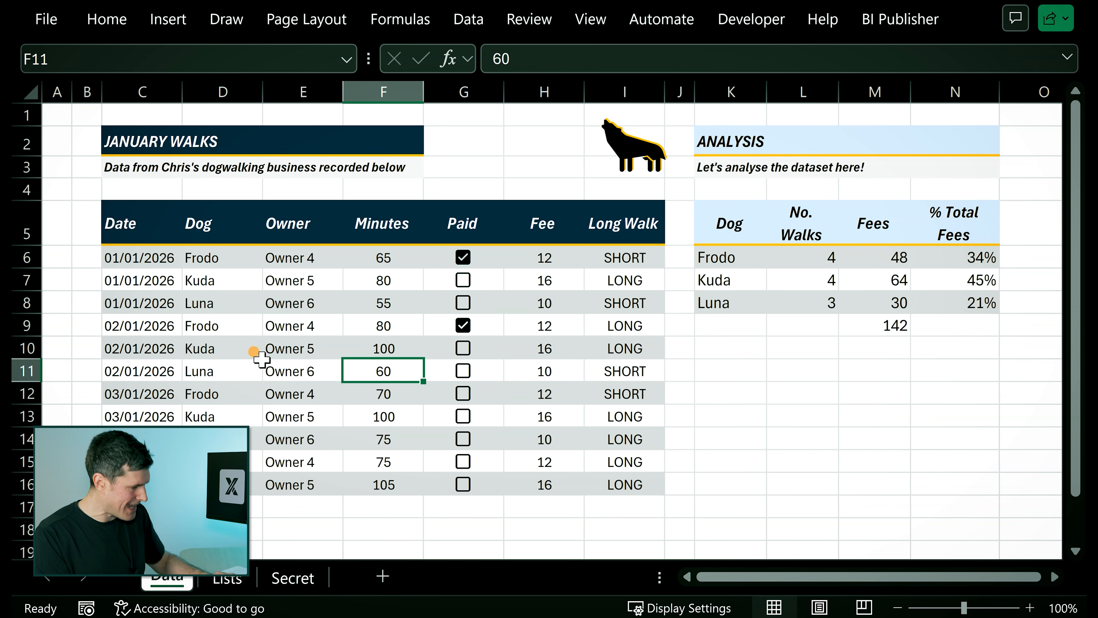
left_click(227, 322)
key("Down")
key("Down")
key("Down")
key("Down")
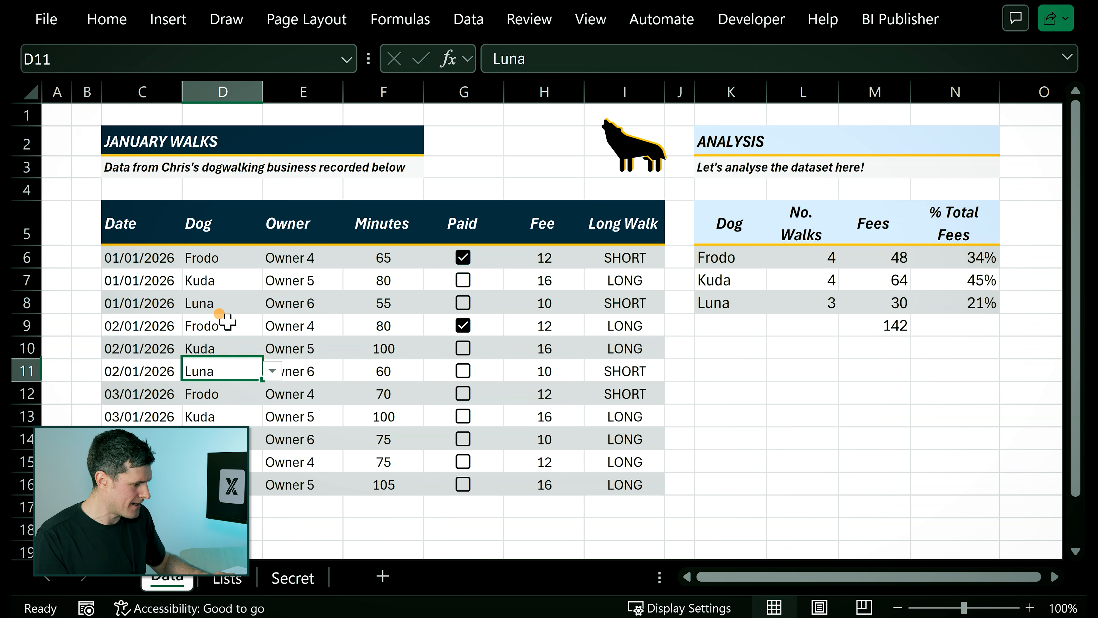
key("Right")
key("Right")
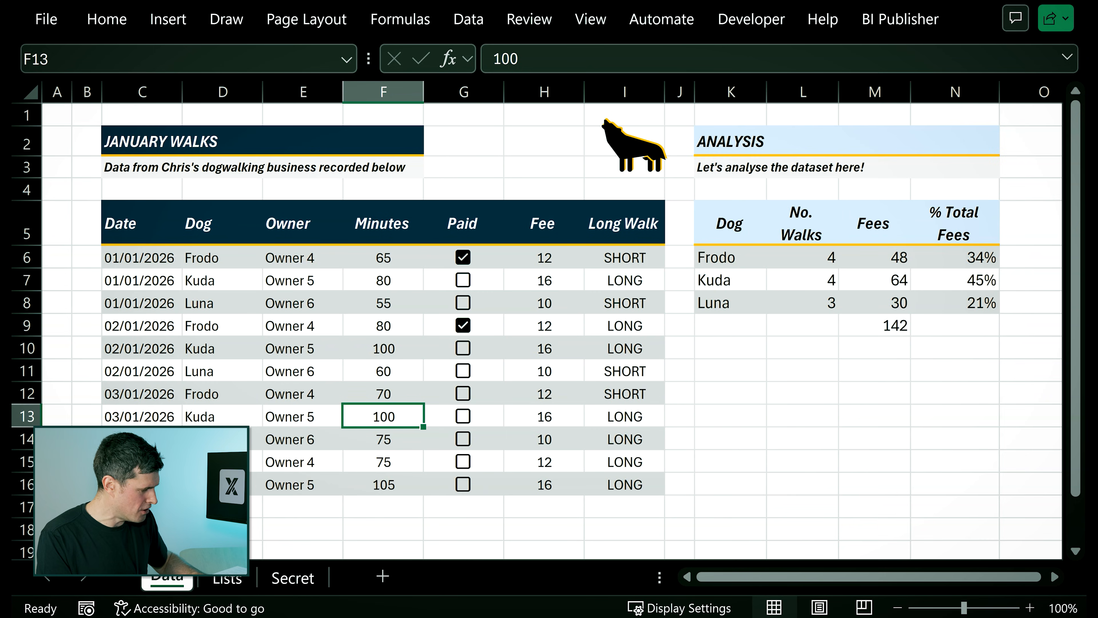
left_click(387, 478)
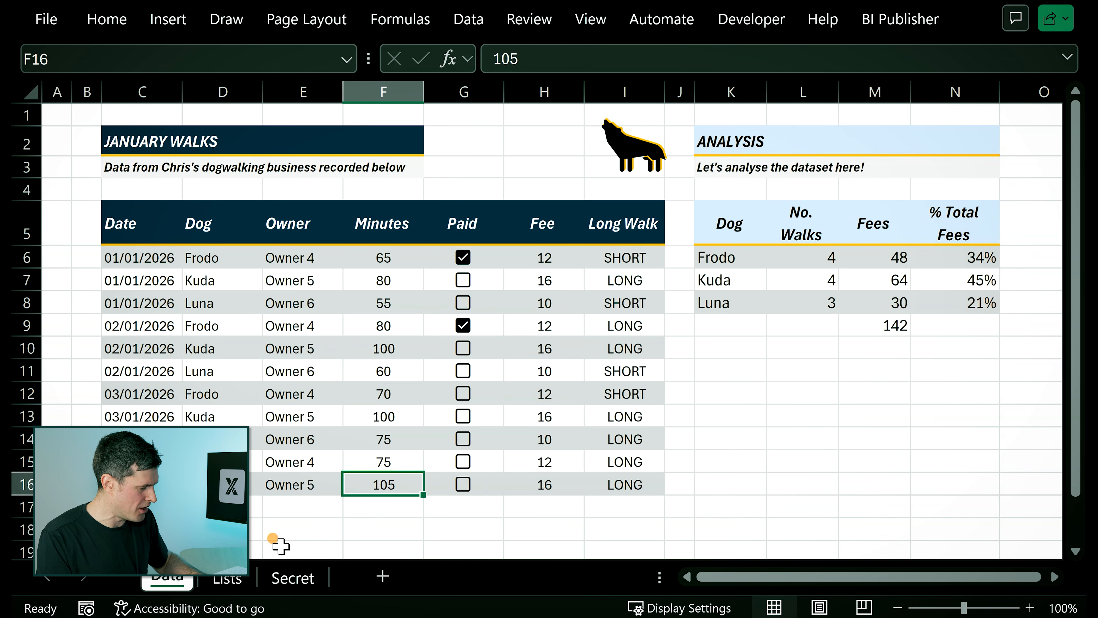
On the Secret sheet, set the date criterion in D3 to 04/01/2026.
left_click(288, 578)
left_click(289, 178)
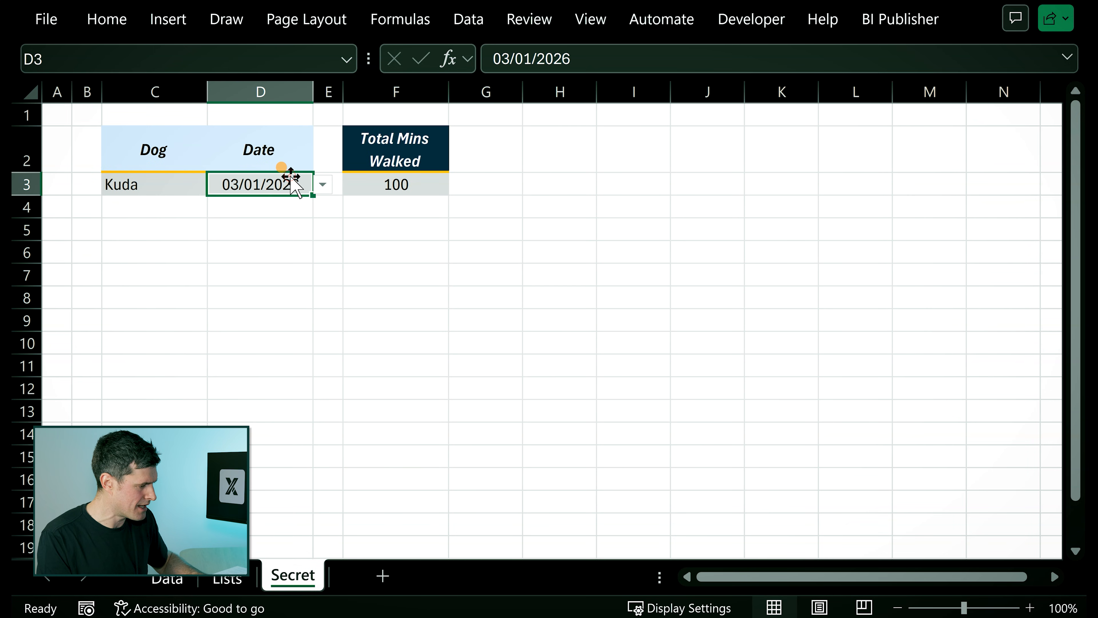
key("alt+Down")
key("Down")
key("Return")
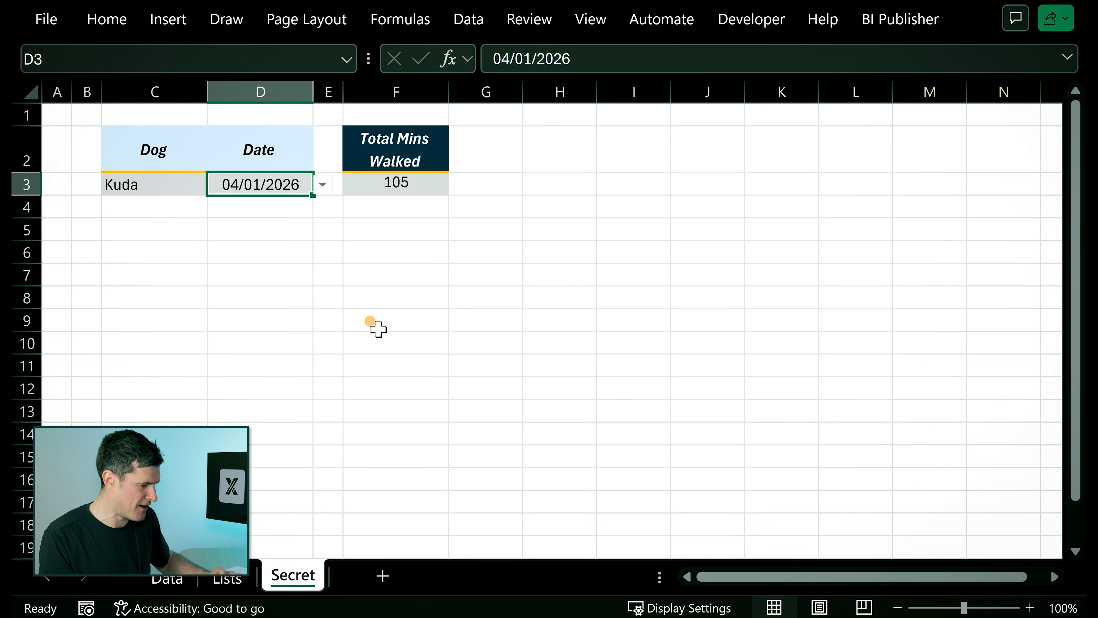
key("Right")
key("Right")
key("Right")
key("Right")
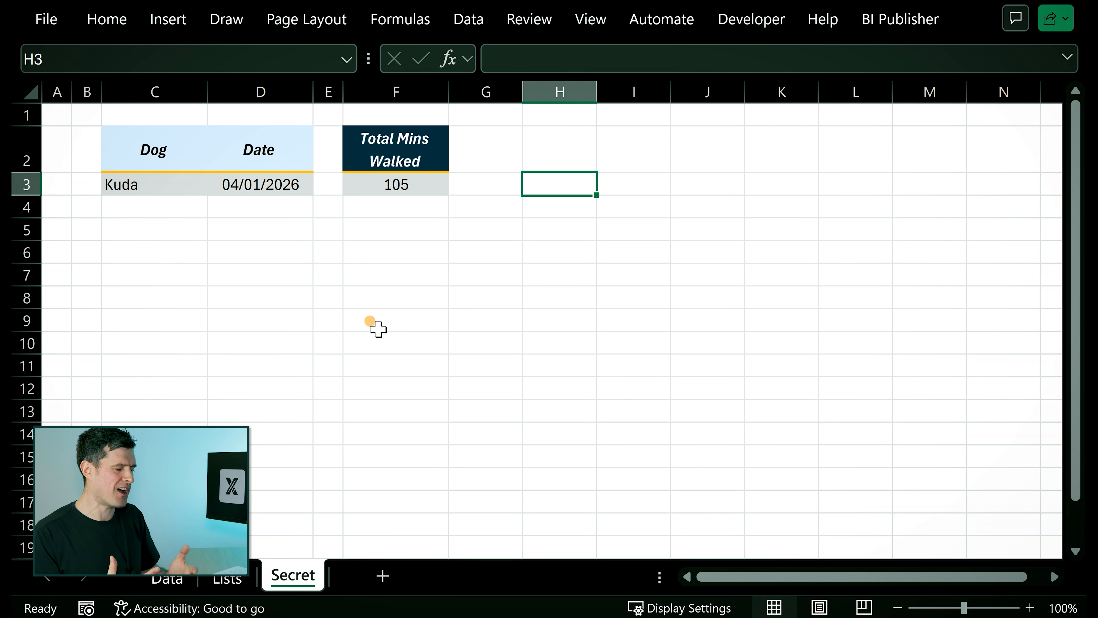